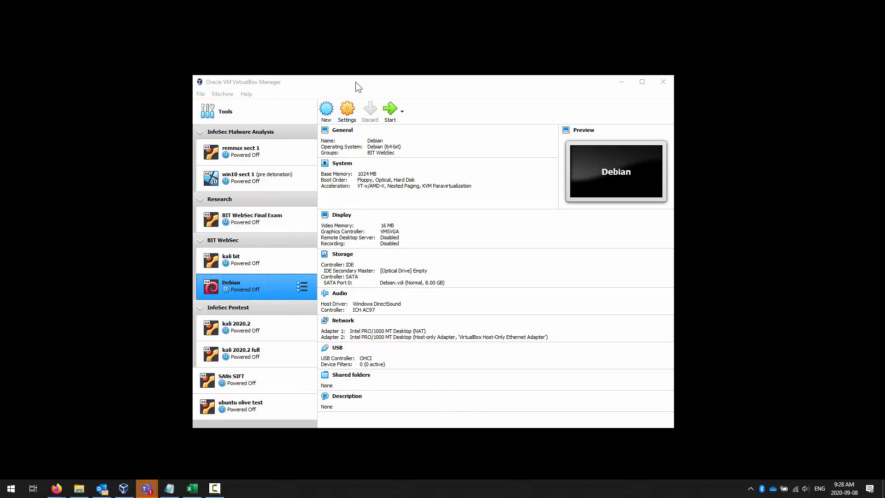
# - Enlarge the VirtualBox window, select the 'ubuntu olive test' VM, and bring the Downloads window alongside
pyautogui.moveTo(354, 76); pyautogui.dragTo(355, 32)
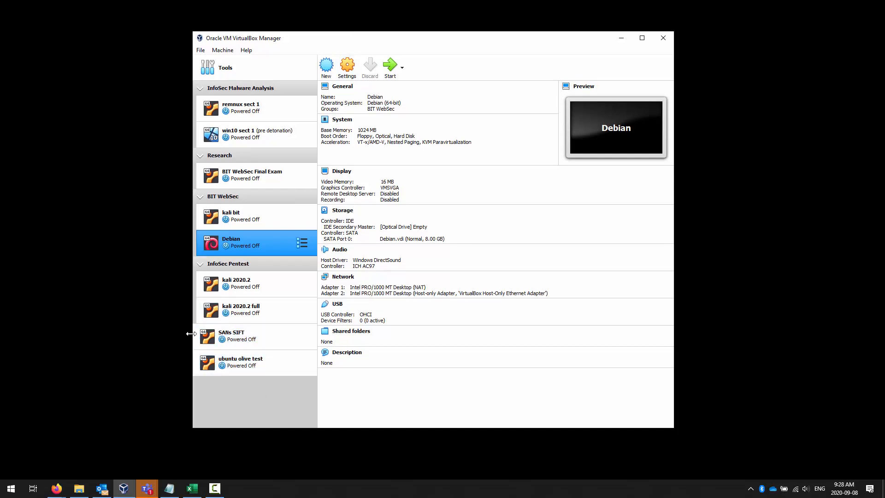
pyautogui.click(273, 369)
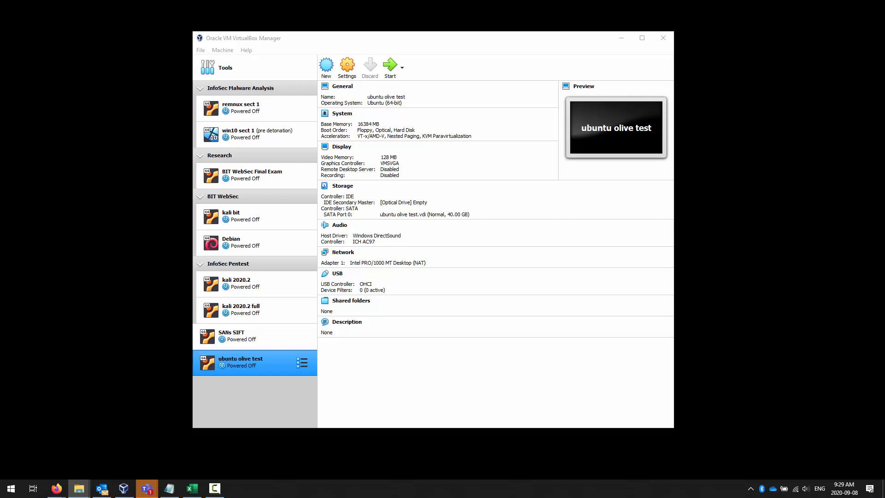
pyautogui.moveTo(884, 406); pyautogui.dragTo(682, 194)
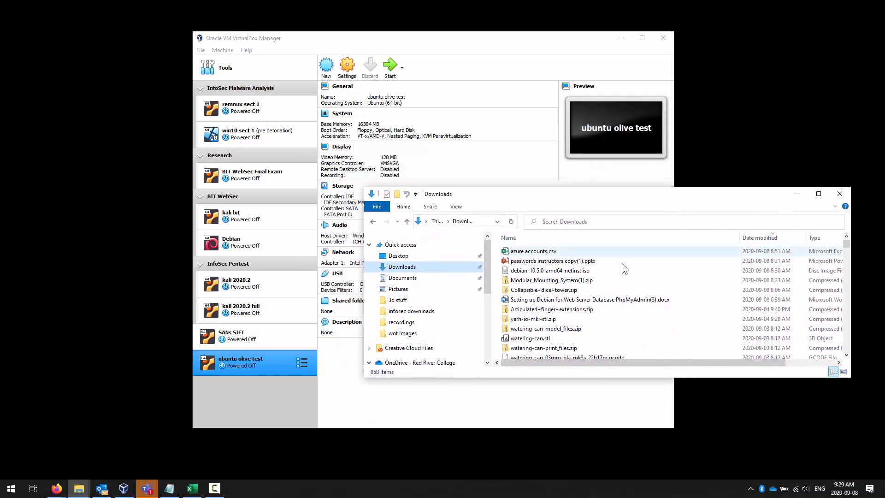
# - Select debian-10.5.0-amd64-netinst.iso in Downloads, move the folder window aside, and return to VirtualBox
pyautogui.click(560, 272)
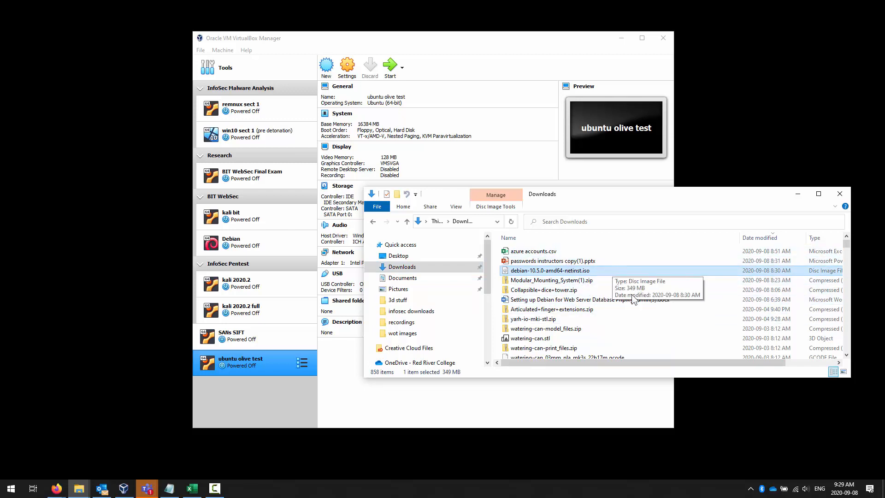
pyautogui.moveTo(649, 197); pyautogui.dragTo(673, 286)
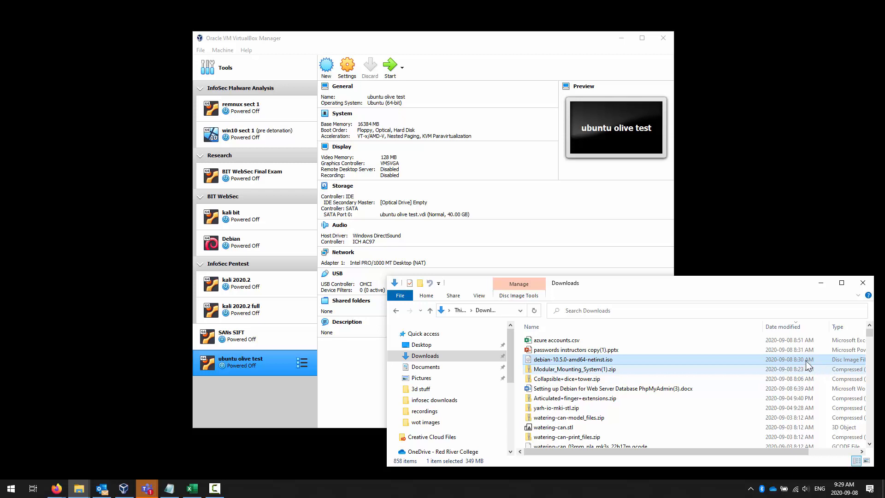
pyautogui.click(286, 412)
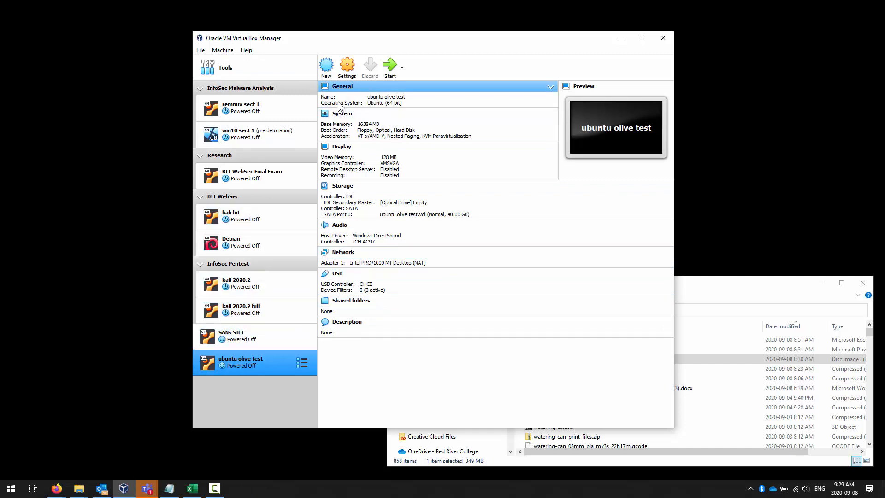
pyautogui.click(221, 65)
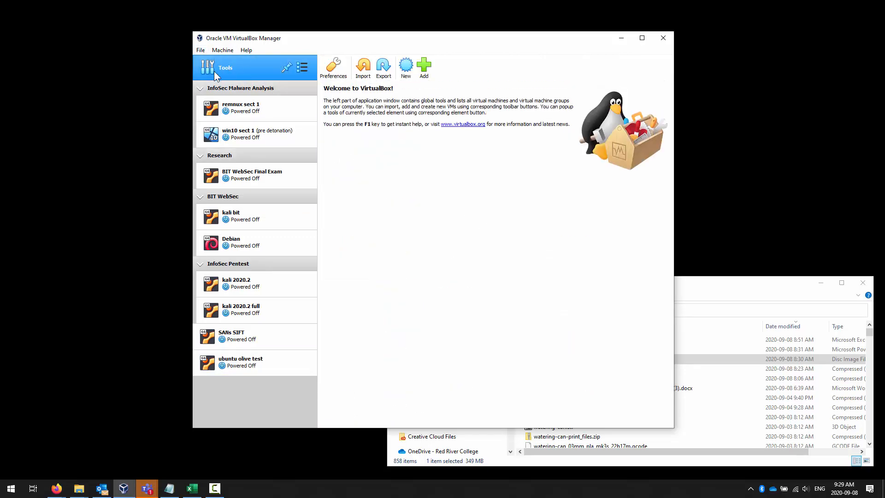
pyautogui.click(297, 68)
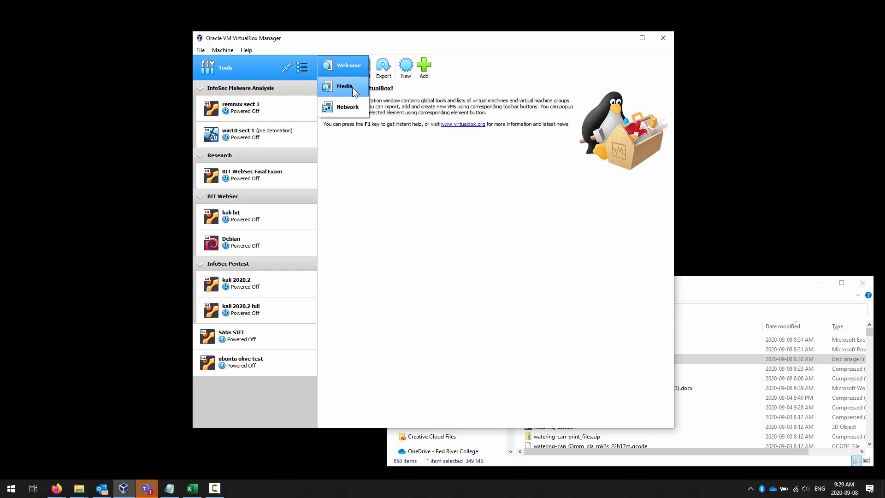
pyautogui.click(352, 87)
pyautogui.click(302, 68)
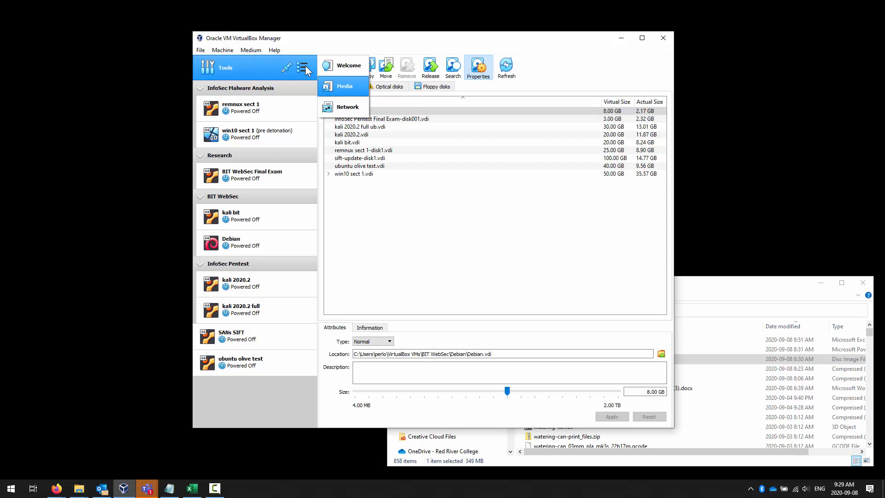
pyautogui.click(349, 108)
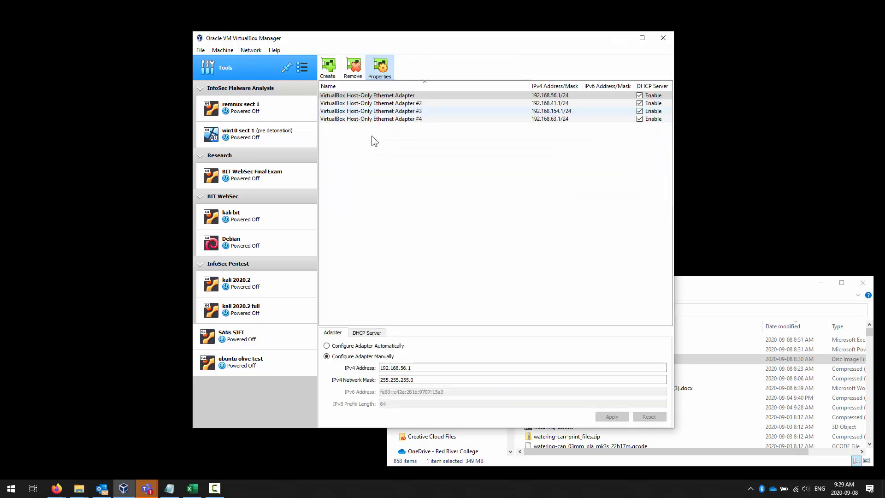
pyautogui.click(302, 68)
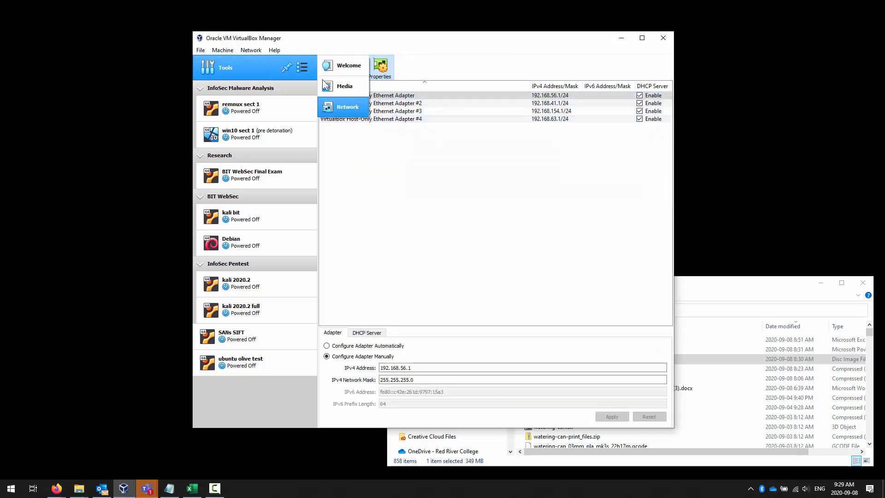
pyautogui.click(327, 68)
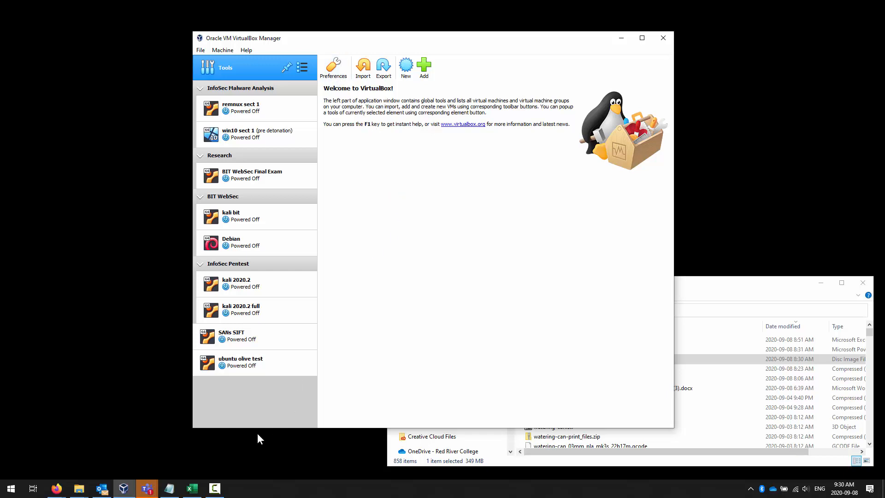
pyautogui.click(201, 51)
pyautogui.moveTo(223, 50)
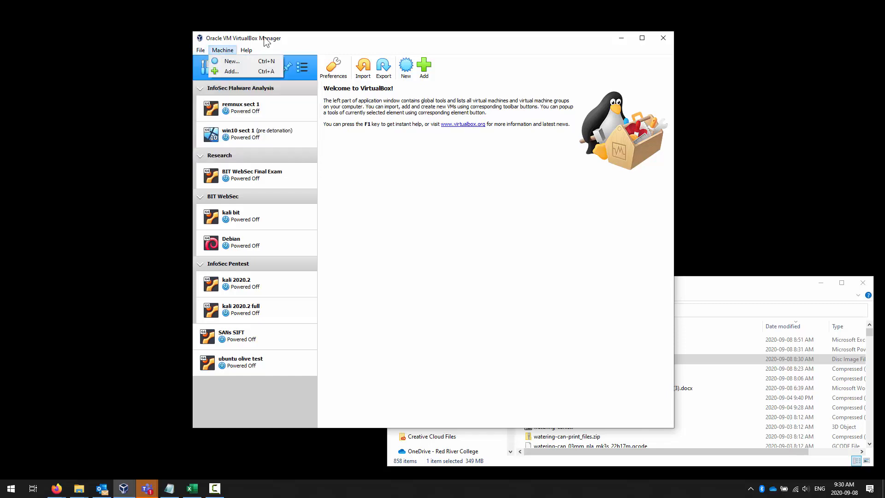
pyautogui.click(240, 364)
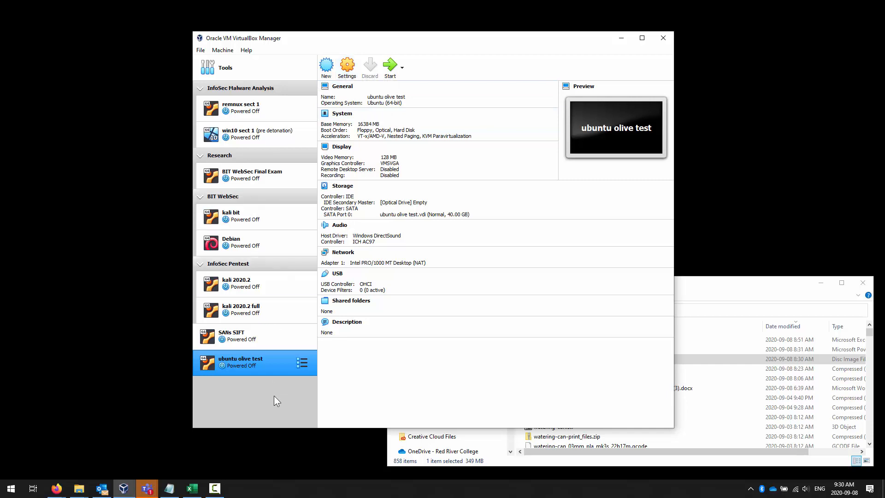
# - Check the empty NAT Networks list under File > Preferences > Network, then reopen the File menu
pyautogui.click(201, 51)
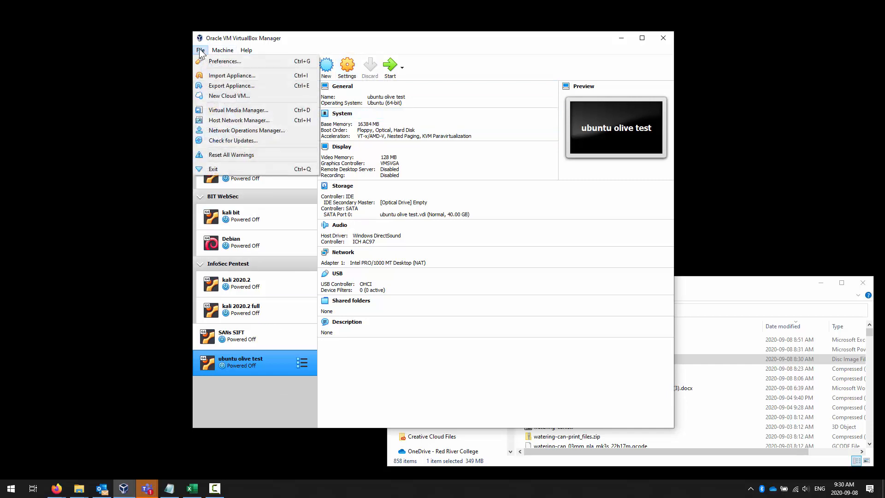
pyautogui.click(205, 61)
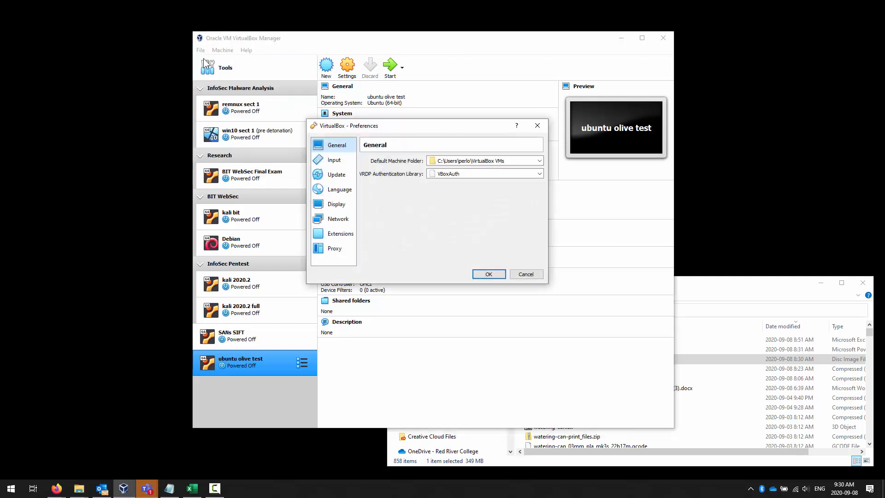
pyautogui.click(339, 219)
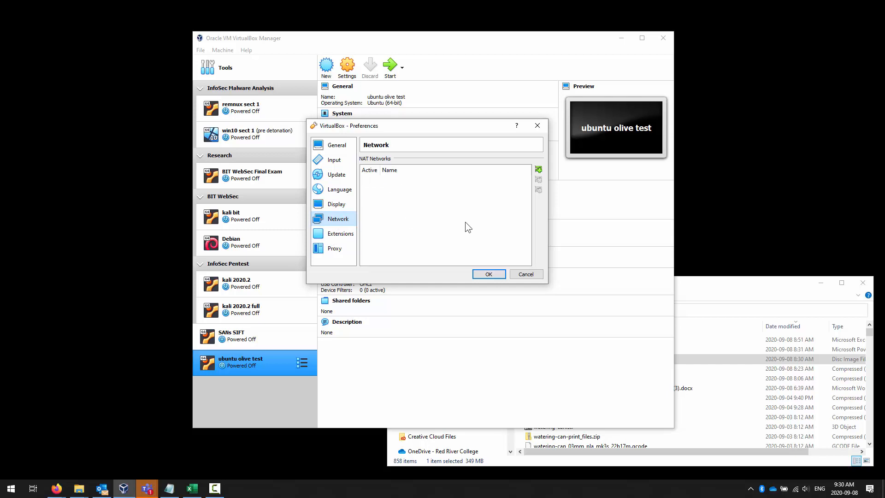
pyautogui.click(526, 274)
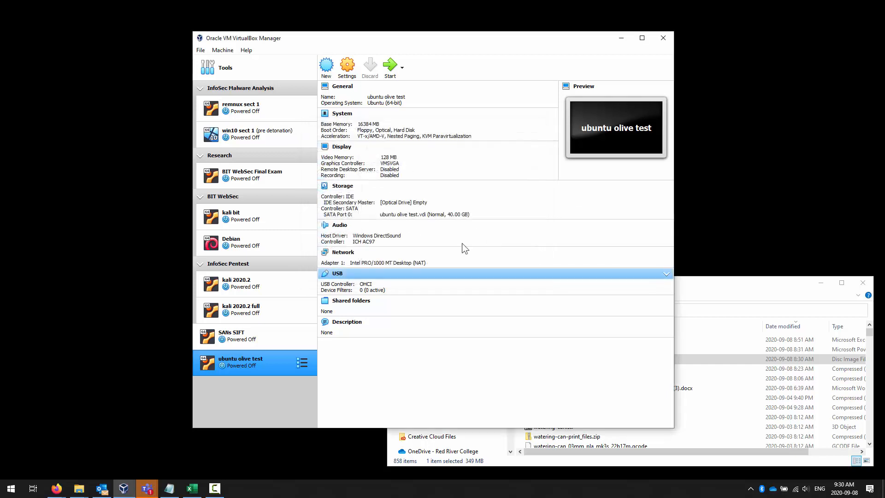
pyautogui.click(201, 50)
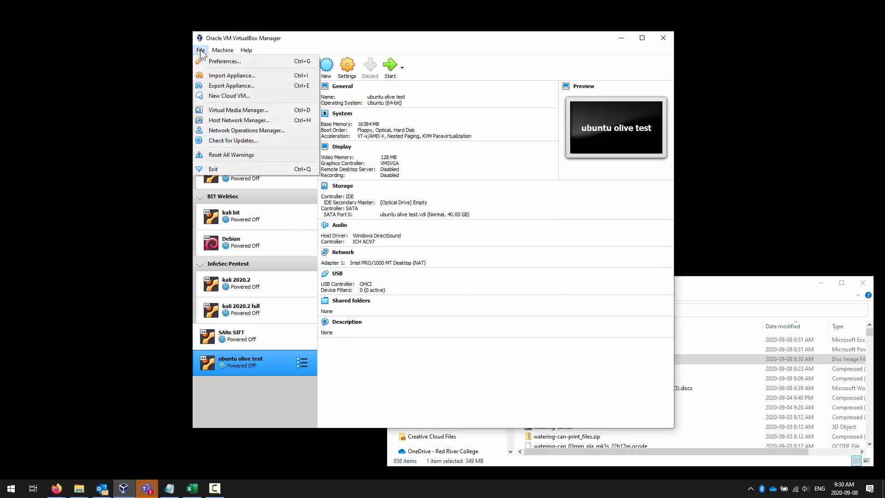
pyautogui.click(236, 120)
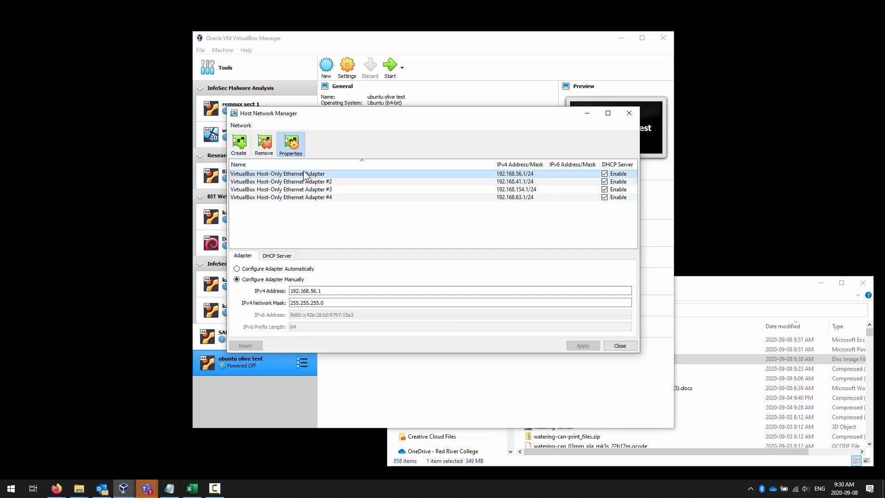
pyautogui.moveTo(304, 174)
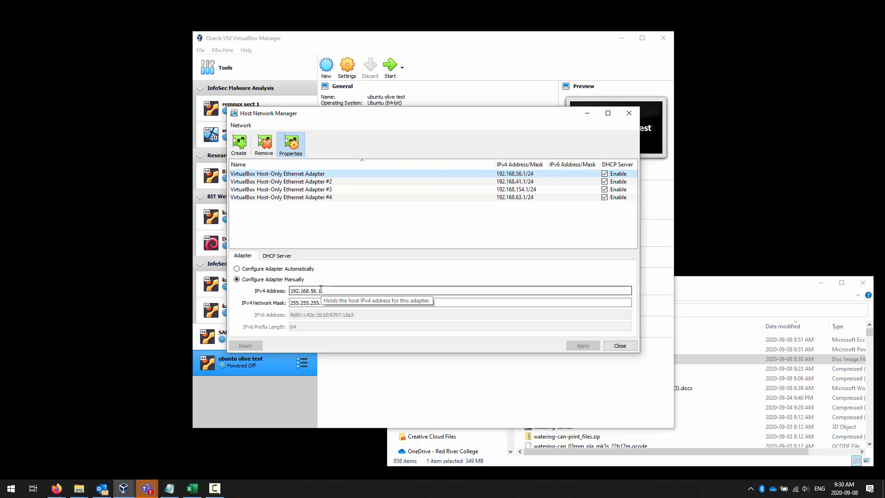
pyautogui.click(279, 256)
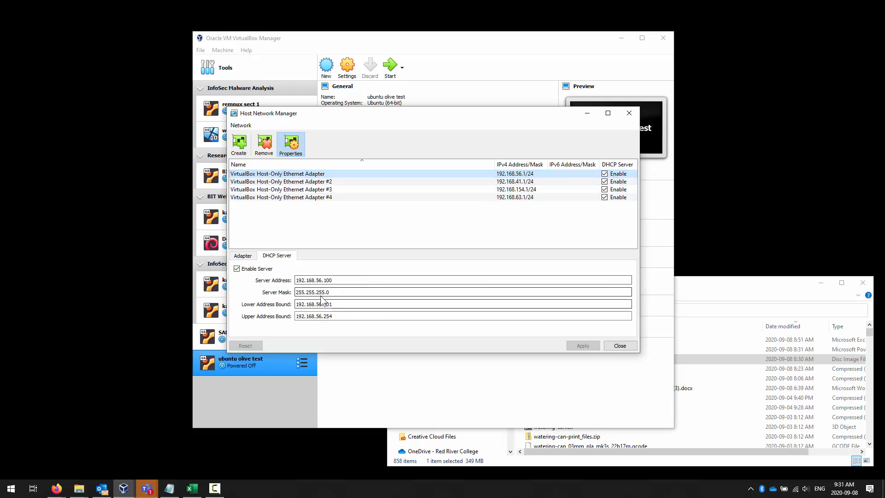
pyautogui.moveTo(353, 281); pyautogui.dragTo(266, 296)
pyautogui.click(242, 256)
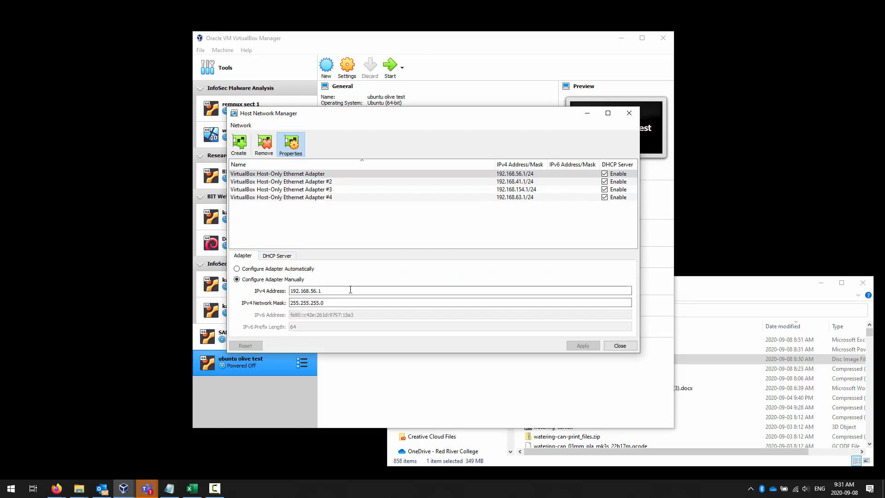
pyautogui.click(331, 291)
pyautogui.moveTo(332, 290); pyautogui.dragTo(265, 297)
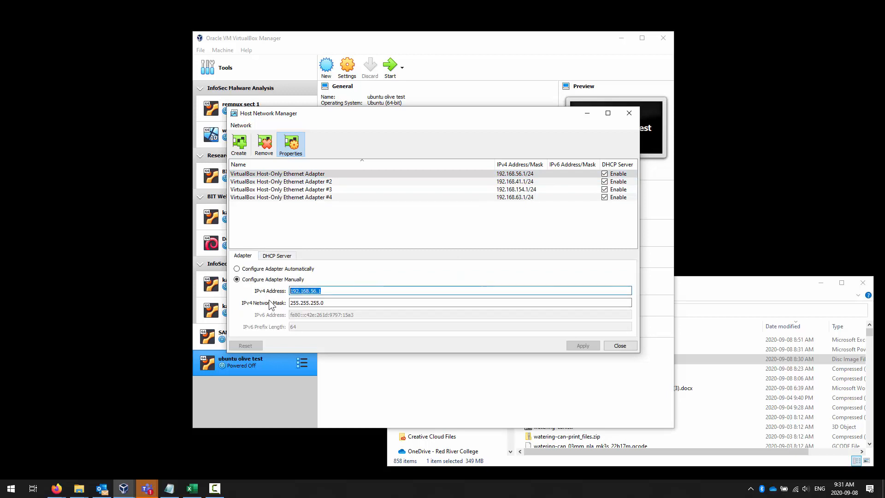
pyautogui.click(277, 257)
pyautogui.click(372, 280)
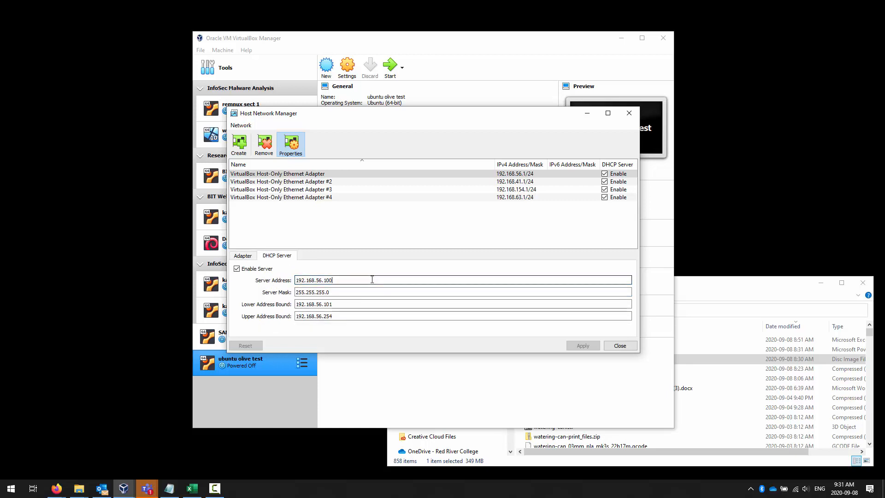
pyautogui.moveTo(372, 279); pyautogui.dragTo(278, 273)
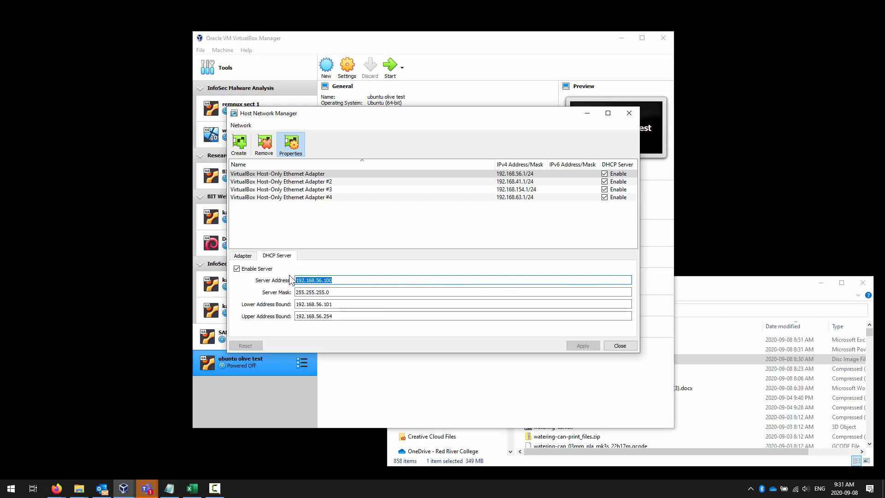
pyautogui.click(347, 304)
pyautogui.moveTo(347, 305); pyautogui.dragTo(266, 305)
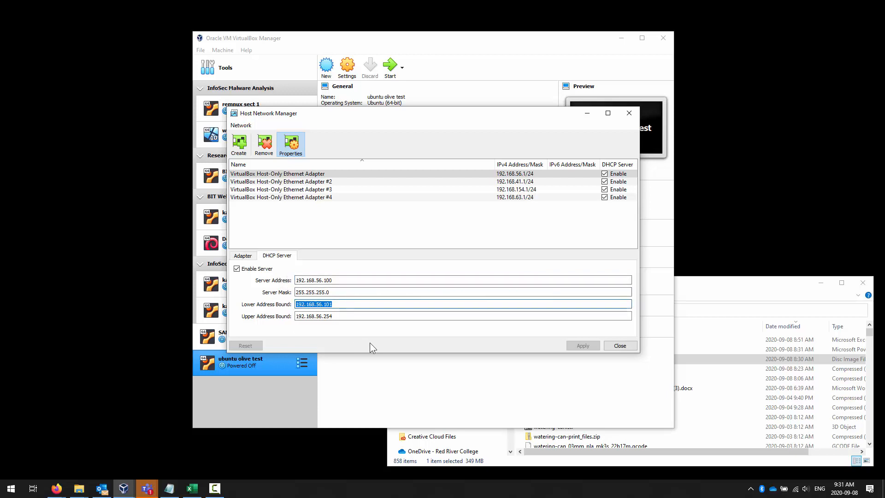
pyautogui.moveTo(350, 317); pyautogui.dragTo(274, 318)
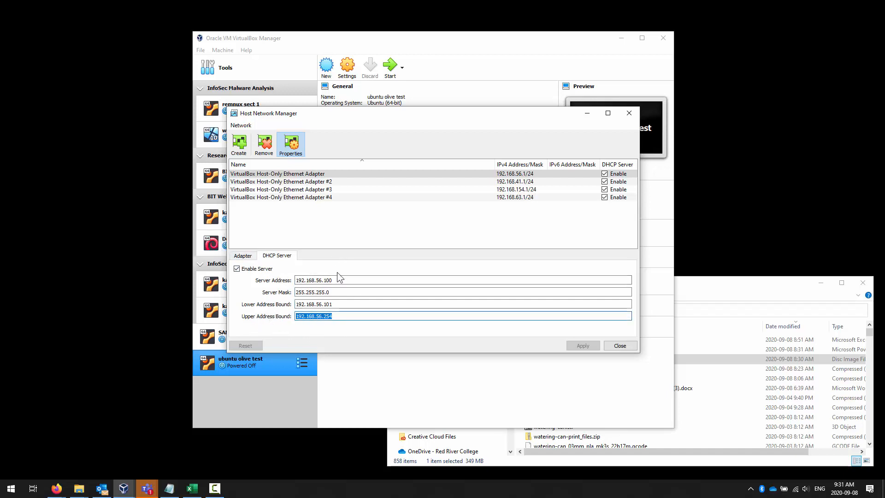
pyautogui.click(240, 255)
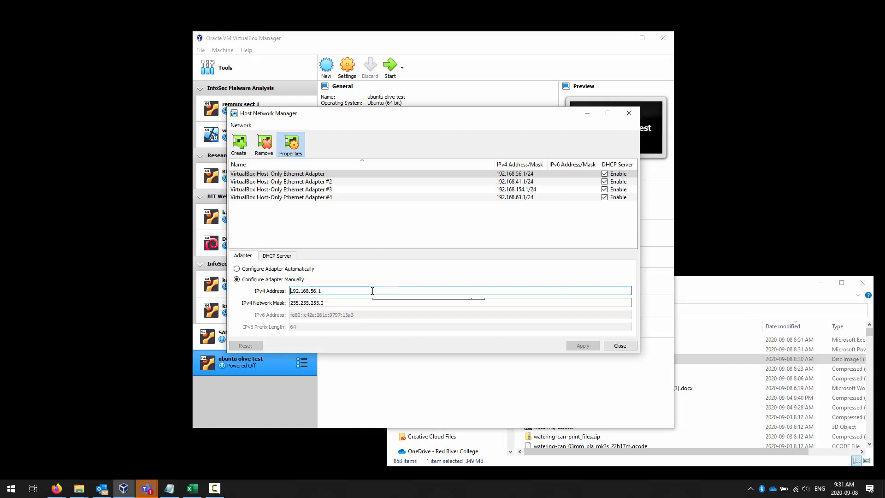
pyautogui.click(279, 255)
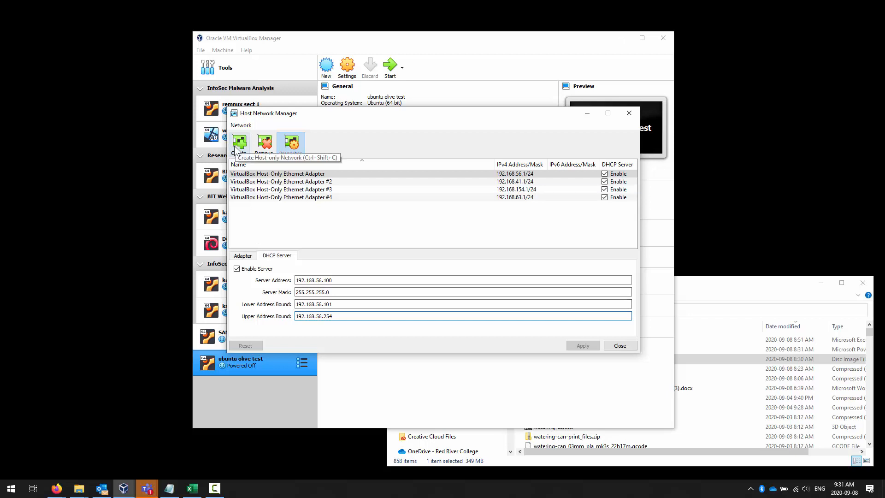
# - Remove Host-Only Ethernet Adapters #4, #3 and #2, confirming each removal
pyautogui.click(381, 198)
pyautogui.click(265, 143)
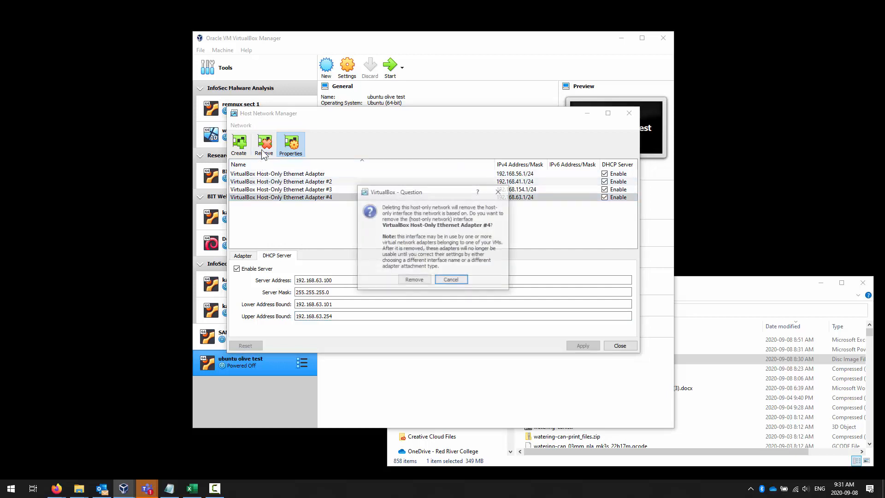
pyautogui.click(413, 280)
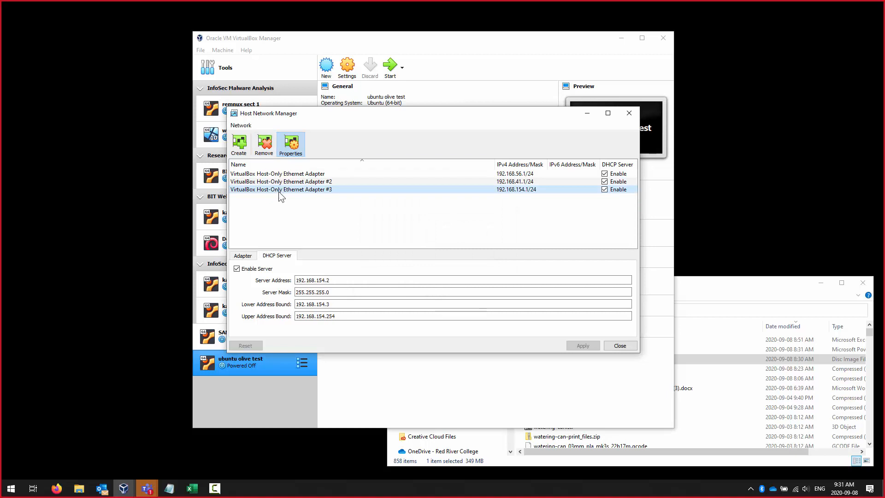
pyautogui.click(266, 150)
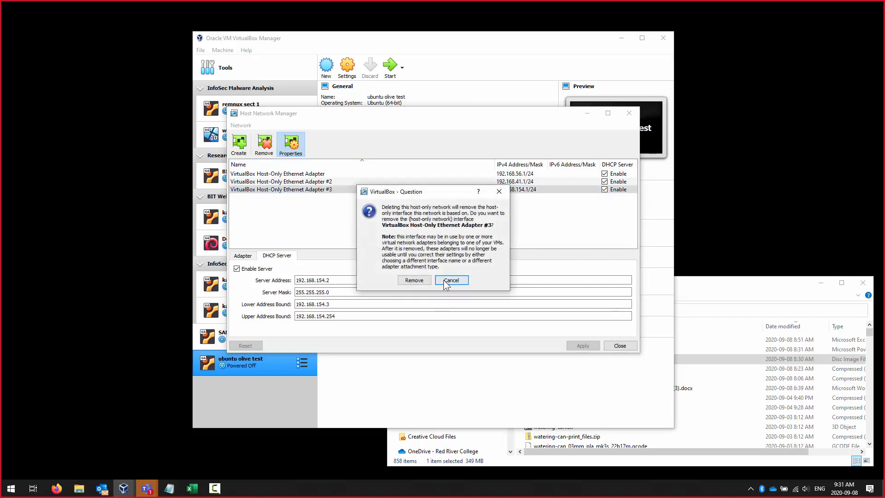
pyautogui.click(428, 279)
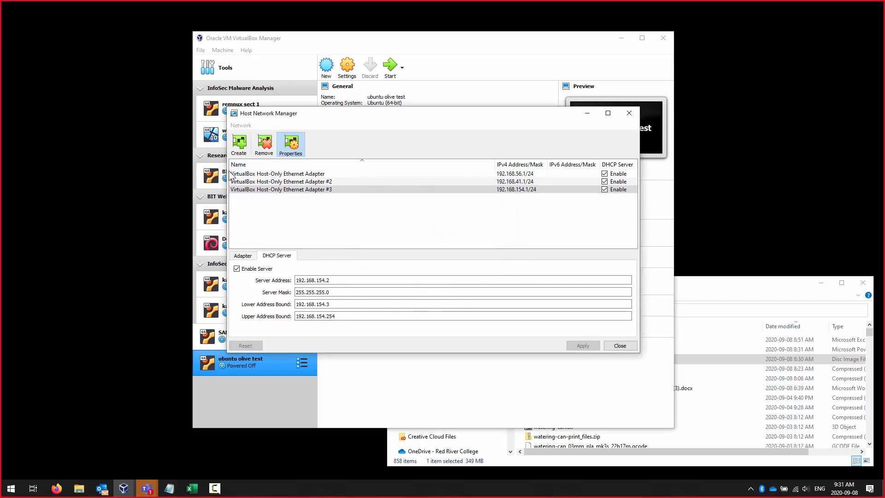
pyautogui.click(265, 144)
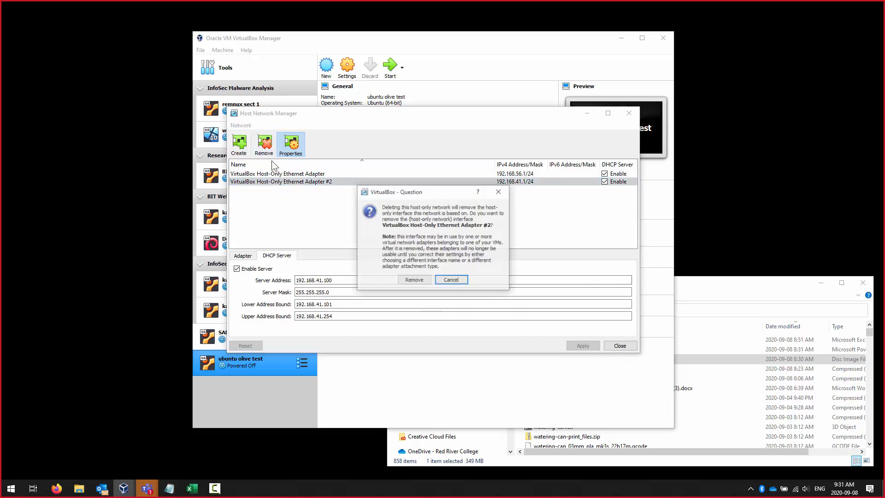
pyautogui.click(416, 280)
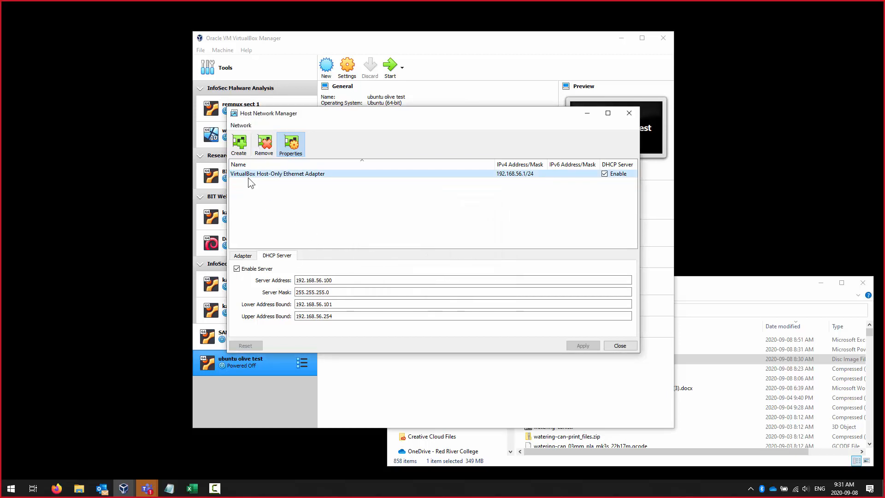
pyautogui.click(236, 145)
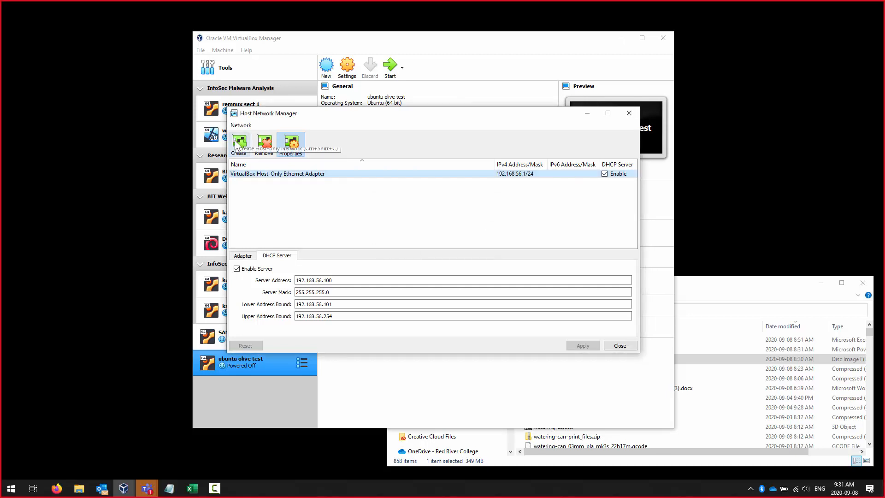
# - Create a new host-only adapter #2 and enable its DHCP server
pyautogui.click(239, 143)
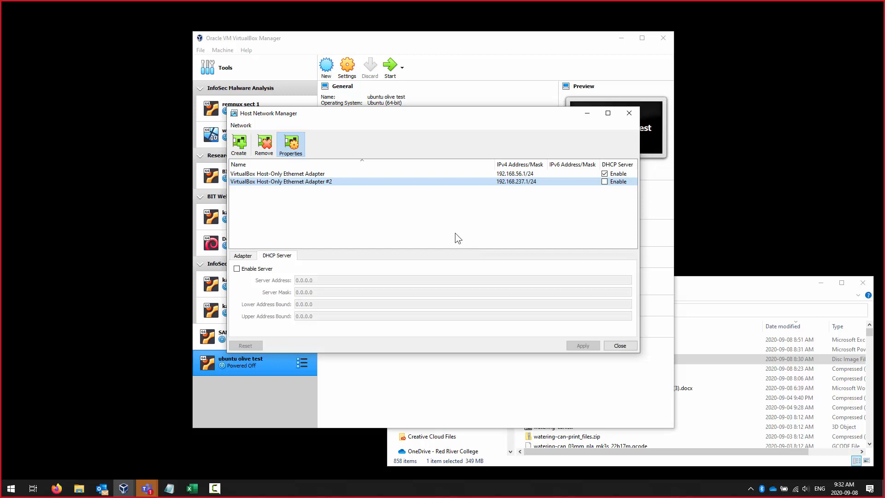
pyautogui.click(249, 256)
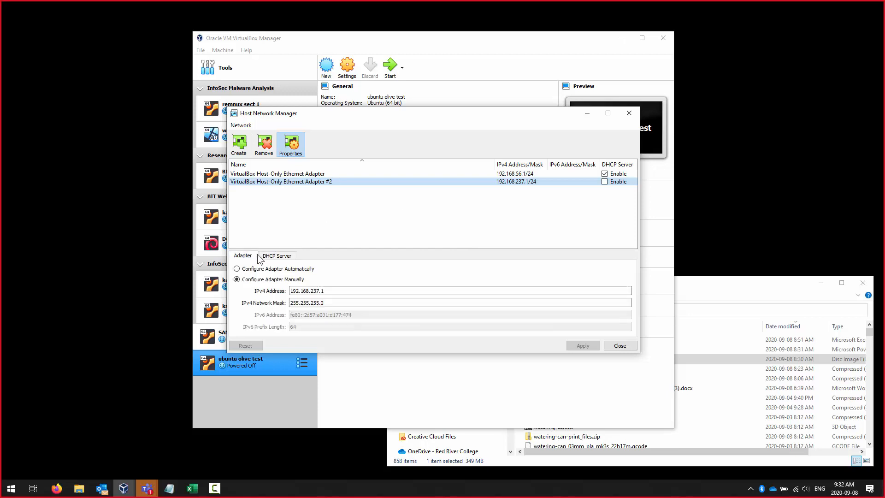
pyautogui.click(280, 257)
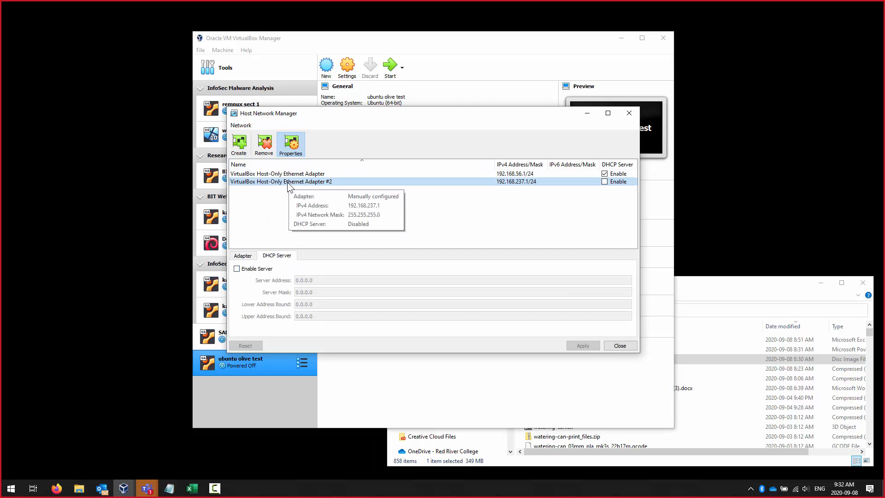
pyautogui.click(605, 181)
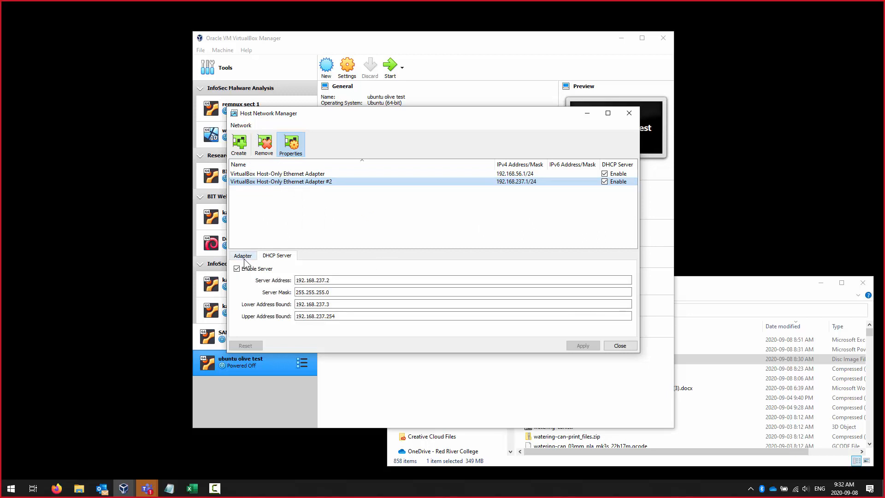
# - Set DHCP server address 192.168.237.100 and lower bound 192.168.237.101, apply, and close
pyautogui.moveTo(334, 281); pyautogui.dragTo(327, 285)
pyautogui.click(344, 282)
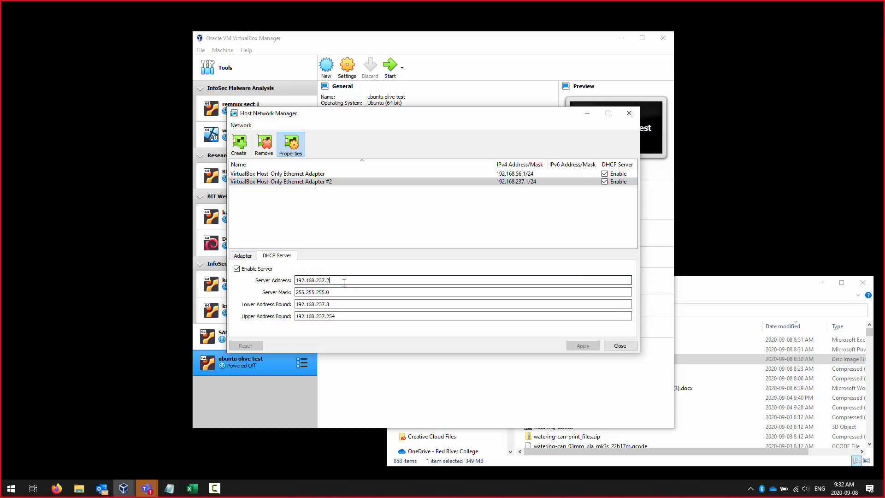
pyautogui.press('BackSpace')
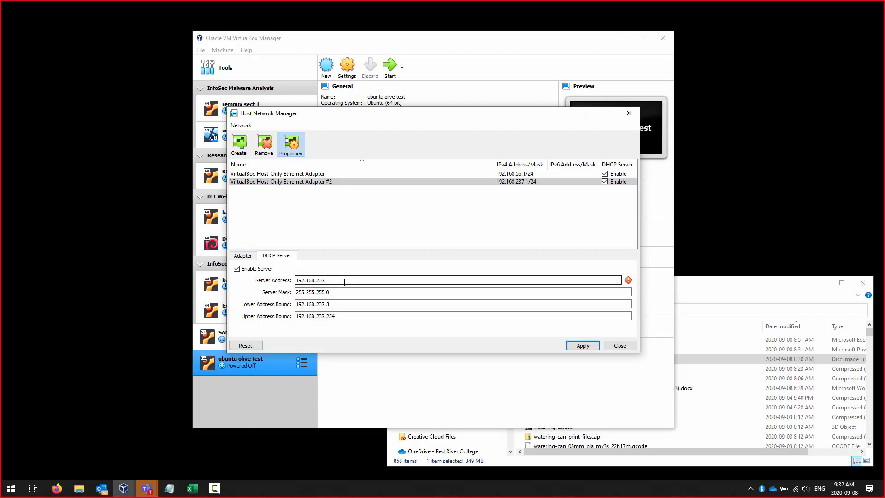
pyautogui.write('100')
pyautogui.click(343, 306)
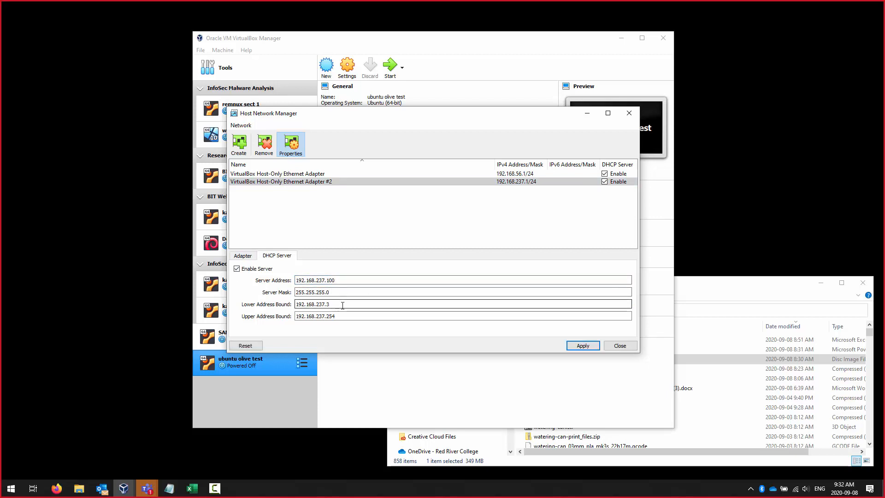
pyautogui.press('BackSpace')
pyautogui.write('10')
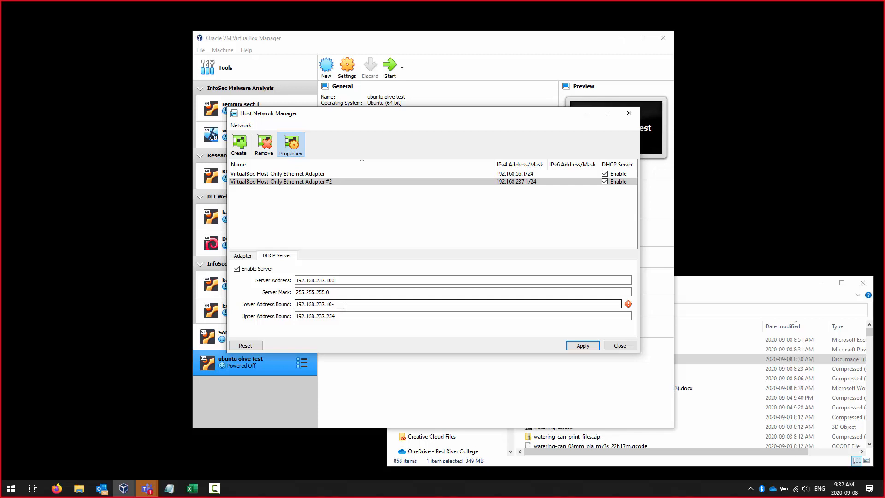
pyautogui.write('1')
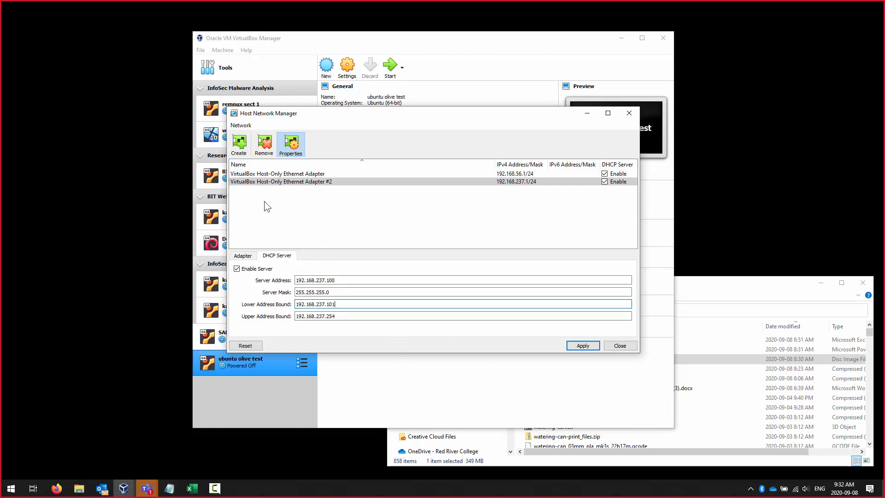
pyautogui.click(583, 346)
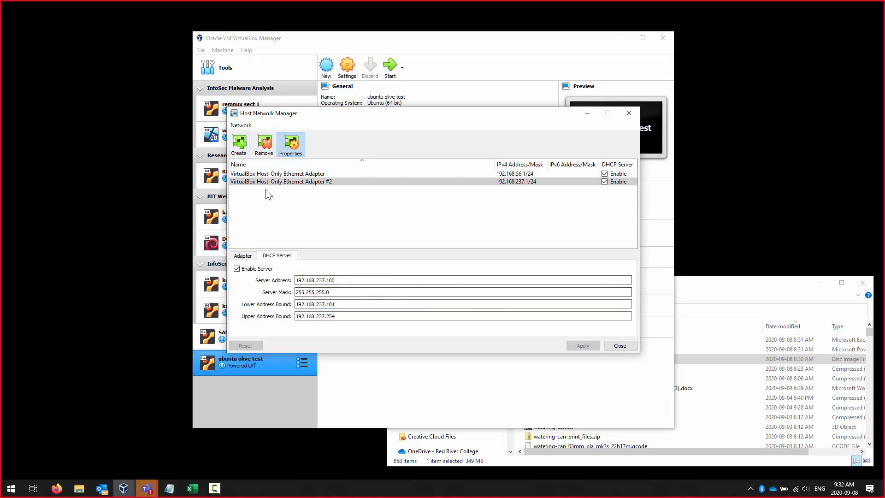
pyautogui.click(290, 174)
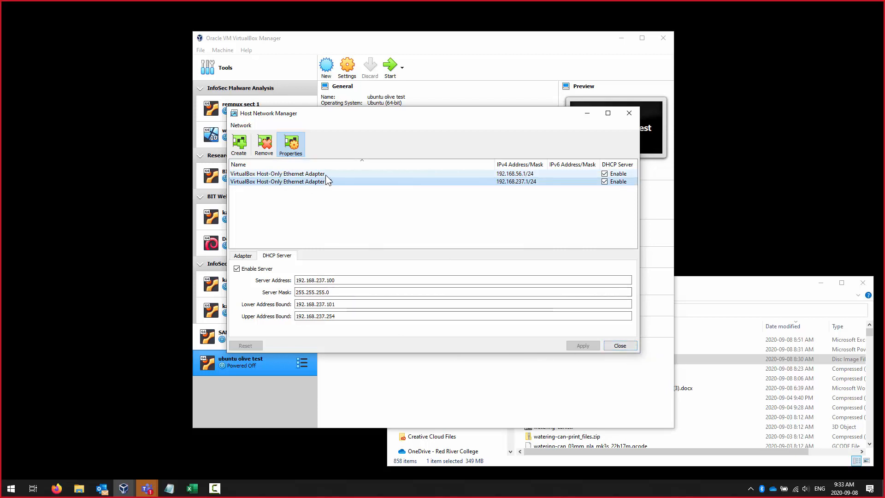
pyautogui.click(620, 346)
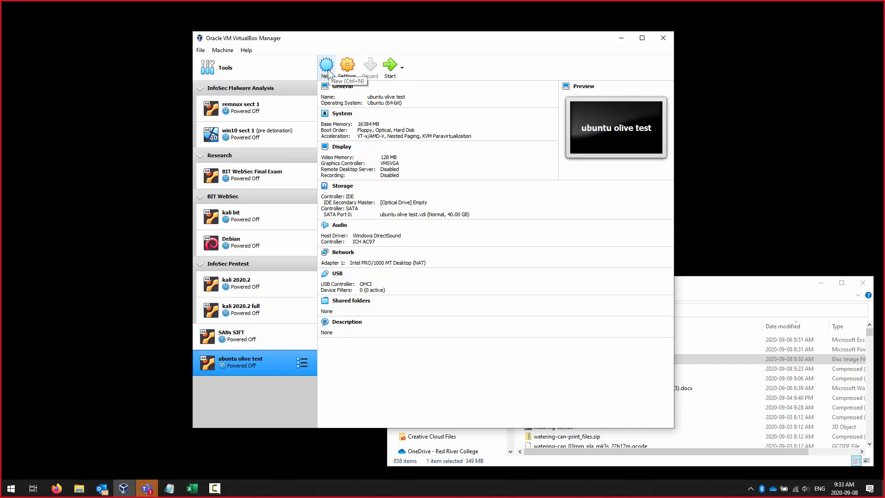
# - Start the Create Virtual Machine wizard and move it up and to the left
pyautogui.click(199, 51)
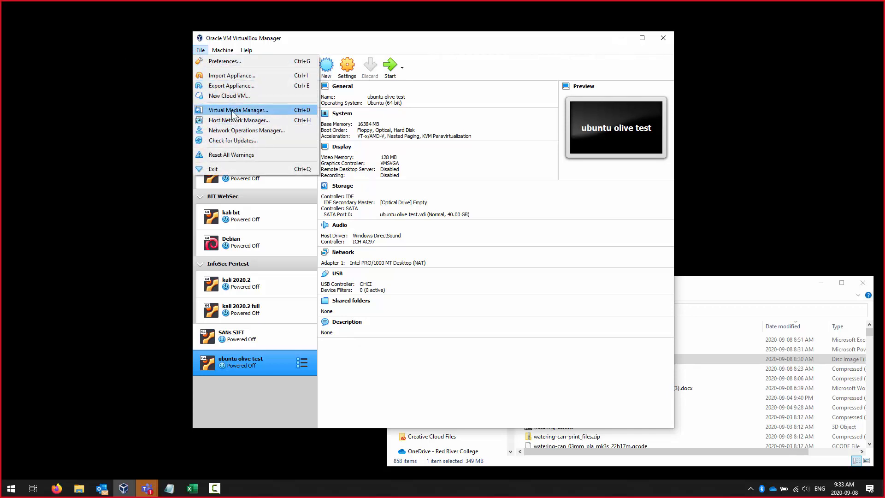
pyautogui.moveTo(223, 51)
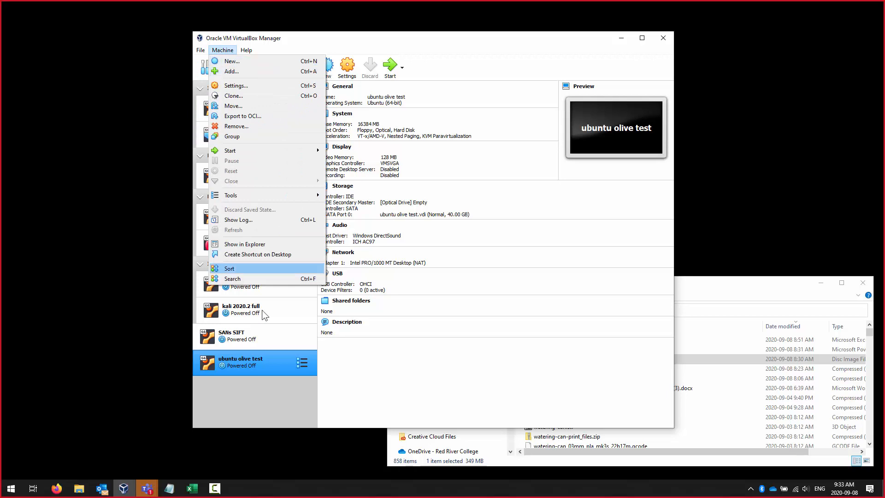
pyautogui.click(253, 395)
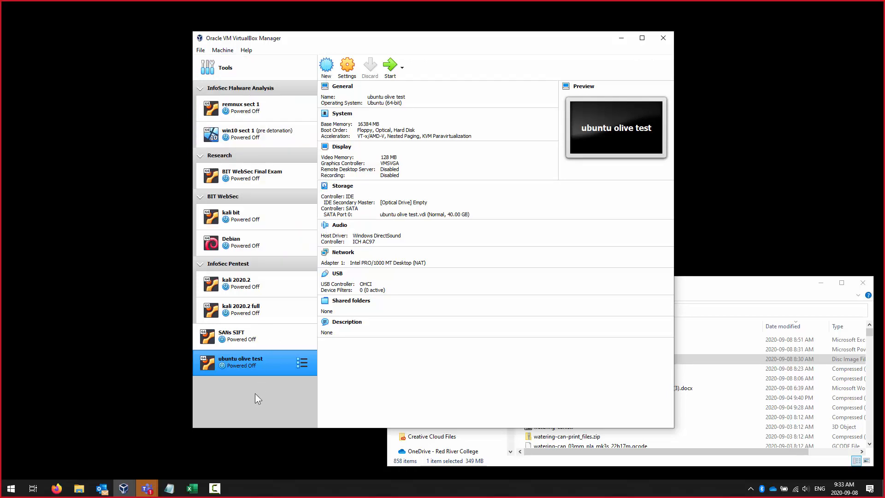
pyautogui.rightClick(247, 365)
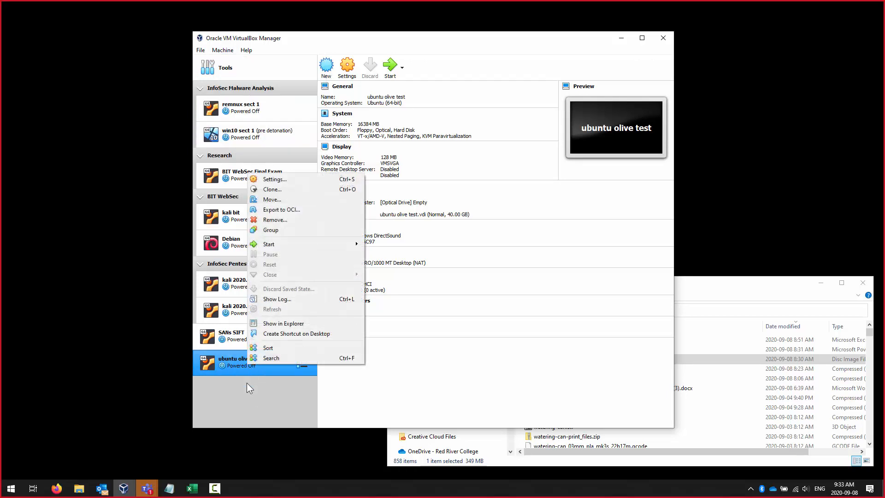
pyautogui.click(247, 383)
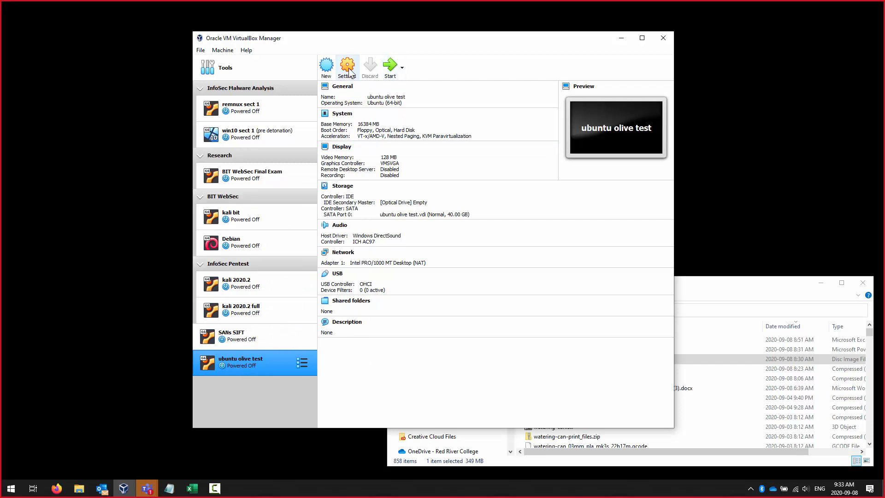
pyautogui.click(322, 65)
pyautogui.moveTo(402, 152); pyautogui.dragTo(364, 111)
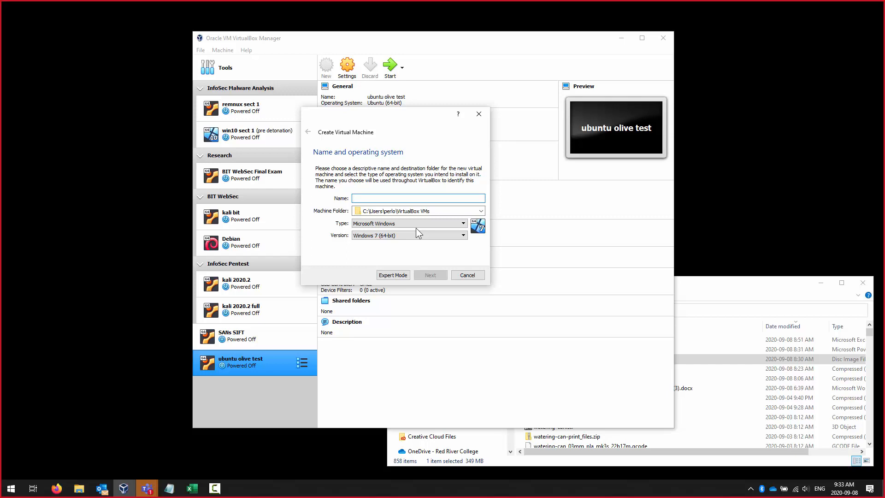
# - Name the VM 'debian sect 1', give it 2048 MB memory, and choose to create a new disk
pyautogui.write('debi')
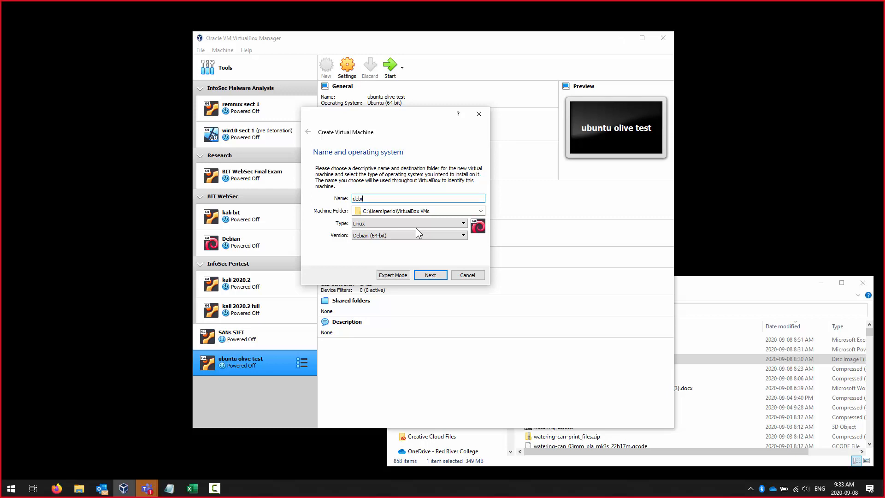
pyautogui.write('an sect 1')
pyautogui.click(430, 277)
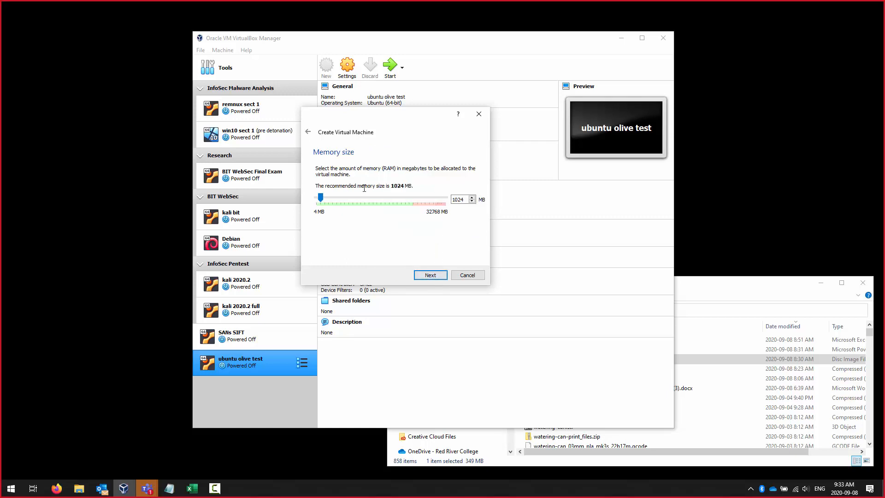
pyautogui.moveTo(323, 199); pyautogui.dragTo(327, 200)
pyautogui.click(440, 277)
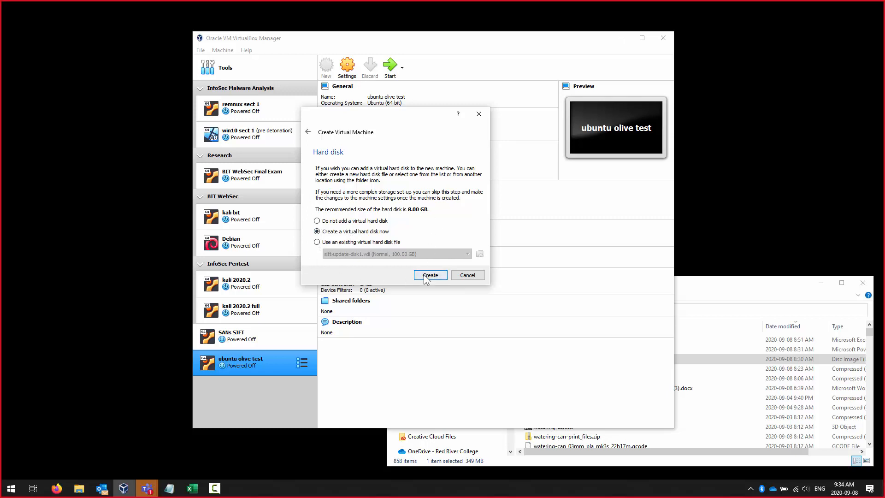
pyautogui.click(424, 275)
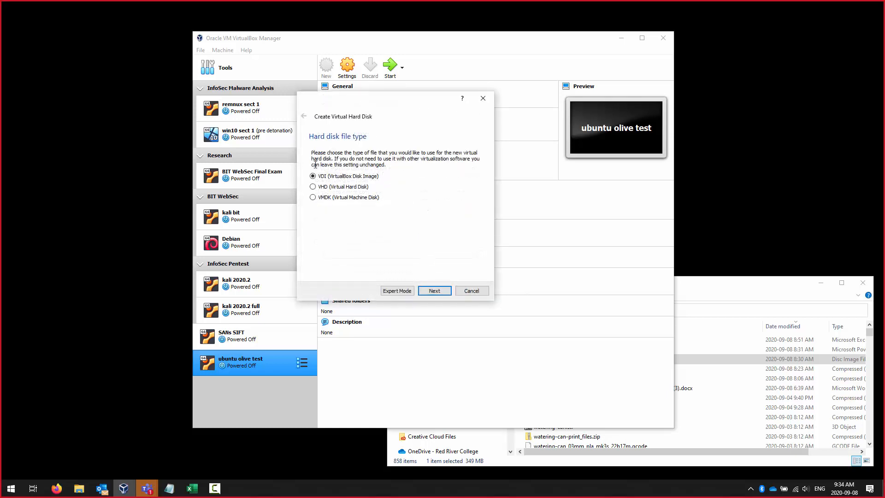
# - Create a dynamically allocated 8.00 GB VDI hard disk to finish the debian sect 1 VM
pyautogui.click(435, 290)
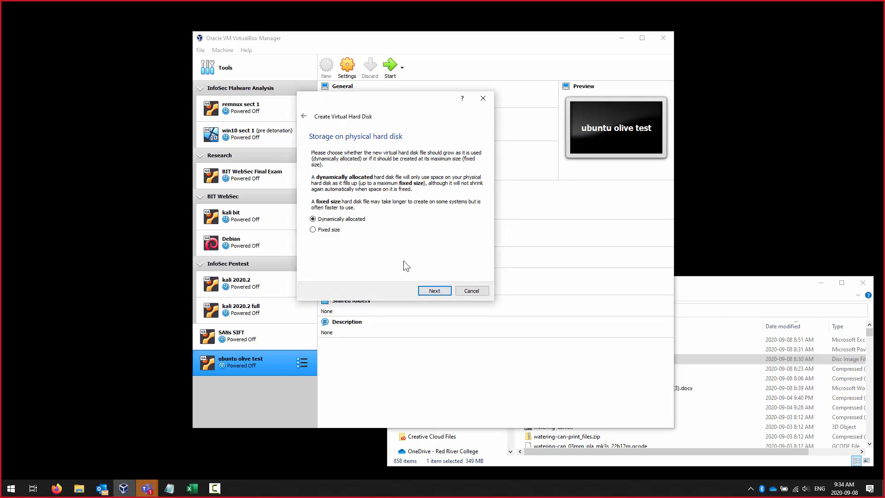
pyautogui.click(442, 289)
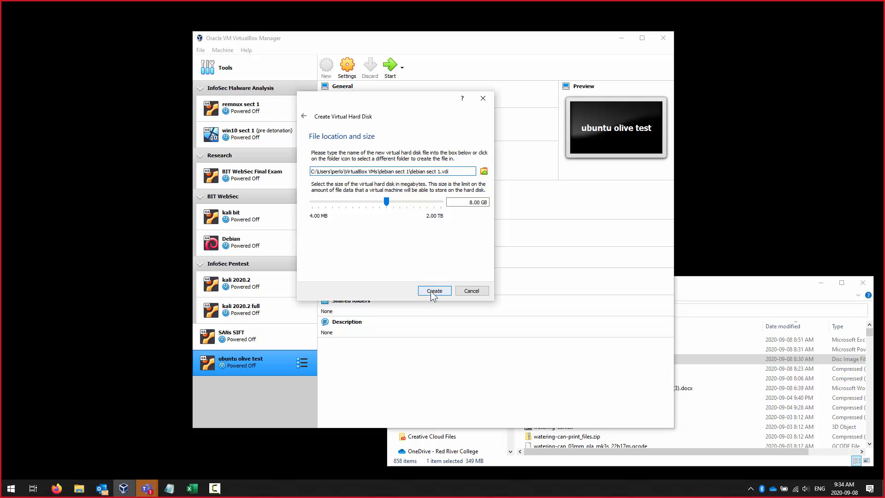
pyautogui.click(464, 292)
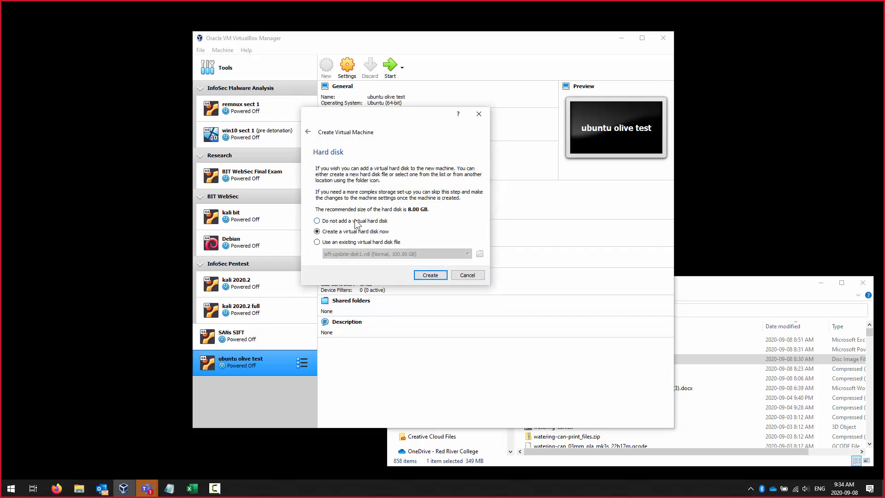
pyautogui.click(441, 276)
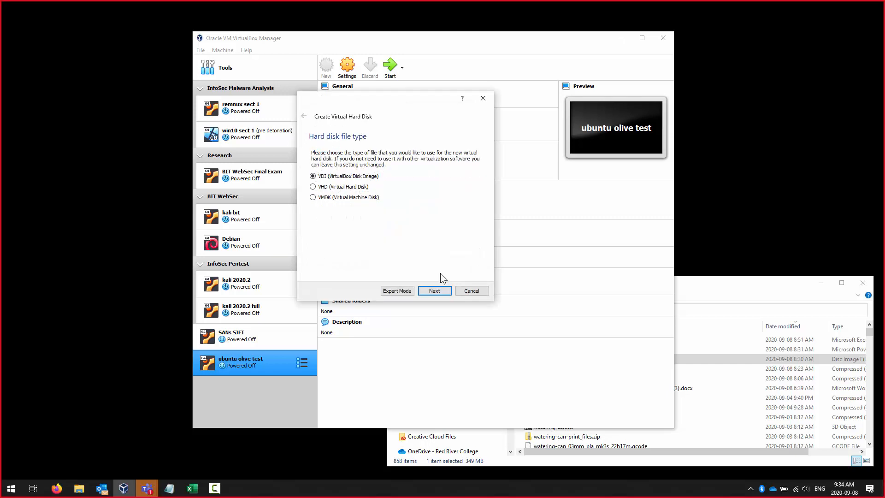
pyautogui.click(436, 290)
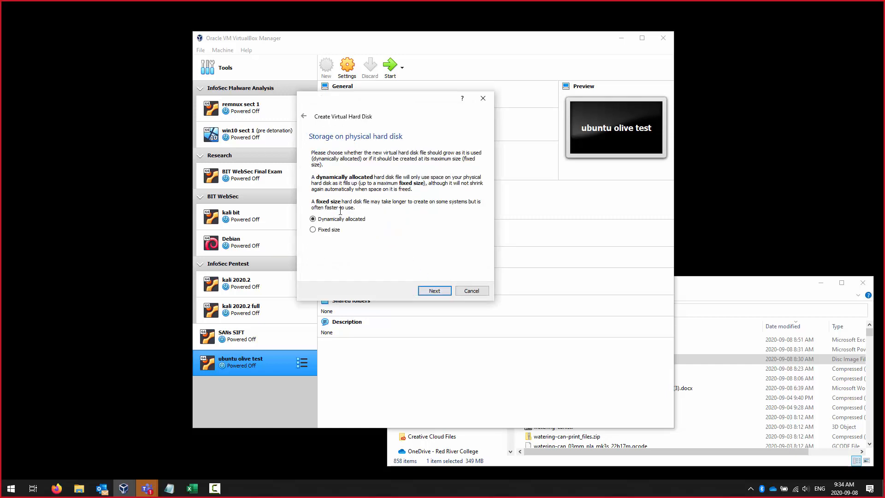
pyautogui.click(441, 291)
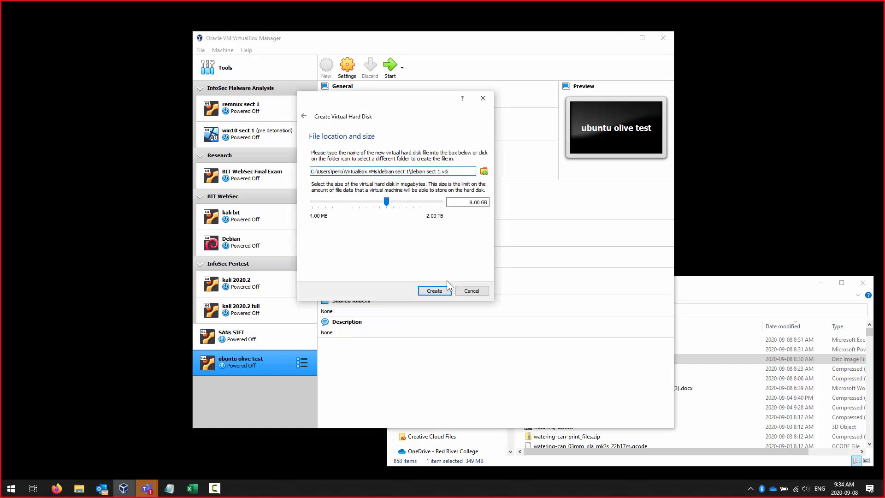
pyautogui.click(435, 291)
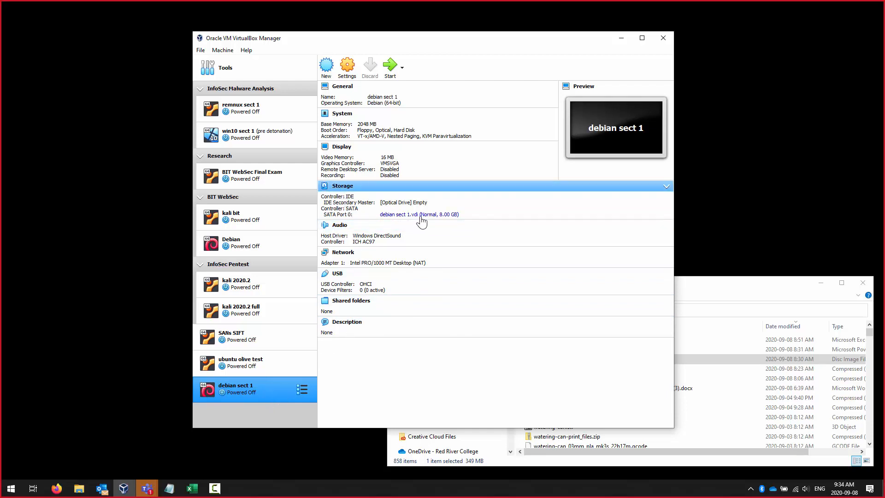
# - Open debian sect 1's Settings at the System page showing 2048 MB base memory
pyautogui.moveTo(422, 222)
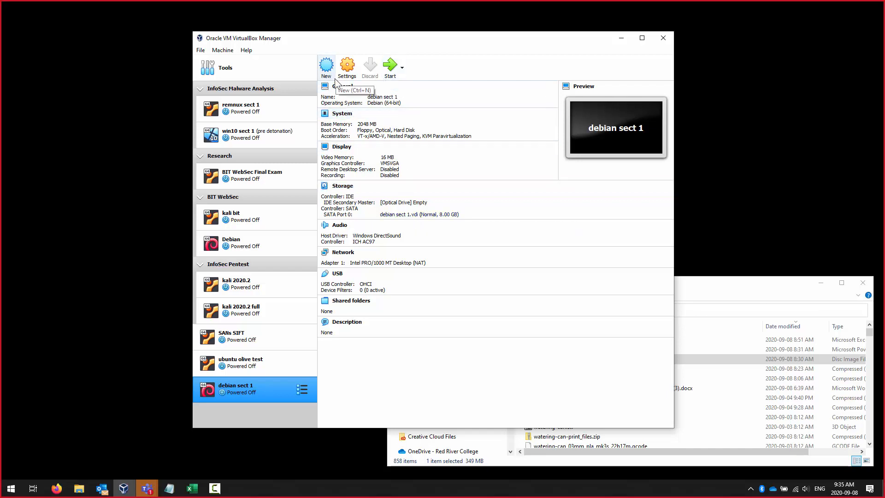
pyautogui.click(342, 118)
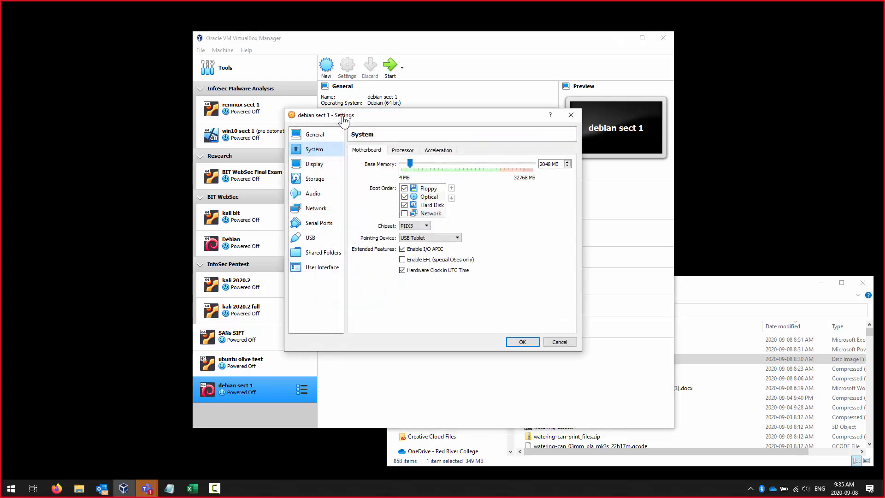
# - Review the Processor, Motherboard, Display, Storage, Audio, Serial, USB, Shared Folders, UI and Network pages
pyautogui.click(403, 151)
pyautogui.moveTo(420, 187)
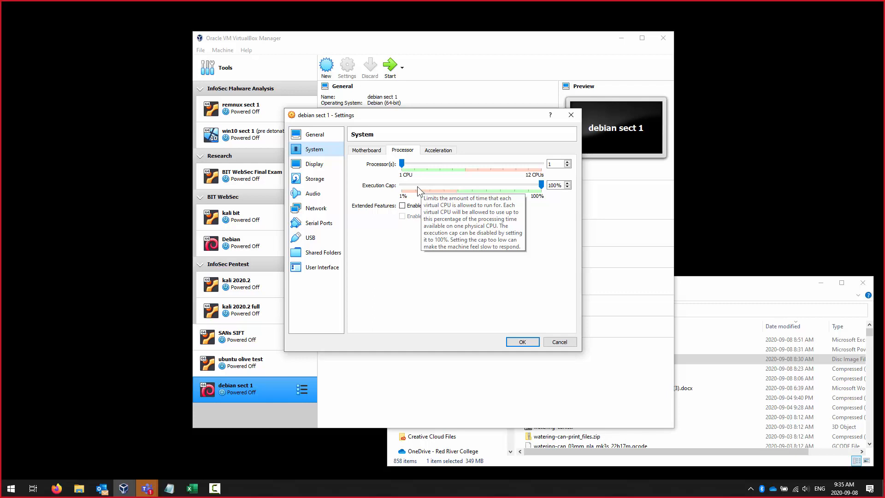
pyautogui.click(368, 150)
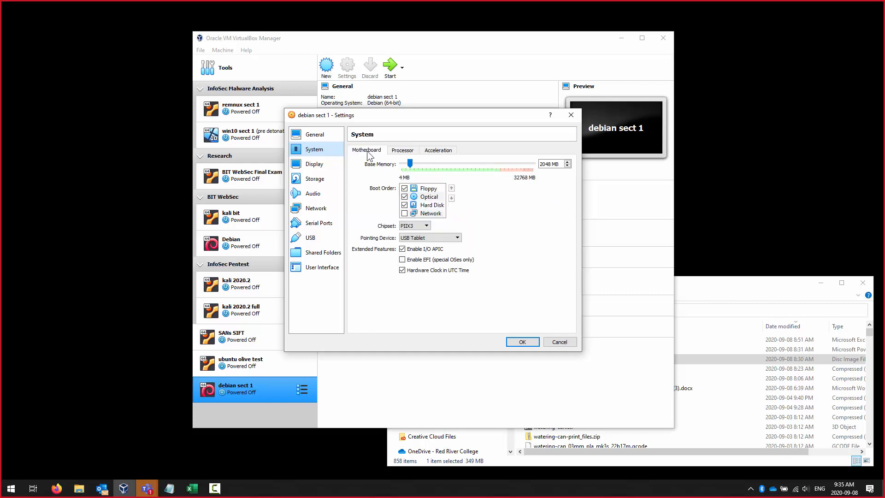
pyautogui.click(306, 164)
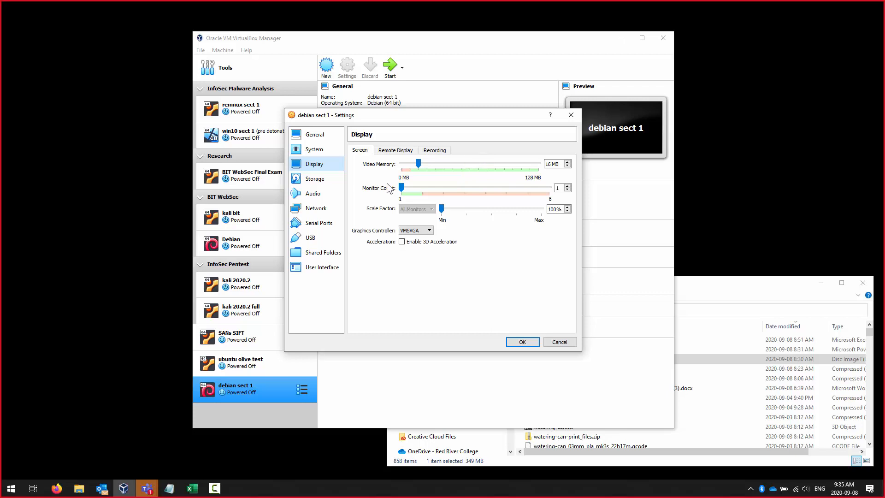
pyautogui.click(315, 182)
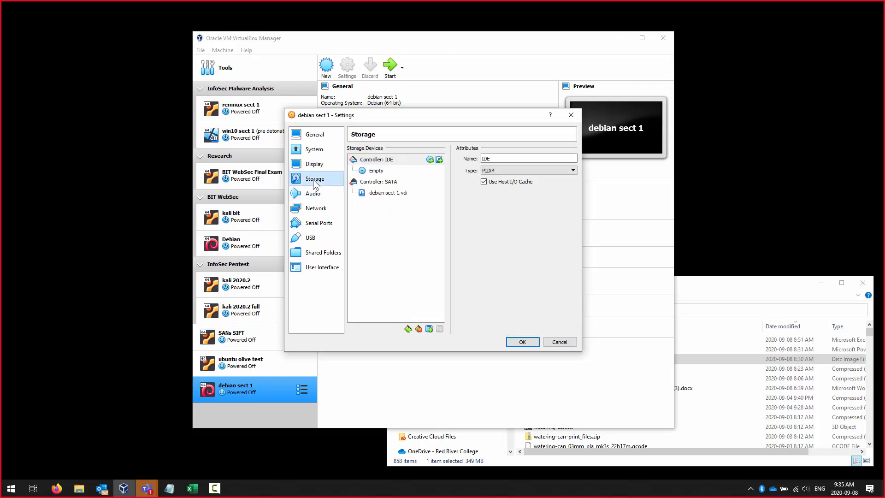
pyautogui.click(329, 198)
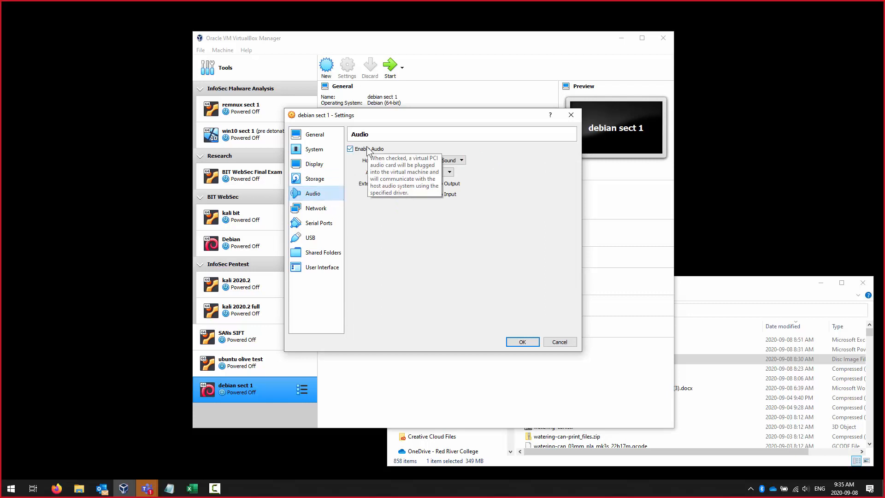
pyautogui.click(321, 229)
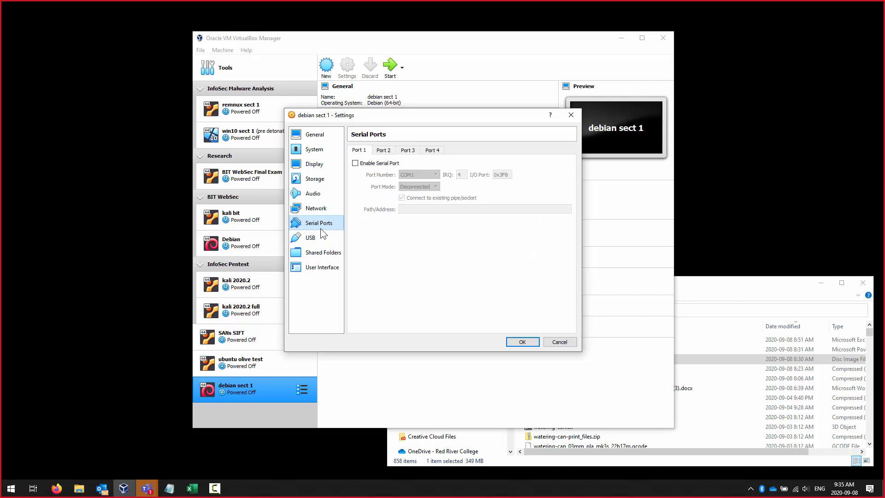
pyautogui.click(322, 236)
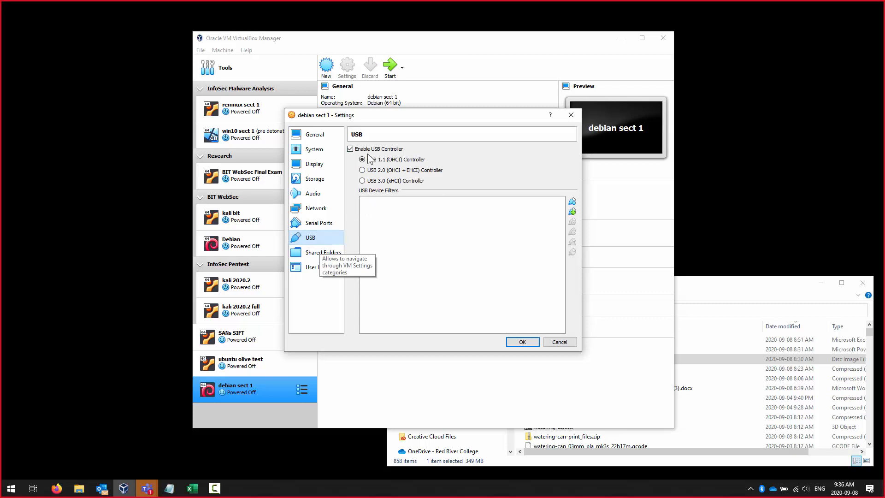
pyautogui.click(327, 256)
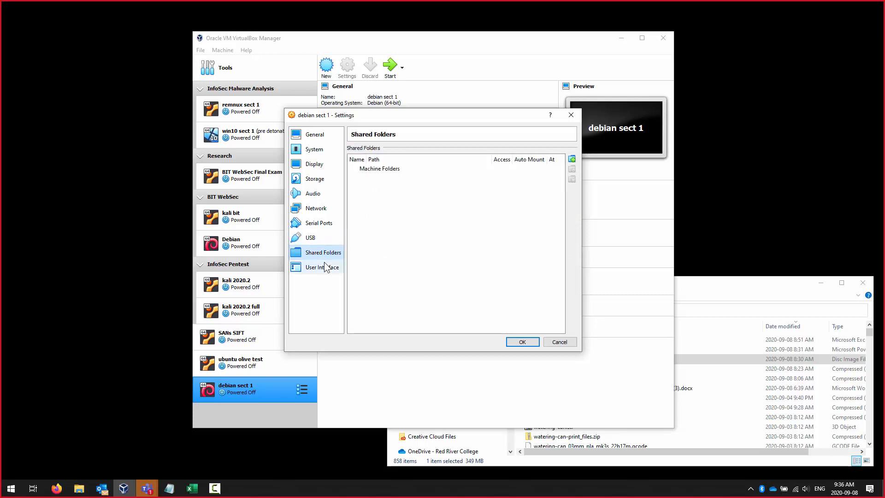
pyautogui.click(324, 269)
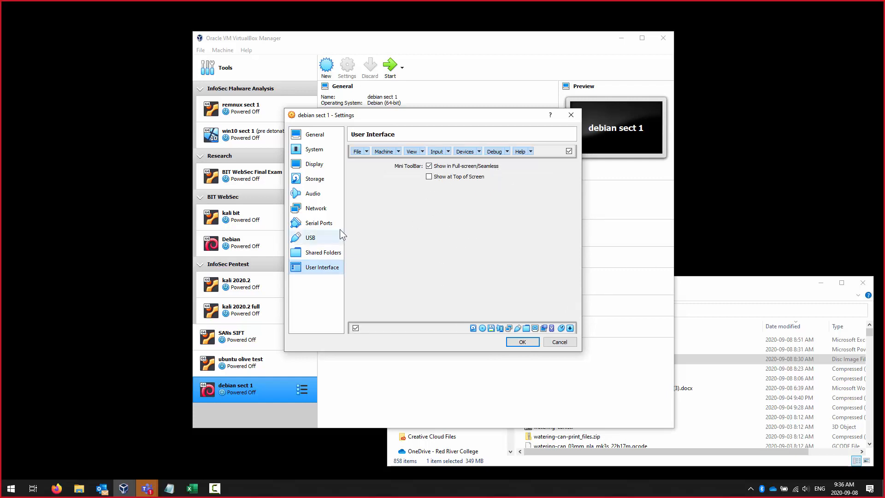
pyautogui.click(322, 212)
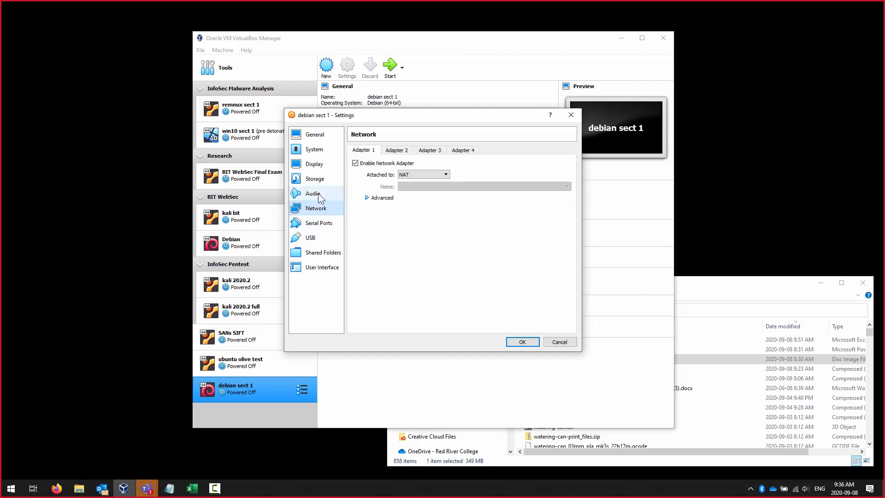
# - Switch between Network and Storage, ending on Storage with the empty IDE drive and SATA disk
pyautogui.click(318, 182)
pyautogui.click(324, 206)
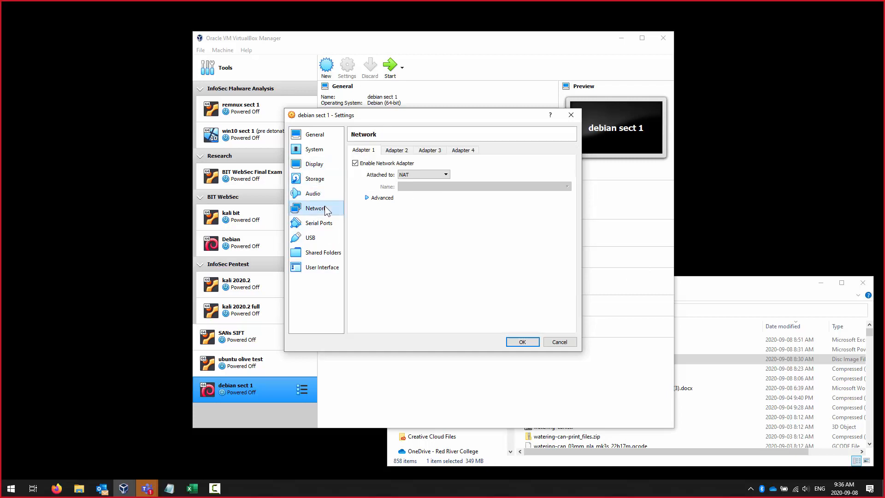
pyautogui.click(322, 184)
pyautogui.click(322, 210)
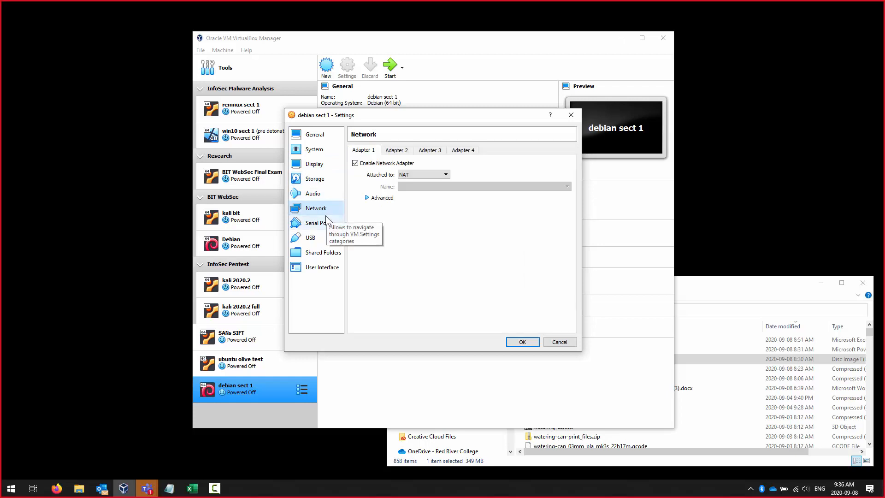
pyautogui.click(325, 179)
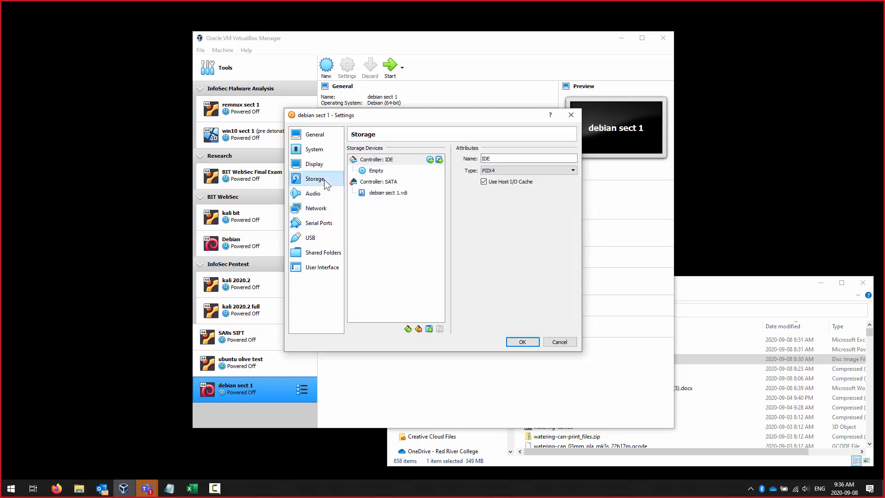
pyautogui.click(329, 208)
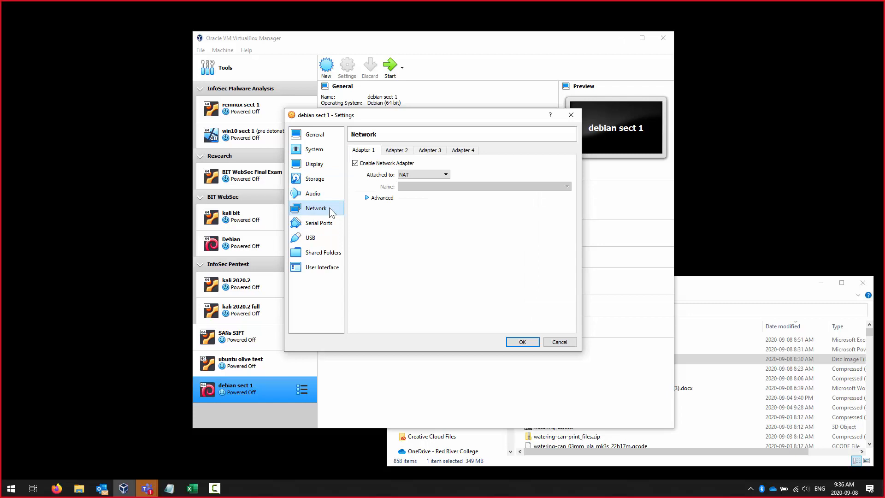
pyautogui.click(324, 182)
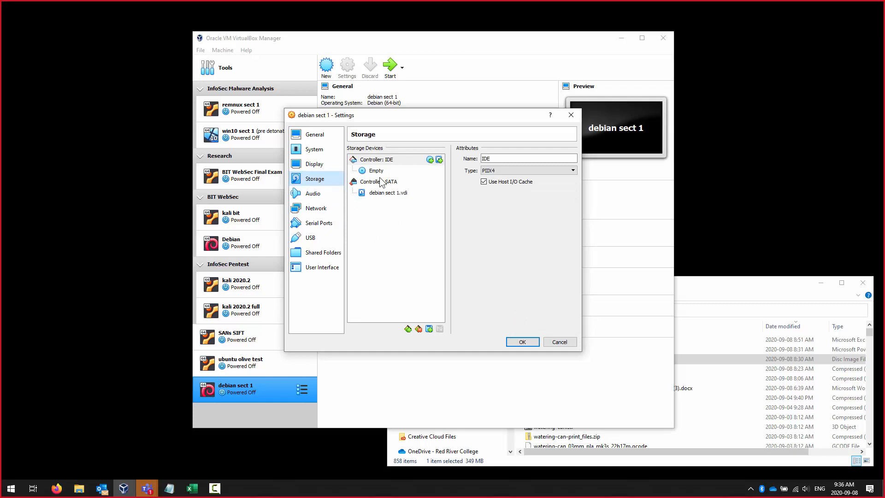
pyautogui.moveTo(385, 192)
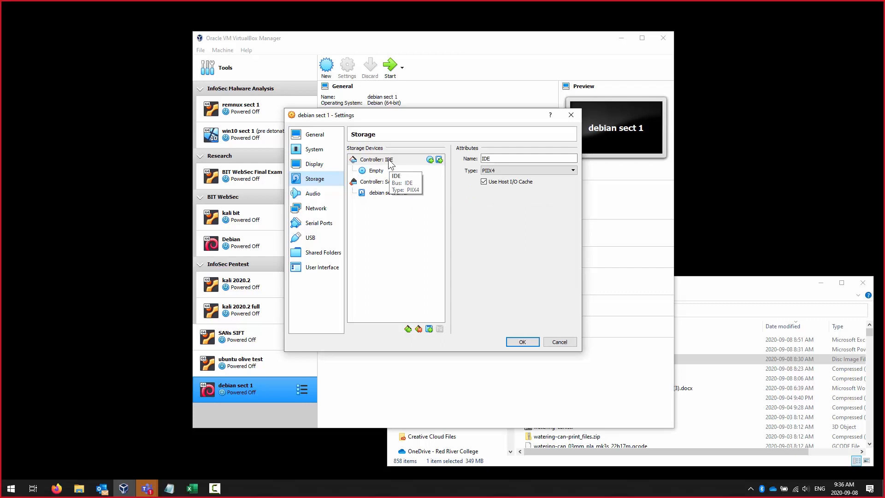
# - Load debian-10.5.0-amd64-netinst.iso into the empty IDE optical drive
pyautogui.click(376, 171)
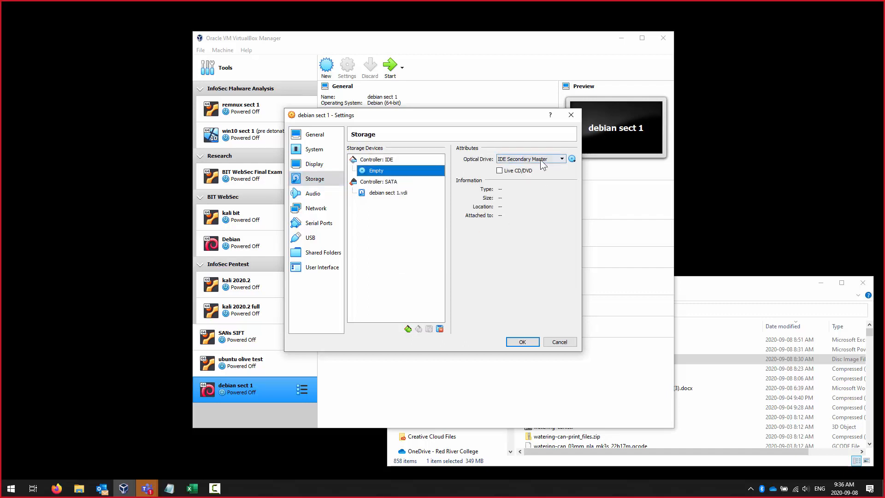
pyautogui.click(572, 159)
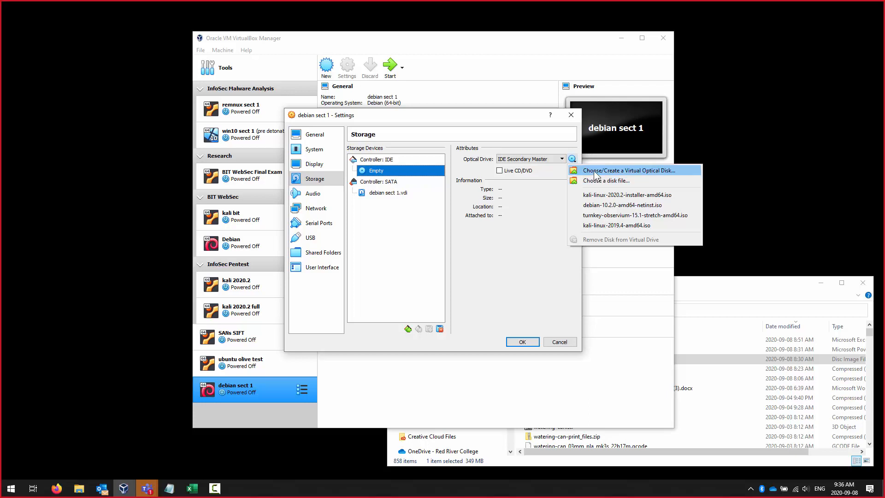
pyautogui.click(595, 173)
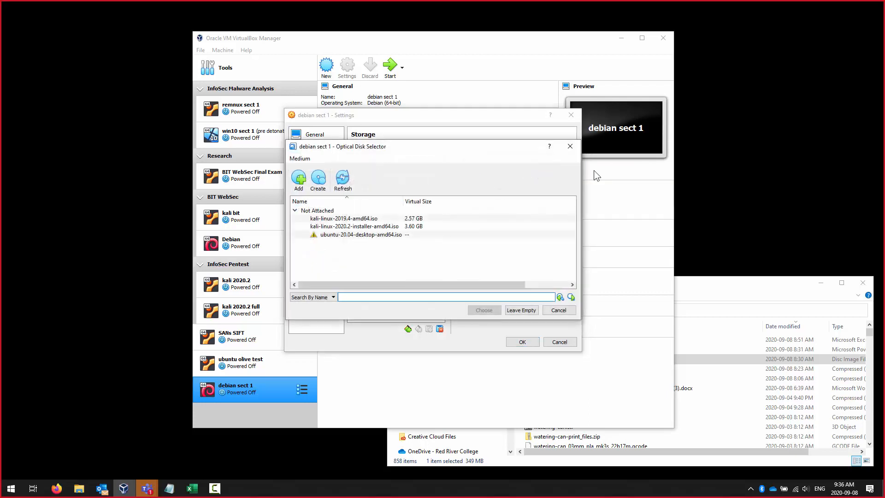
pyautogui.press('Escape')
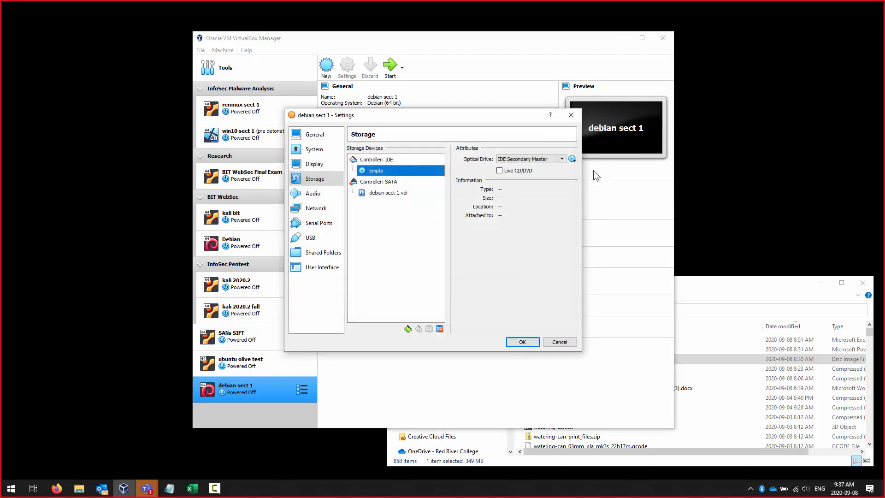
pyautogui.click(573, 159)
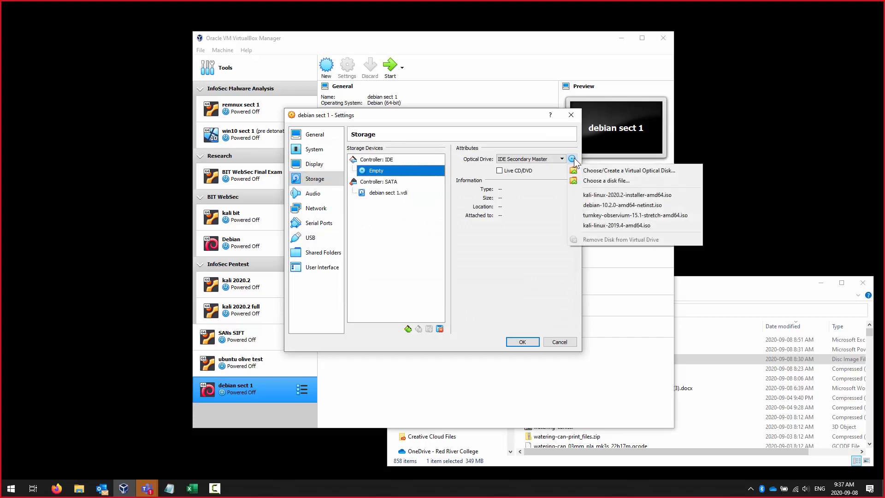
pyautogui.click(602, 181)
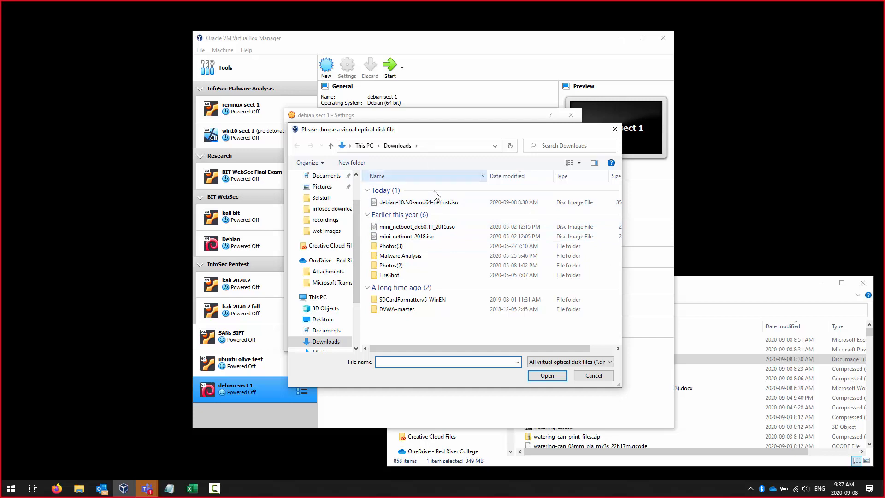
pyautogui.click(428, 203)
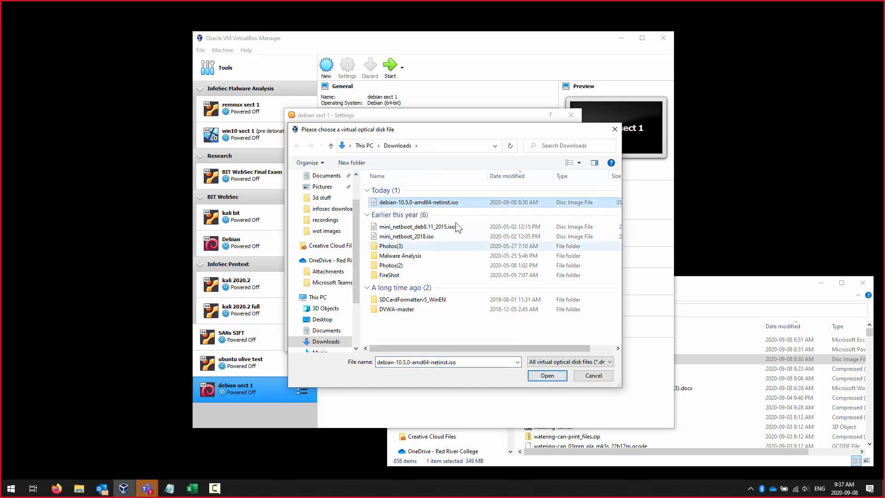
pyautogui.click(547, 375)
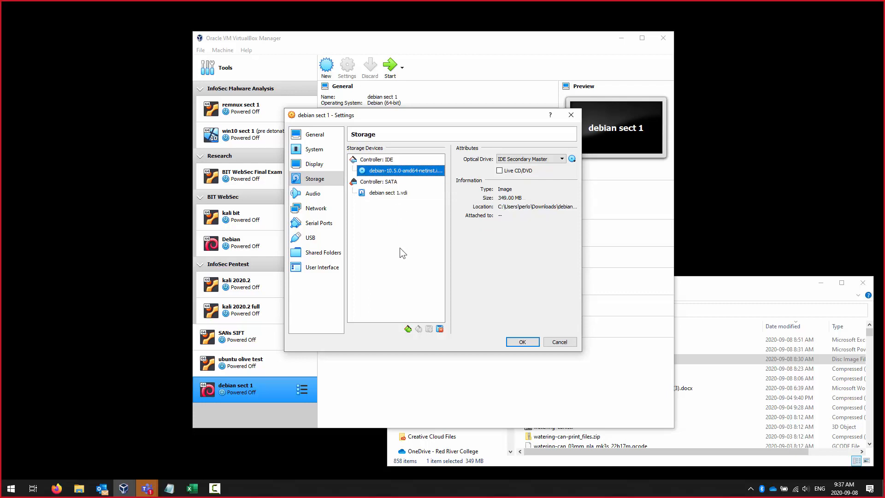
# - Check the VDI and ISO details, then confirm Adapter 1 is attached to NAT
pyautogui.click(396, 194)
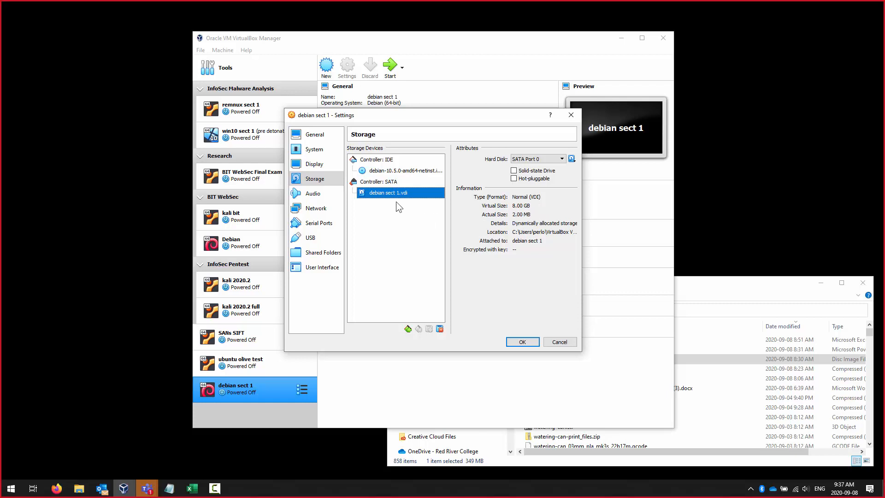
pyautogui.click(406, 171)
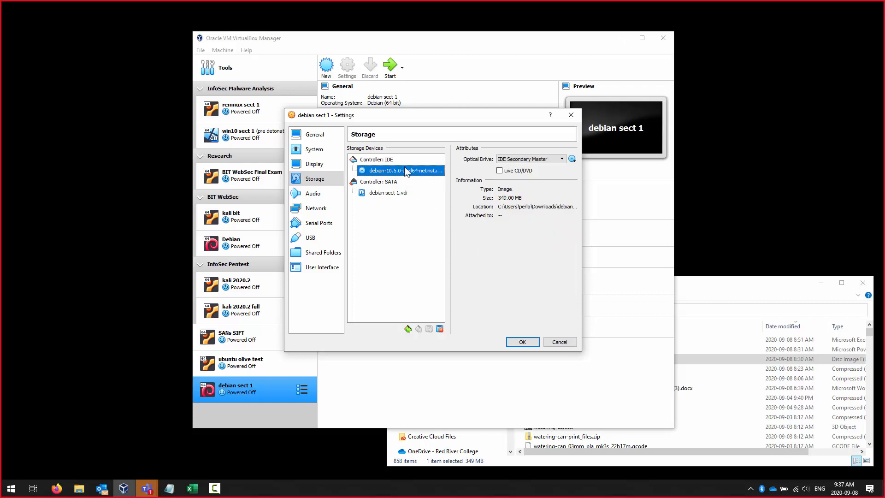
pyautogui.click(322, 208)
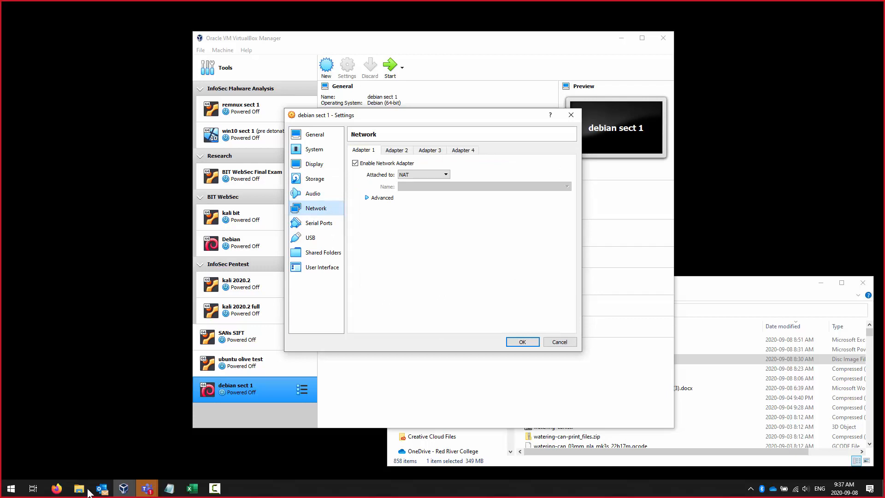
pyautogui.click(102, 490)
pyautogui.click(100, 491)
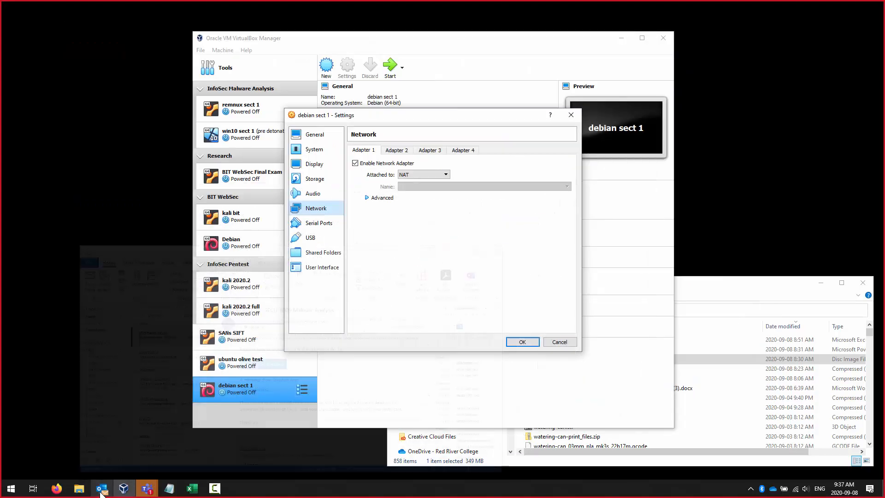
# - Bring the Firefox course page to the front and maximise the window
pyautogui.moveTo(85, 495)
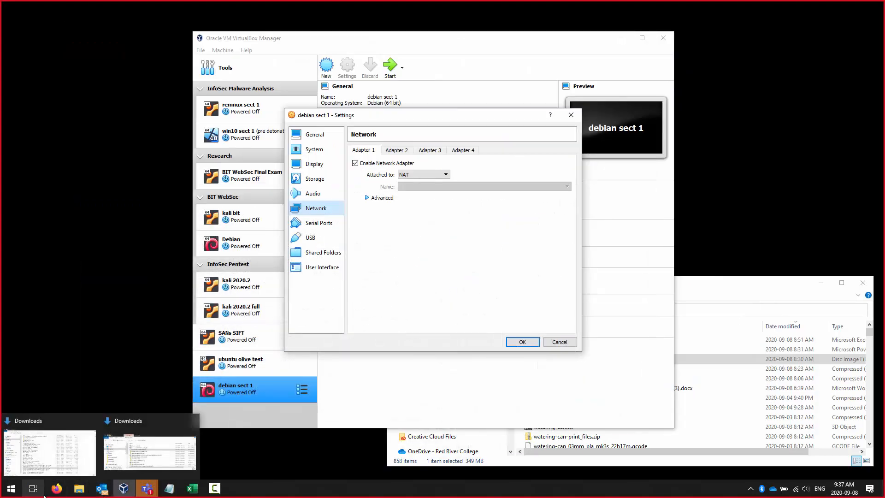
pyautogui.moveTo(56, 490)
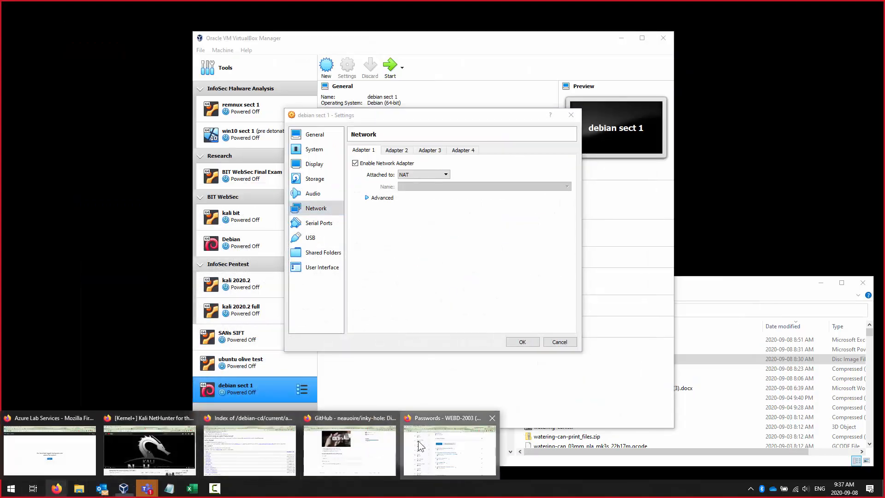
pyautogui.click(390, 447)
pyautogui.moveTo(884, 461); pyautogui.dragTo(607, 2)
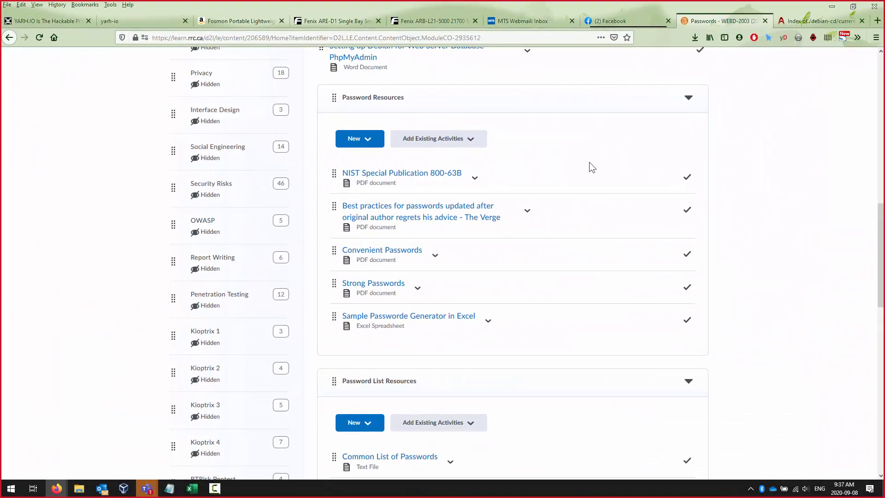
# - Download 'Installing Debian in VirtualBox' from the Passwords module and open it in Word
pyautogui.scroll(15, 587, 170)
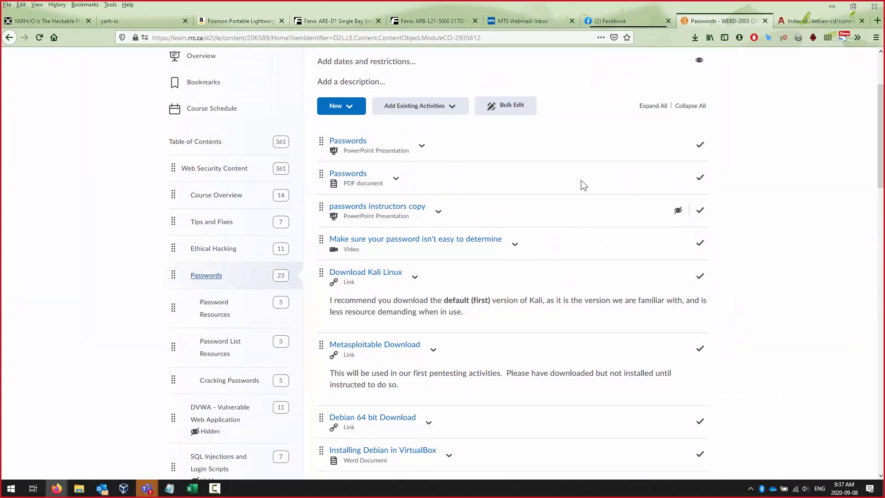
pyautogui.scroll(-3, 580, 173)
pyautogui.scroll(-1, 582, 172)
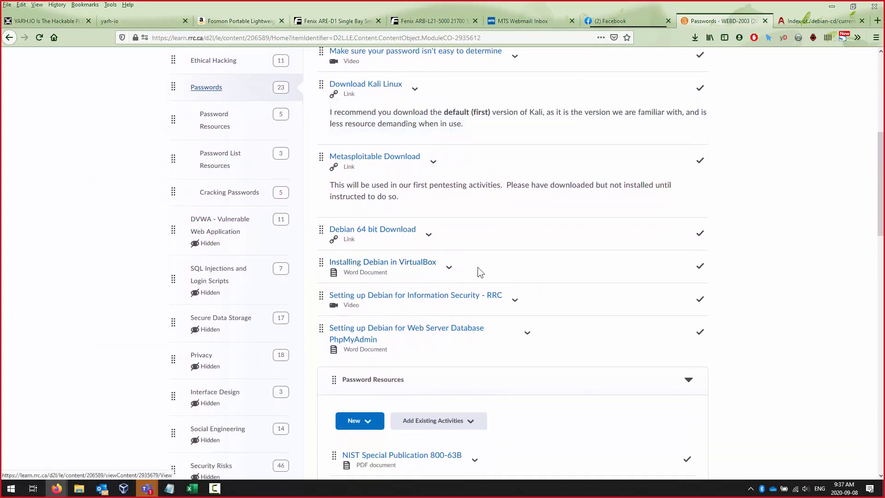
pyautogui.click(449, 267)
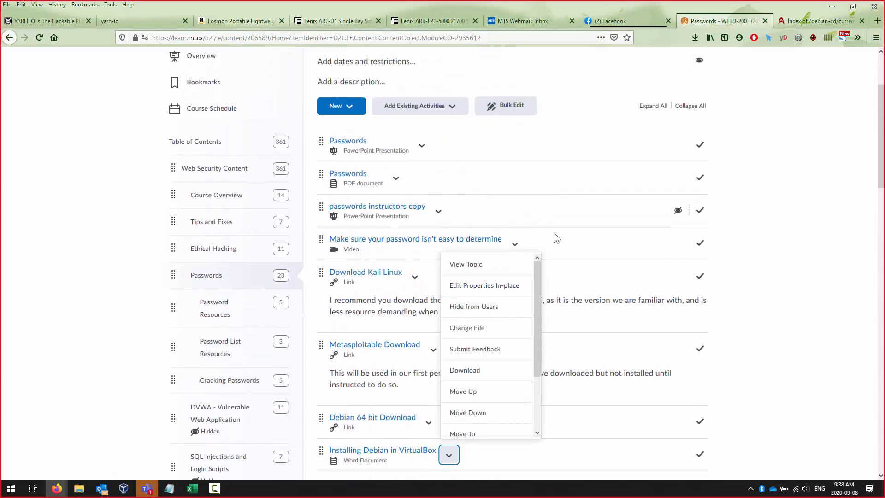
pyautogui.scroll(-3, 553, 237)
pyautogui.click(483, 231)
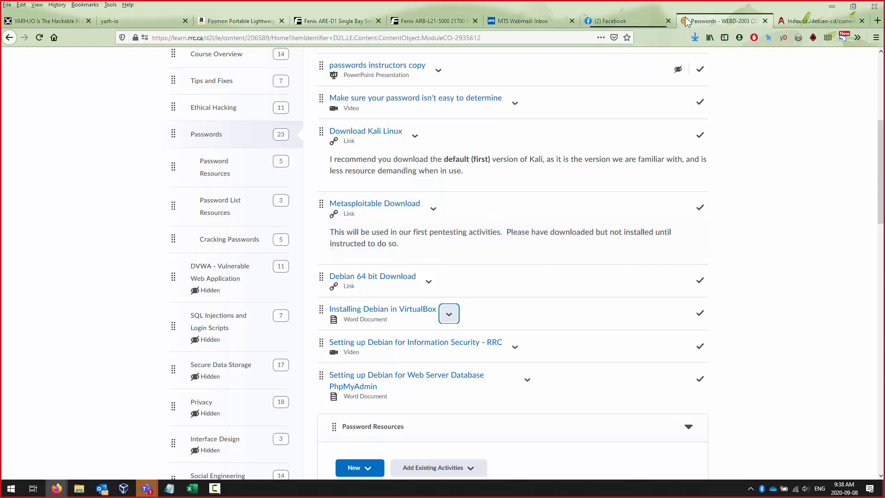
pyautogui.click(695, 37)
pyautogui.click(615, 60)
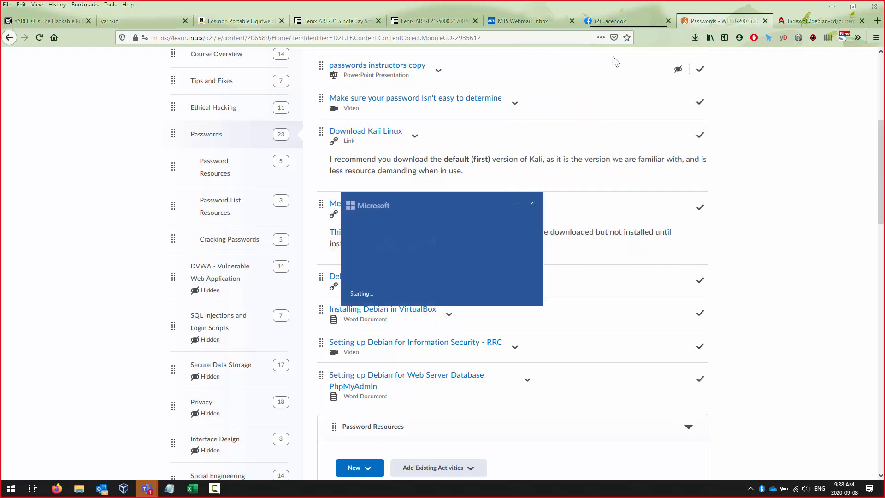
# - Scroll the guide to its Software selection screenshot, then close Word
pyautogui.scroll(-15, 562, 181)
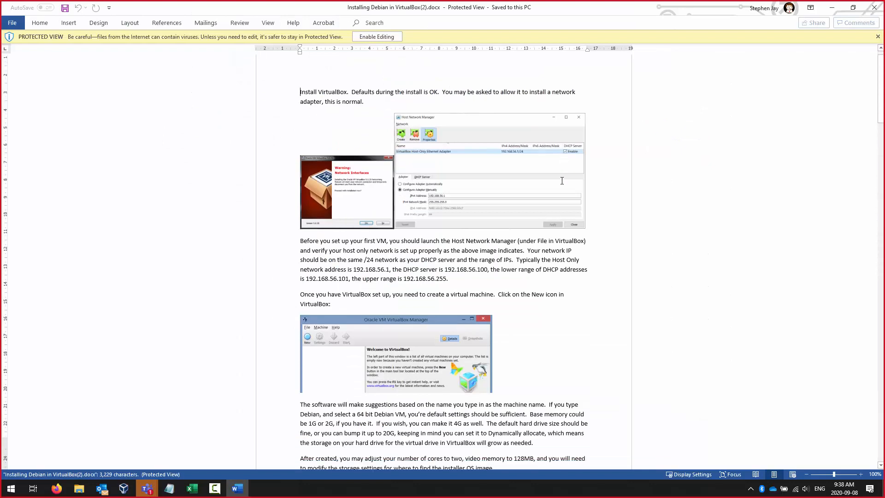
pyautogui.scroll(-15, 562, 181)
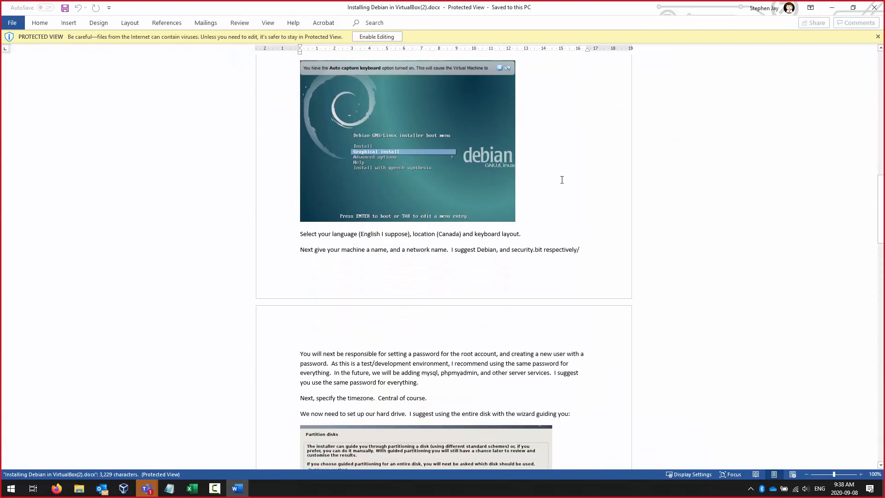
pyautogui.scroll(-15, 579, 218)
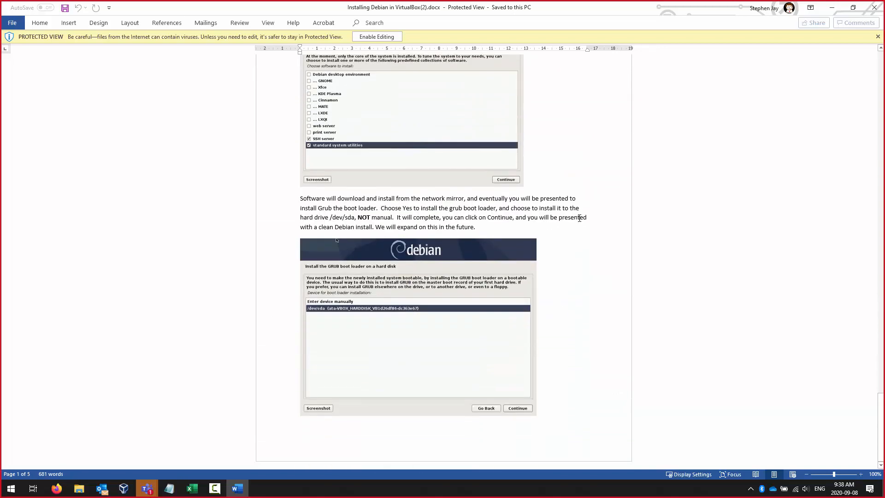
pyautogui.scroll(2, 720, 103)
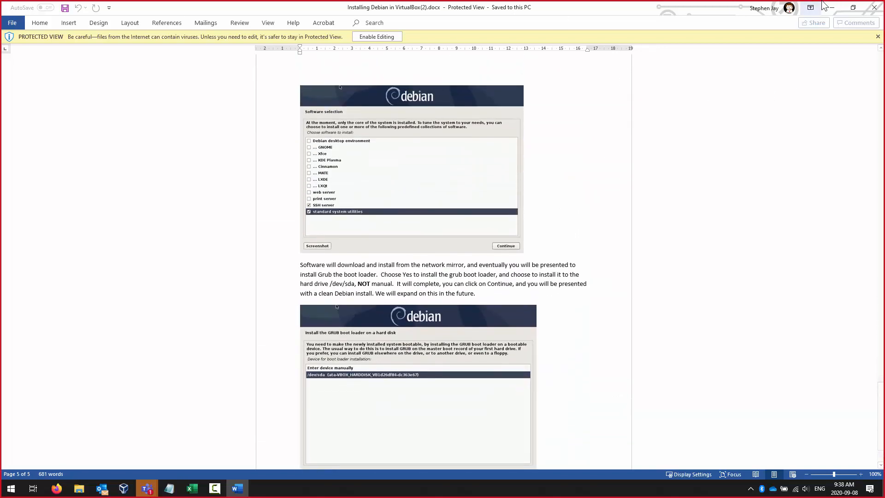
pyautogui.click(875, 8)
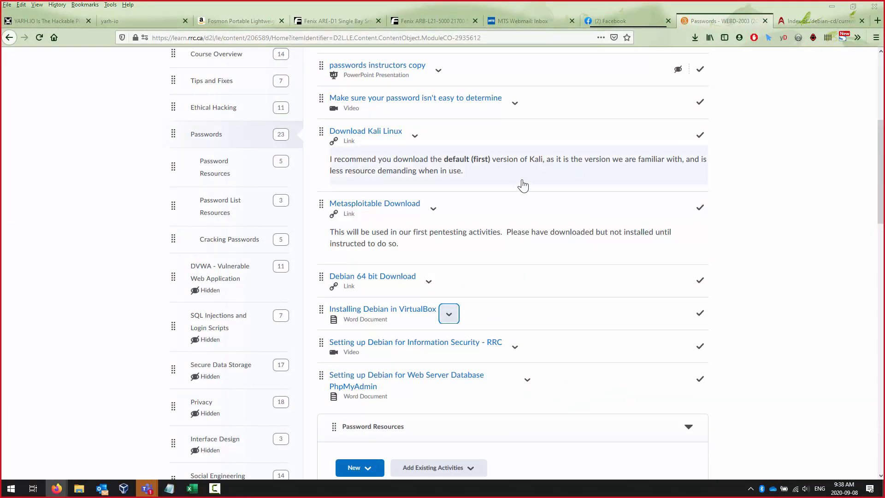
pyautogui.scroll(-2, 522, 185)
pyautogui.scroll(-1, 524, 185)
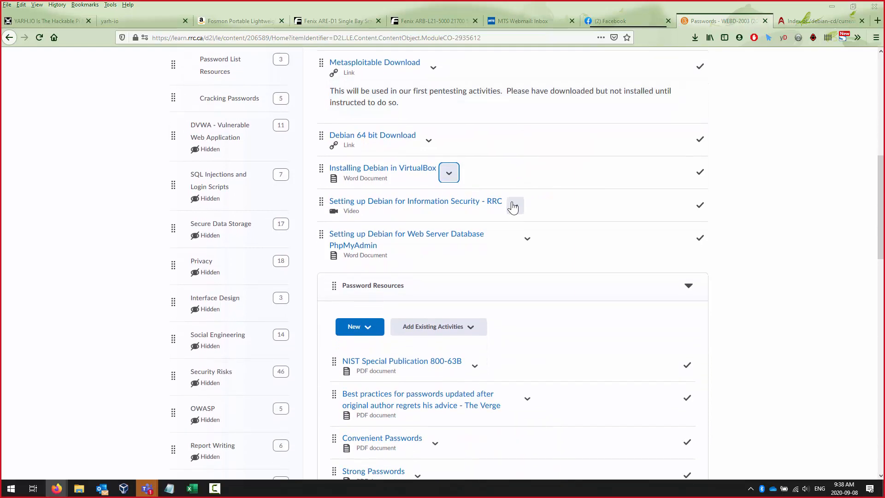
pyautogui.scroll(-4, 534, 184)
# - Open and close the PhpMyAdmin setup document's actions menu without downloading it
pyautogui.scroll(-3, 537, 182)
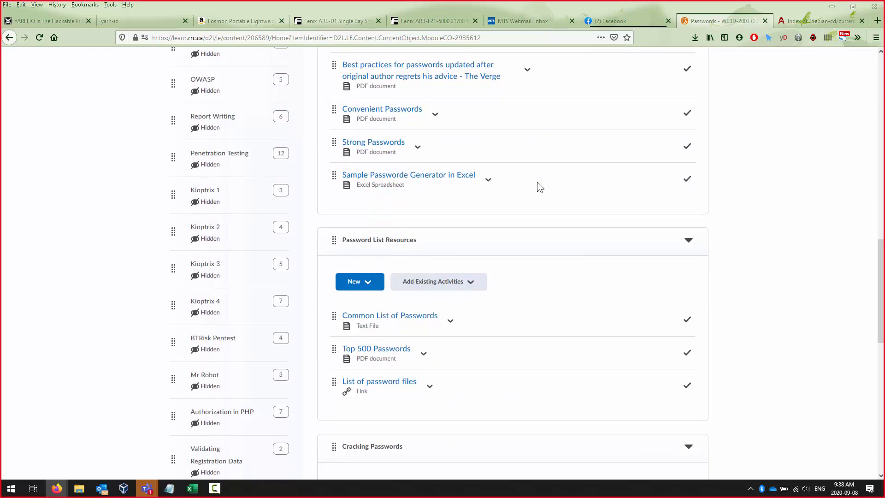
pyautogui.scroll(6, 538, 181)
pyautogui.click(526, 198)
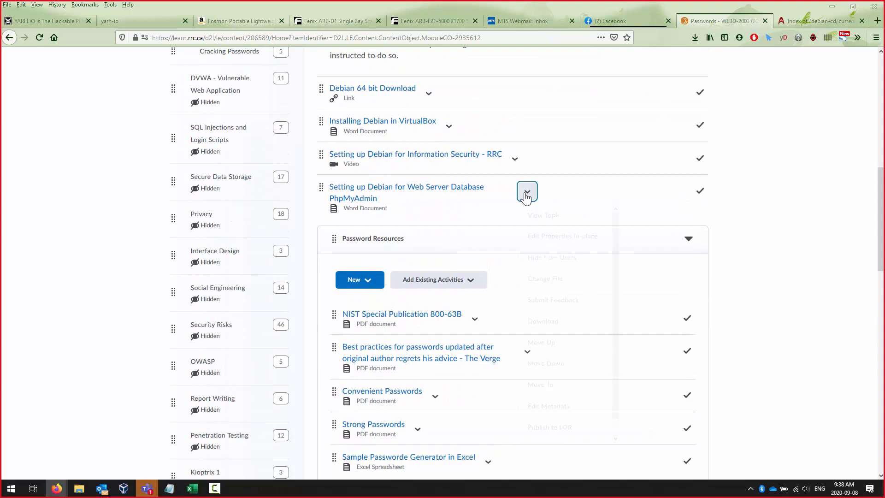
pyautogui.click(554, 323)
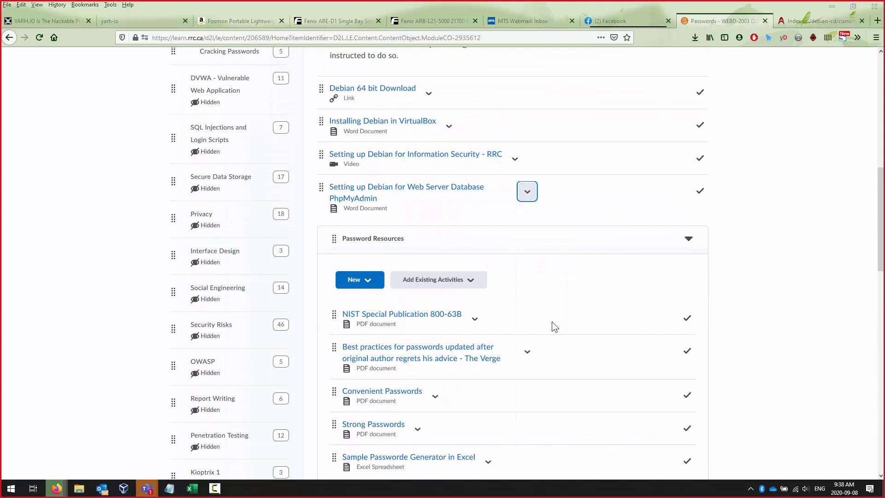
pyautogui.click(696, 38)
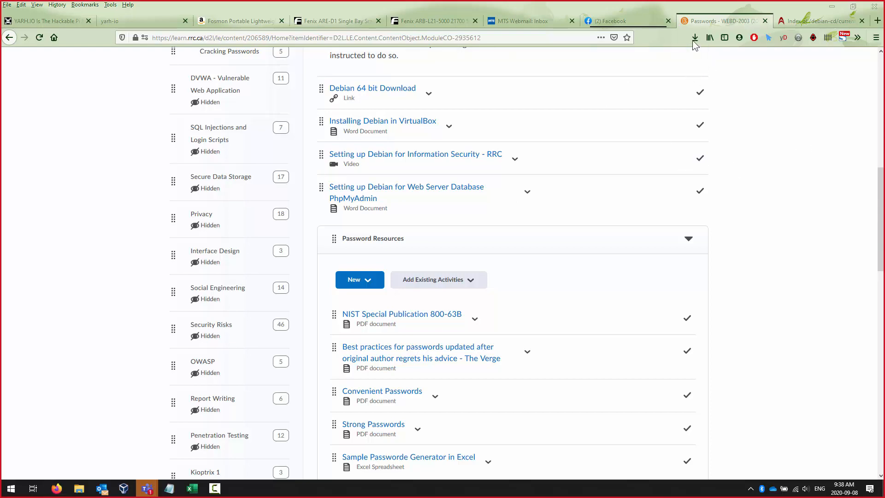
# - Go to the DVWA - Vulnerable Web Application module and download the 'Deploying Web Application to Debian' PDF
pyautogui.scroll(-6, 622, 261)
pyautogui.scroll(-8, 624, 245)
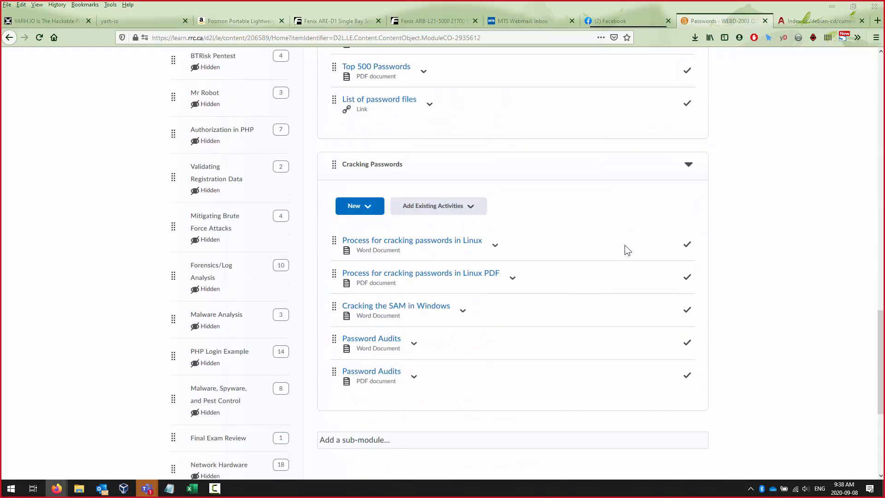
pyautogui.scroll(4, 626, 241)
pyautogui.scroll(9, 626, 240)
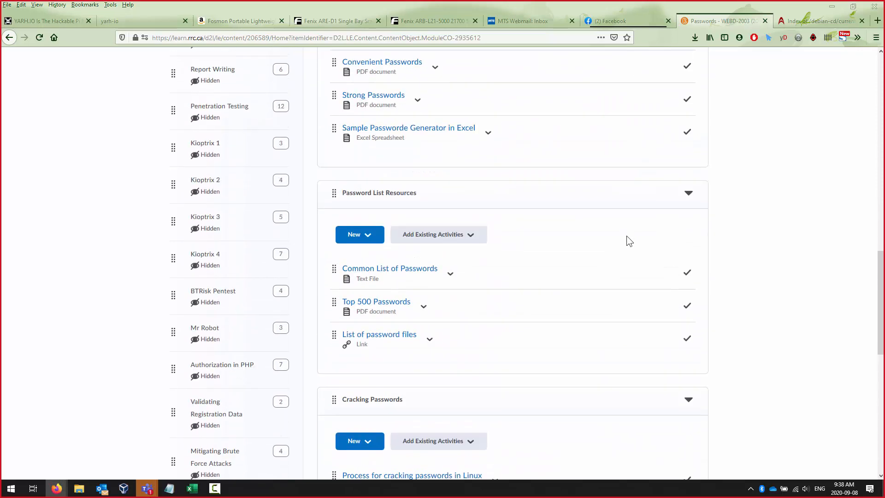
pyautogui.scroll(5, 627, 236)
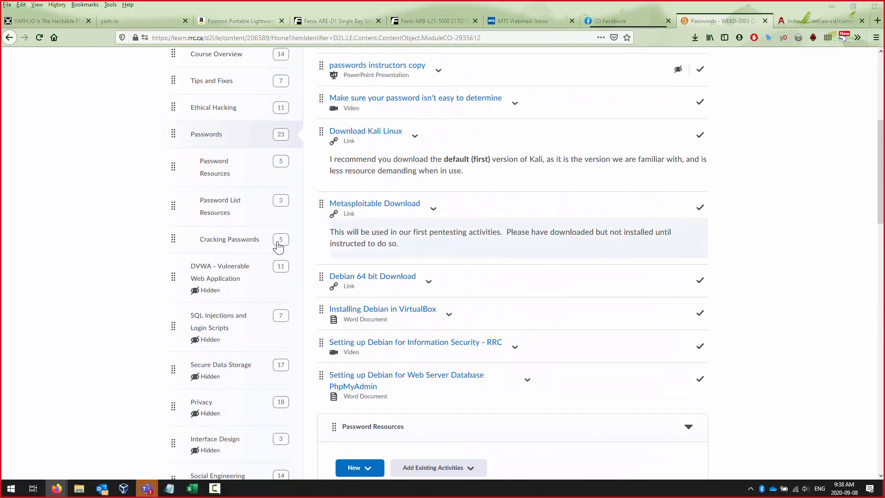
pyautogui.click(217, 272)
pyautogui.scroll(4, 650, 196)
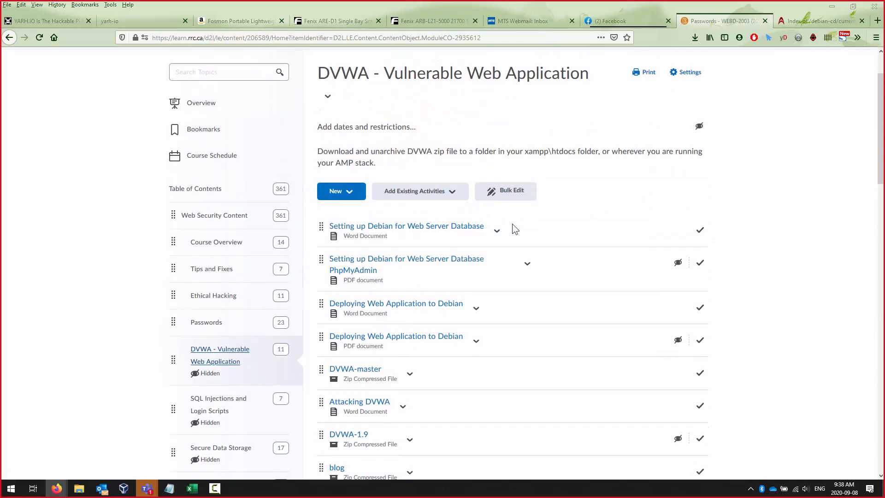
pyautogui.scroll(-2, 567, 216)
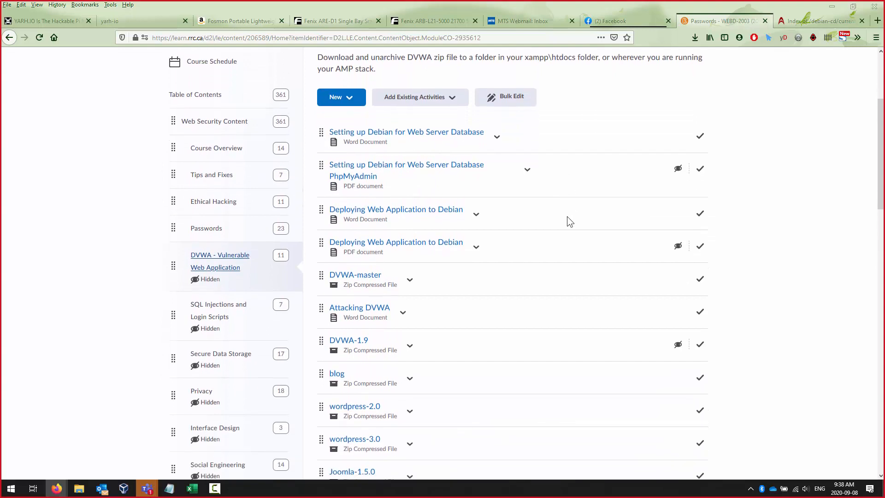
pyautogui.scroll(-1, 567, 217)
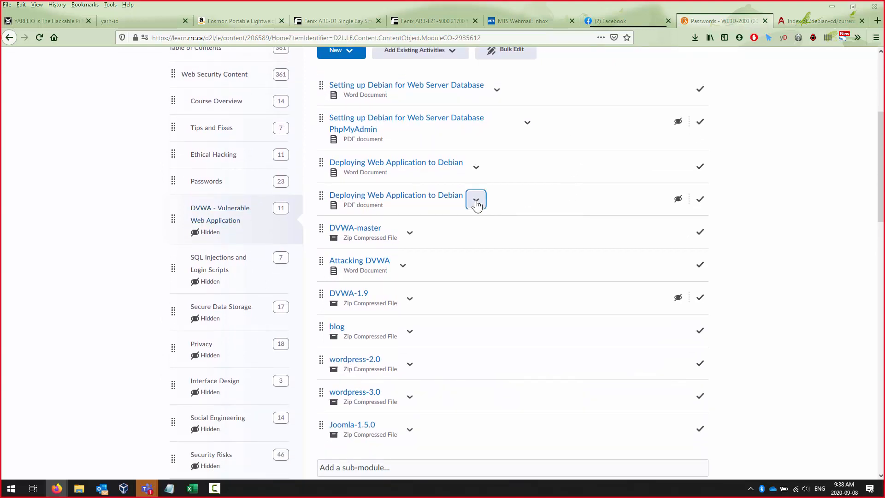
pyautogui.click(477, 200)
pyautogui.click(502, 329)
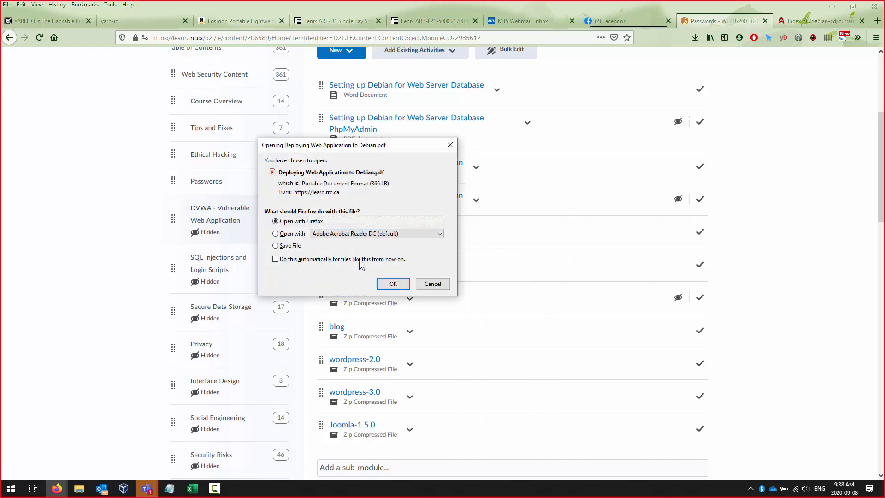
# - Open 'Deploying Web Application to Debian.pdf' in Firefox and read to the VBox share mount page
pyautogui.click(396, 283)
pyautogui.scroll(-20, 397, 268)
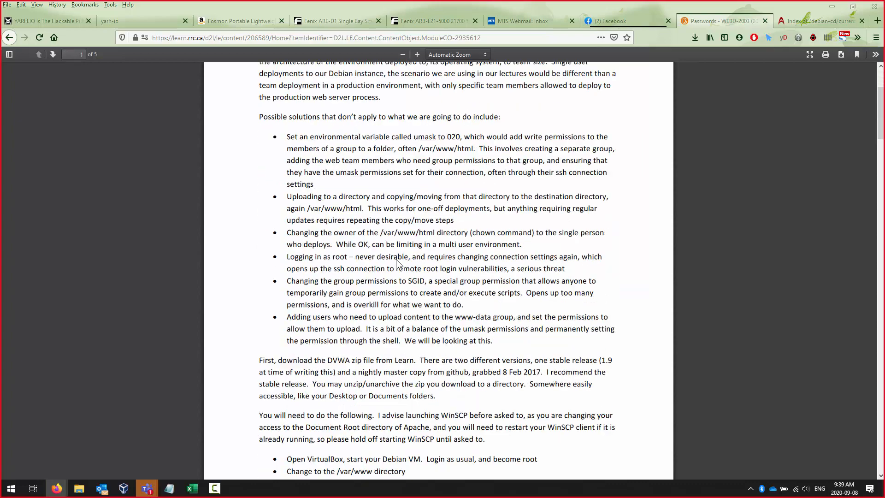
pyautogui.scroll(-20, 397, 264)
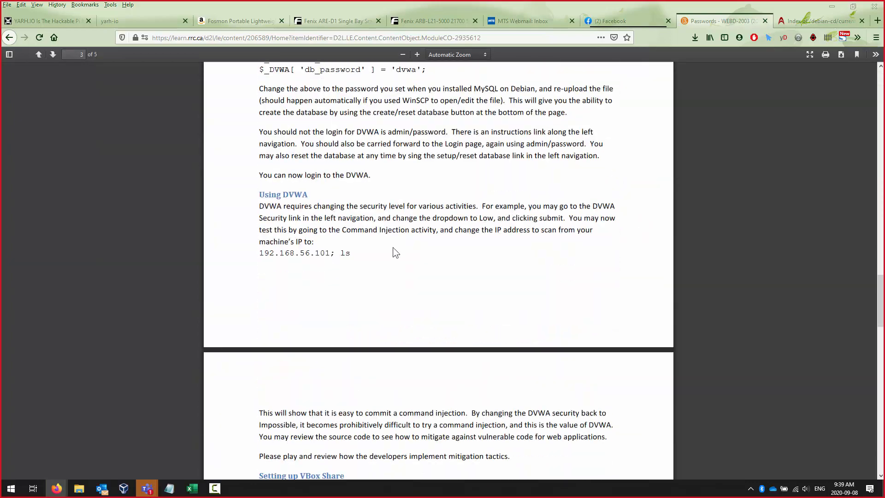
pyautogui.scroll(-1, 386, 233)
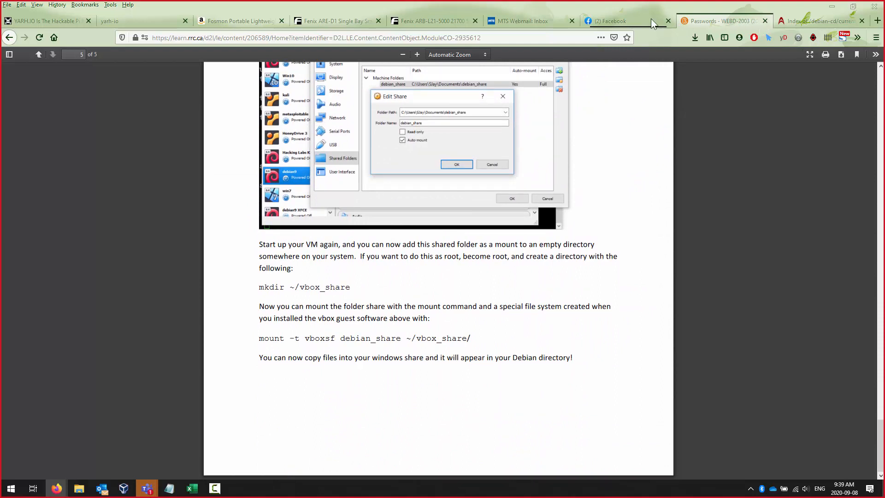
pyautogui.click(834, 4)
pyautogui.click(835, 4)
# - Return to VirtualBox and compare Adapter 1's NAT settings with the disabled Adapter 2
pyautogui.hotkey('alt', 'Tab')
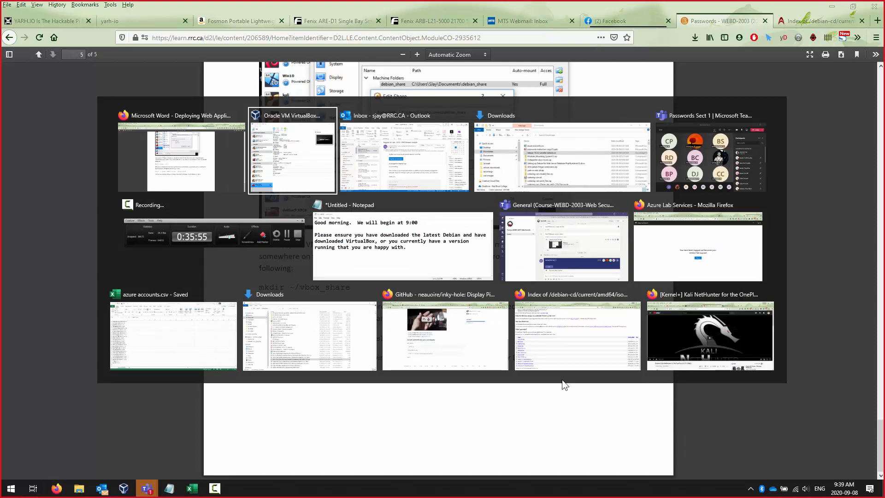
pyautogui.hotkey('alt', 'Tab')
pyautogui.hotkey('alt', 'shift', 'Tab')
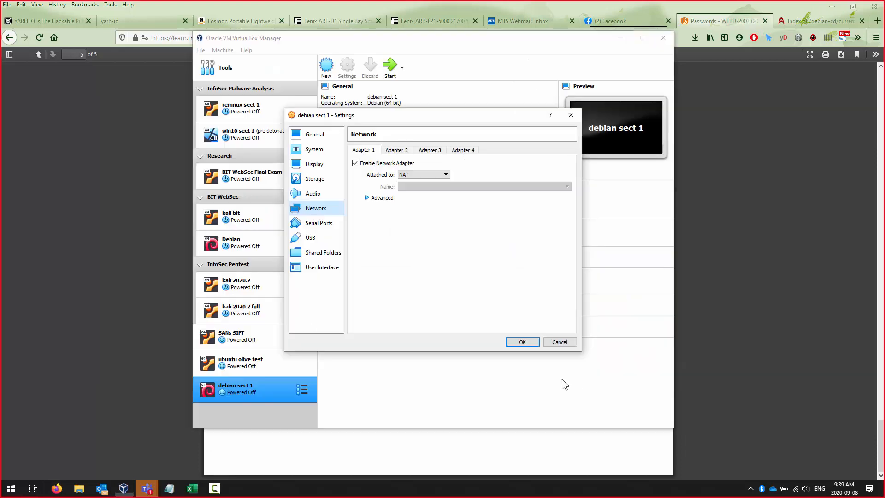
pyautogui.click(396, 152)
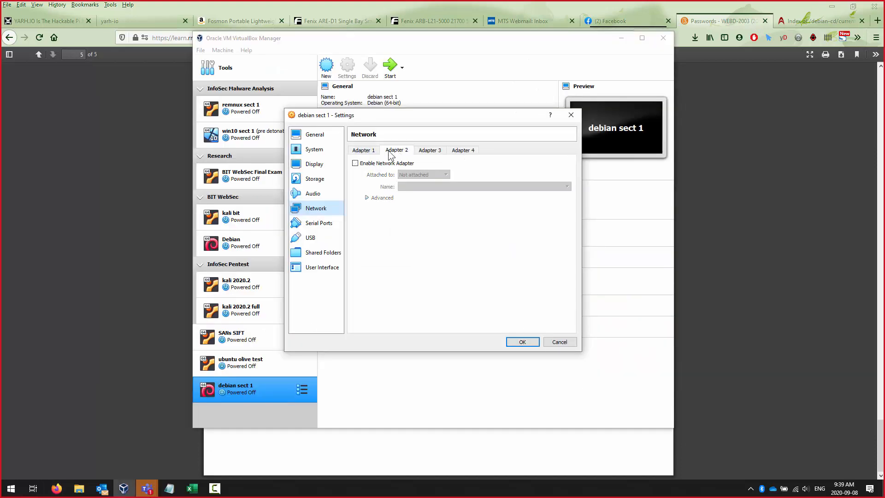
pyautogui.click(364, 151)
pyautogui.click(391, 152)
pyautogui.click(375, 152)
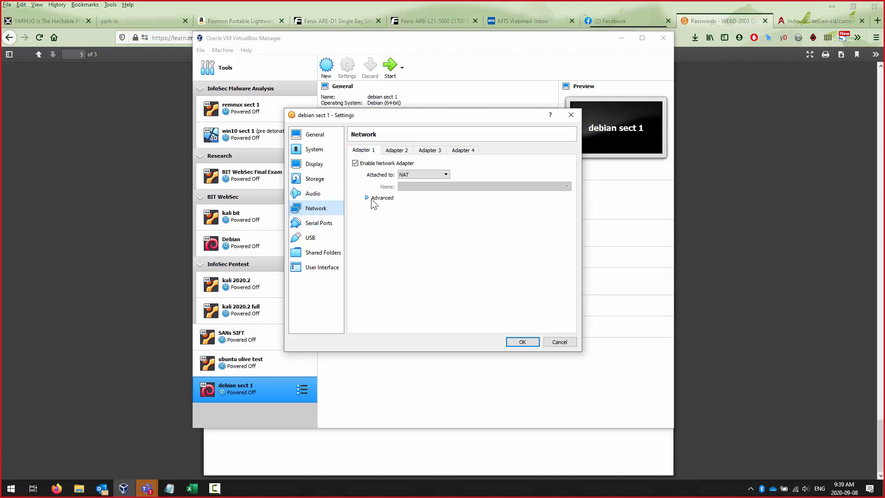
pyautogui.click(398, 150)
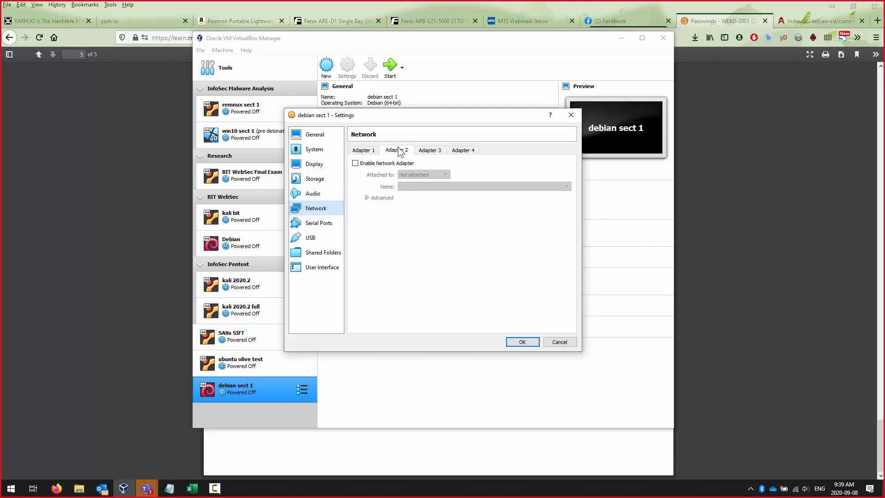
pyautogui.click(374, 152)
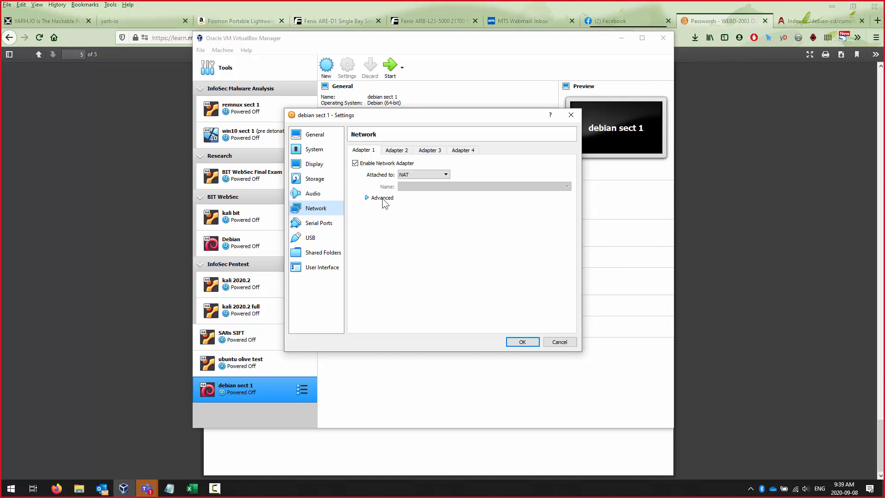
pyautogui.click(397, 150)
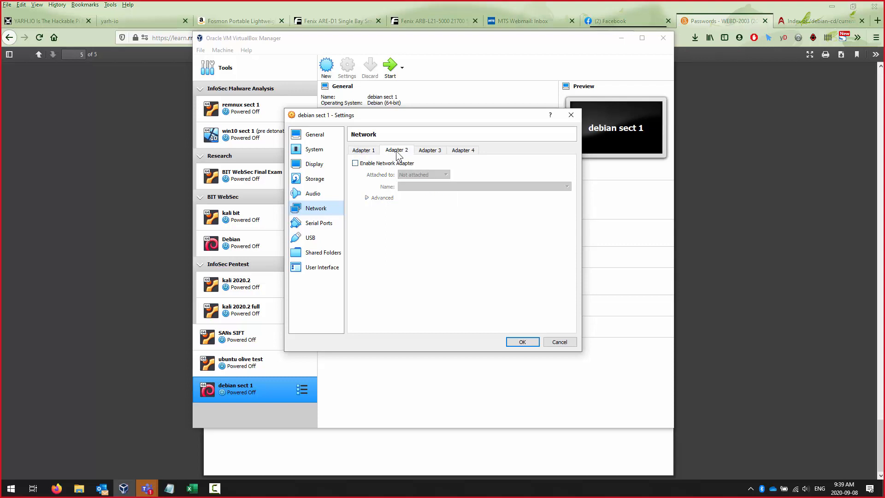
# - Enable Adapter 2 as Host-only Adapter on VirtualBox Host-Only Ethernet Adapter and expand Advanced
pyautogui.click(377, 165)
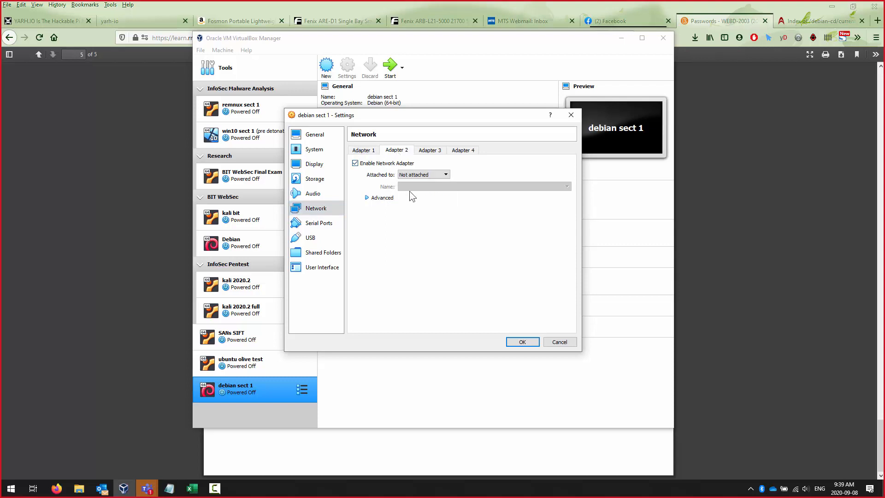
pyautogui.click(428, 175)
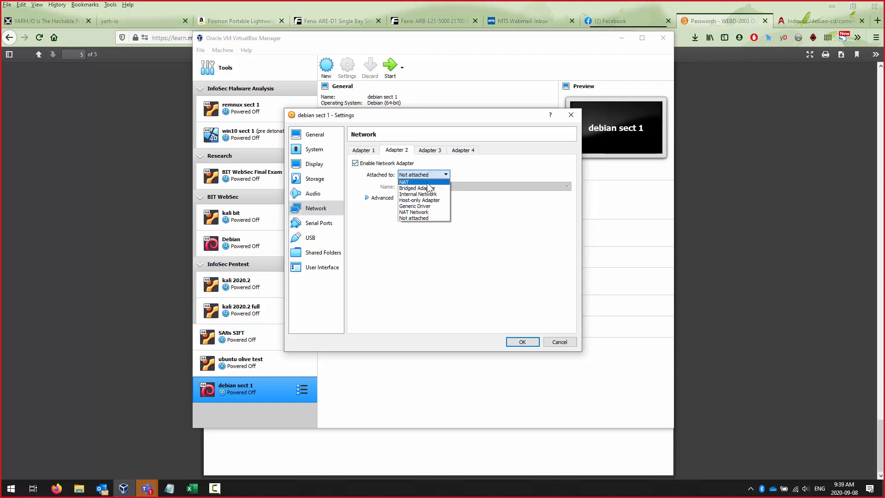
pyautogui.click(426, 200)
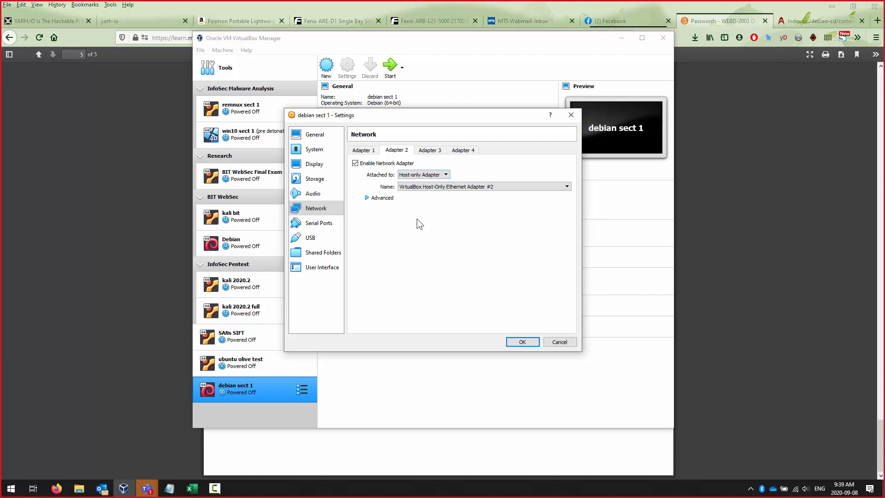
pyautogui.click(482, 189)
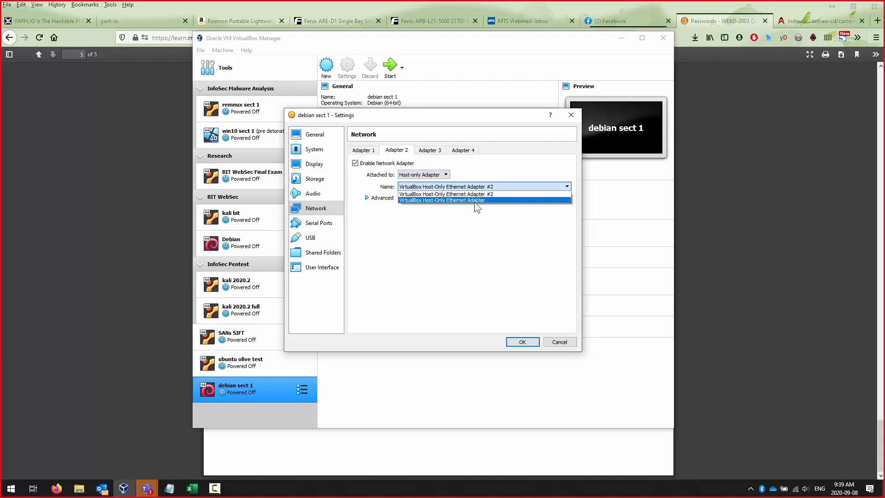
pyautogui.click(474, 202)
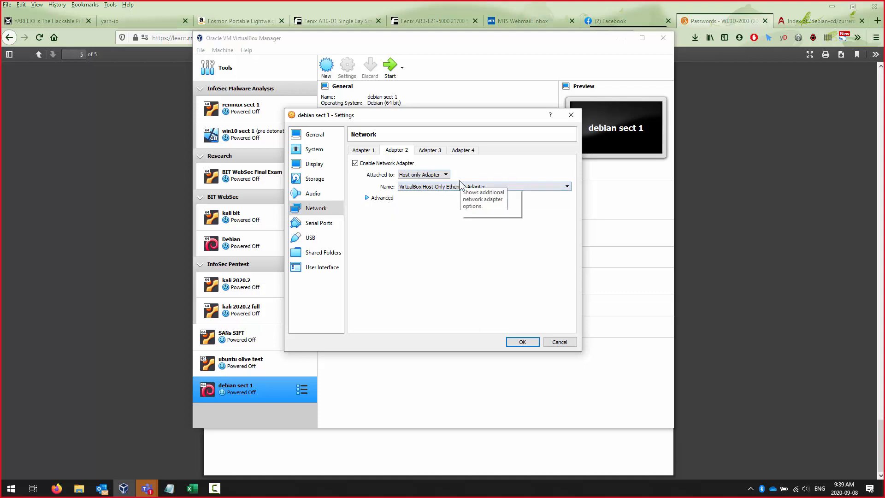
pyautogui.click(382, 197)
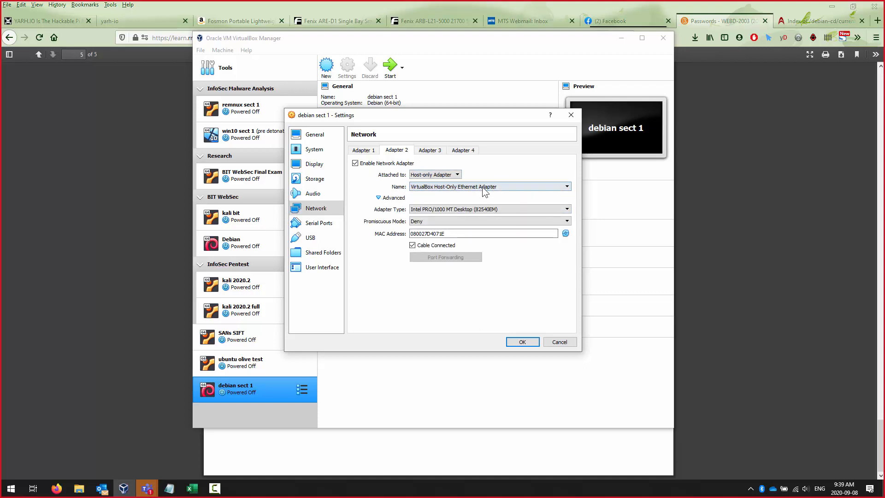
pyautogui.click(364, 151)
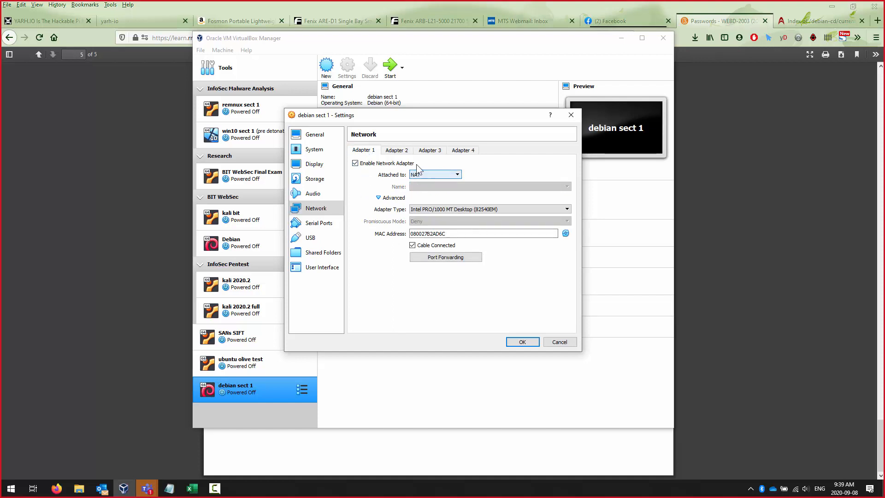
pyautogui.click(396, 151)
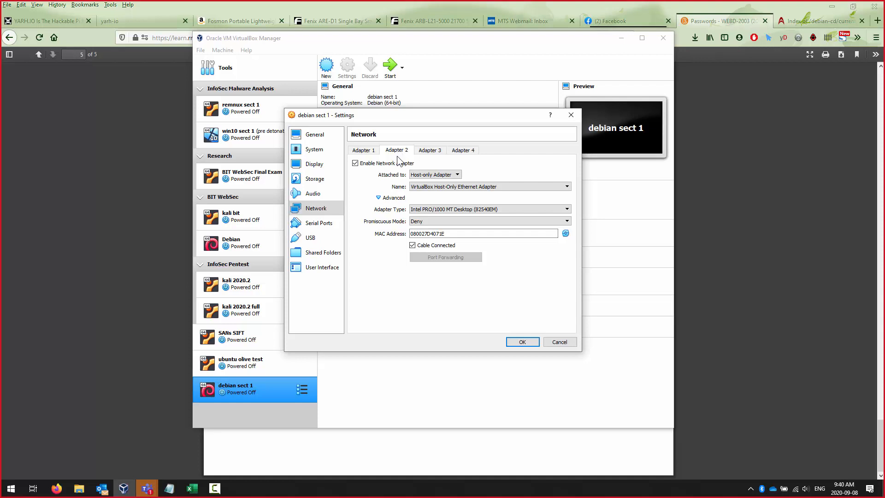
pyautogui.click(372, 152)
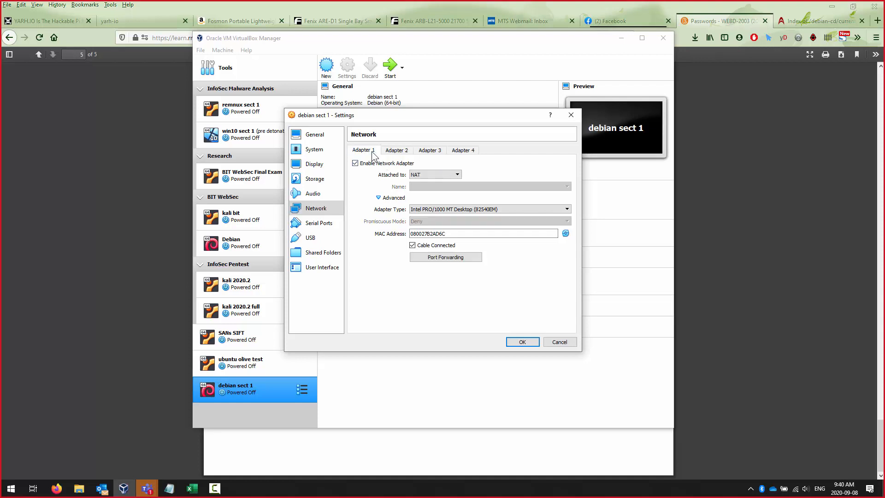
pyautogui.click(398, 152)
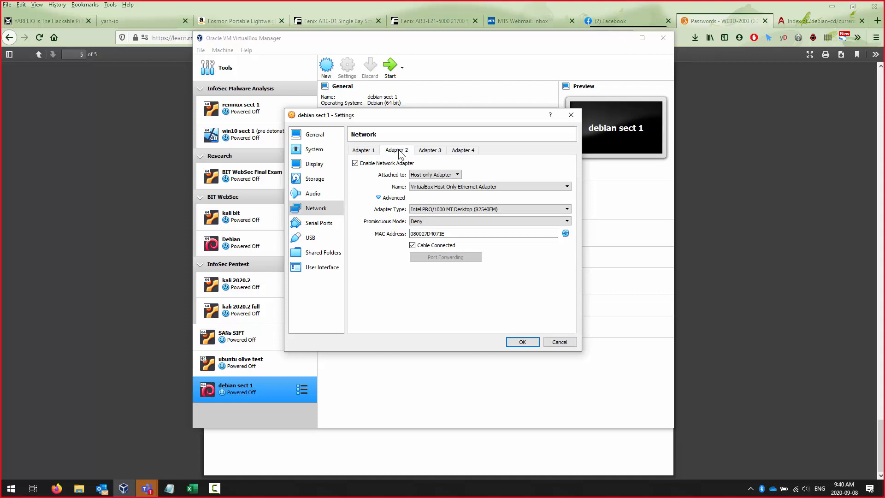
pyautogui.click(363, 151)
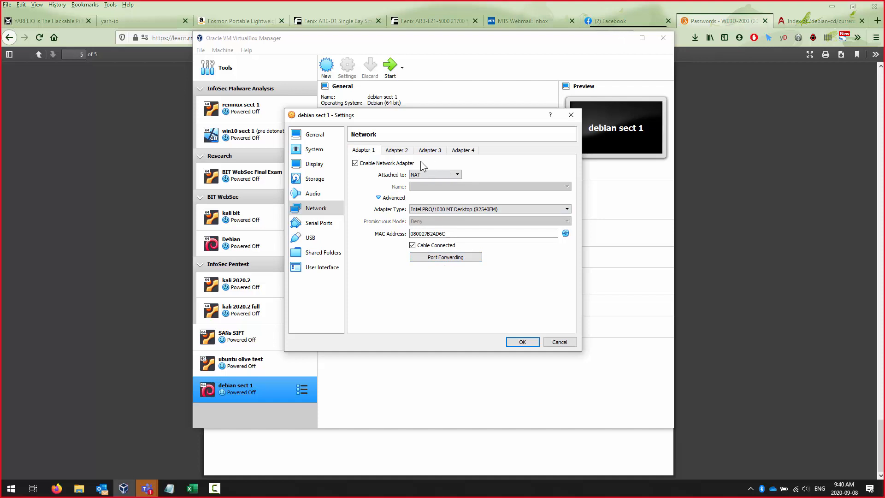
pyautogui.click(397, 151)
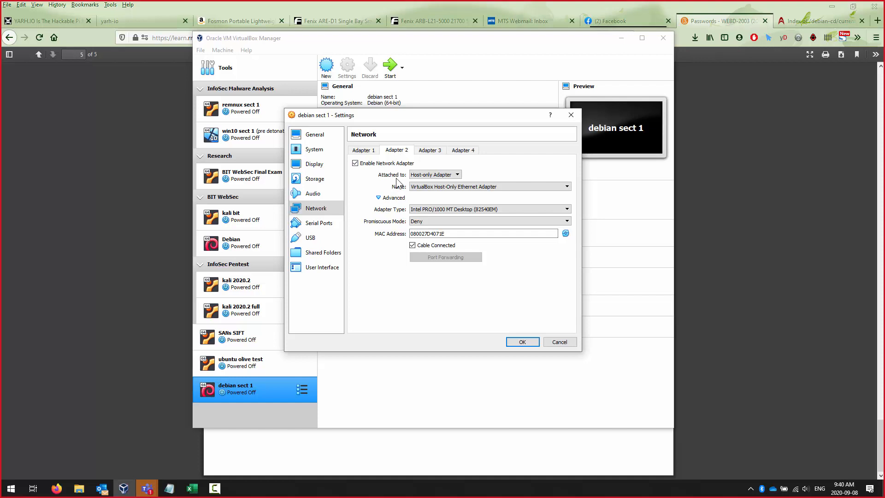
pyautogui.click(372, 152)
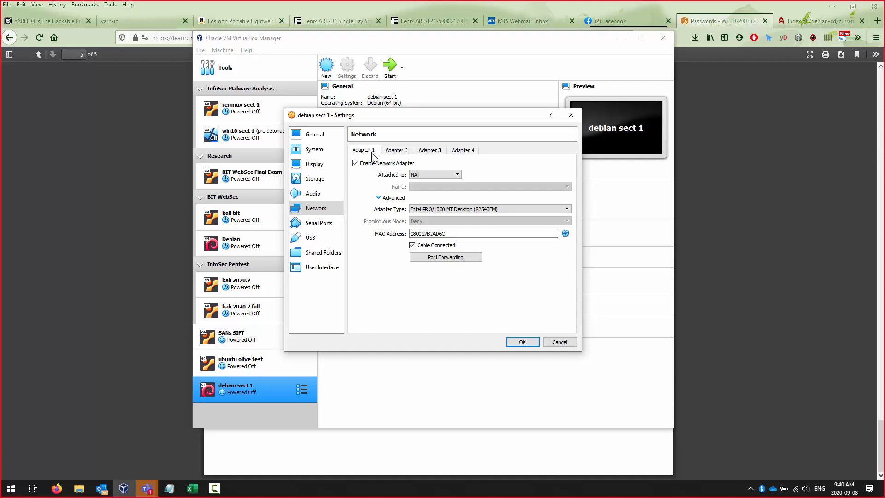
pyautogui.click(396, 150)
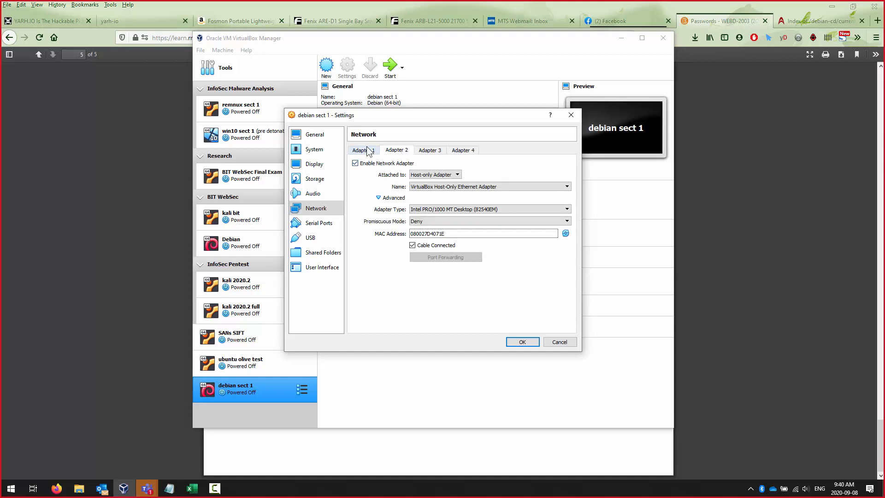
pyautogui.click(369, 151)
pyautogui.click(392, 151)
pyautogui.click(456, 175)
pyautogui.click(456, 175)
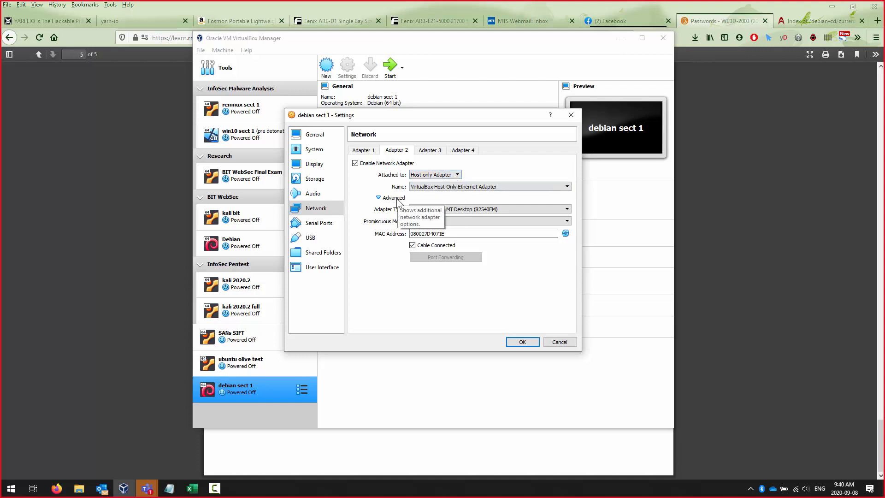
# - Set Adapter 2's Promiscuous Mode to Allow All and save the settings with OK
pyautogui.click(464, 223)
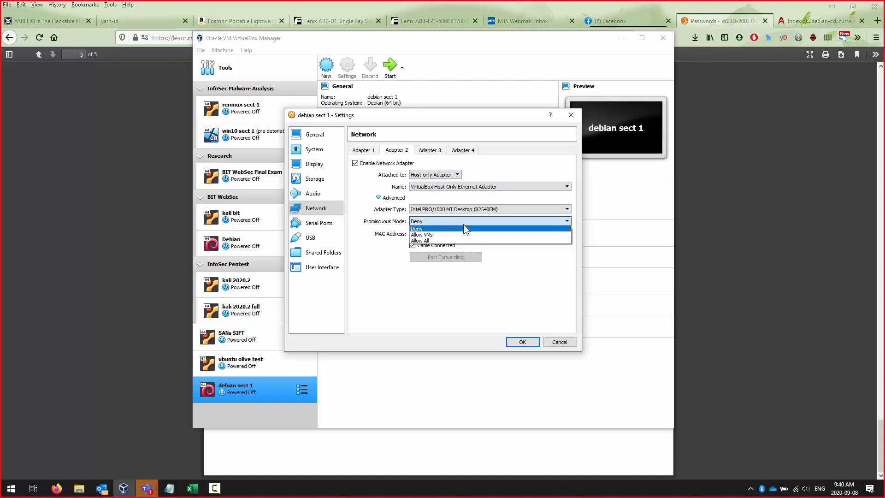
pyautogui.click(445, 241)
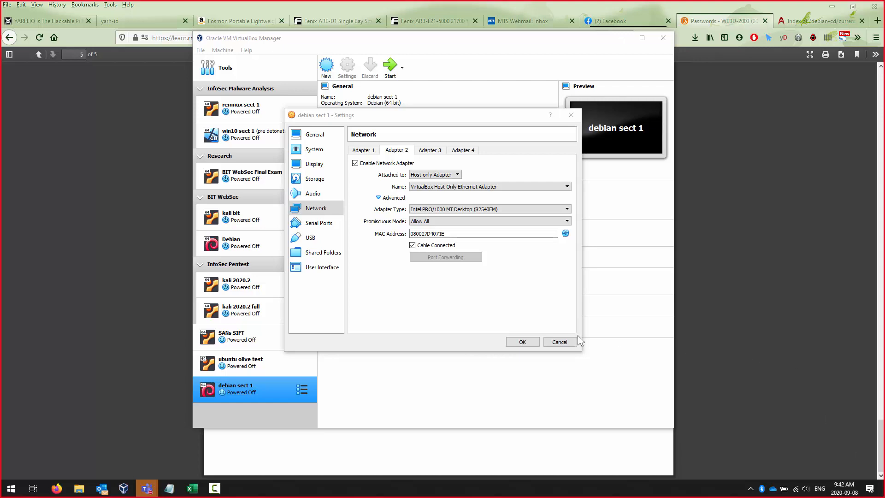
pyautogui.click(524, 342)
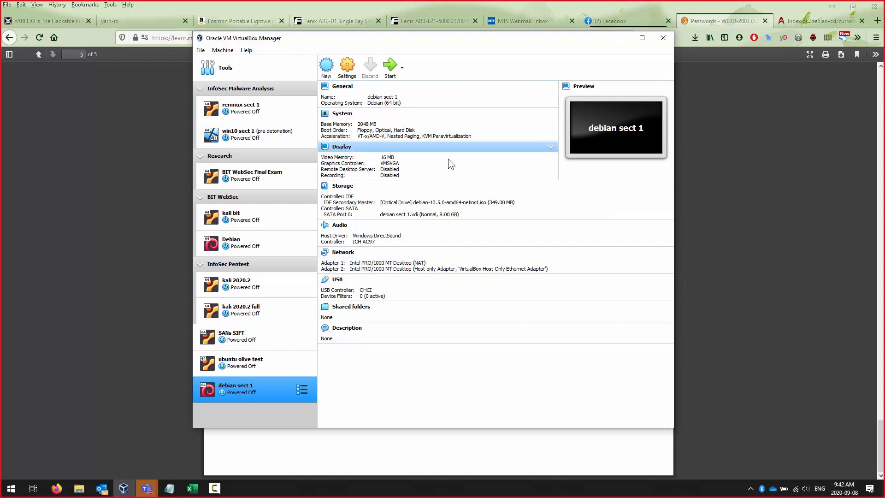
# - Start debian sect 1 from kali-linux-2019.4-amd64.iso and highlight Graphical install in the boot menu
pyautogui.click(386, 69)
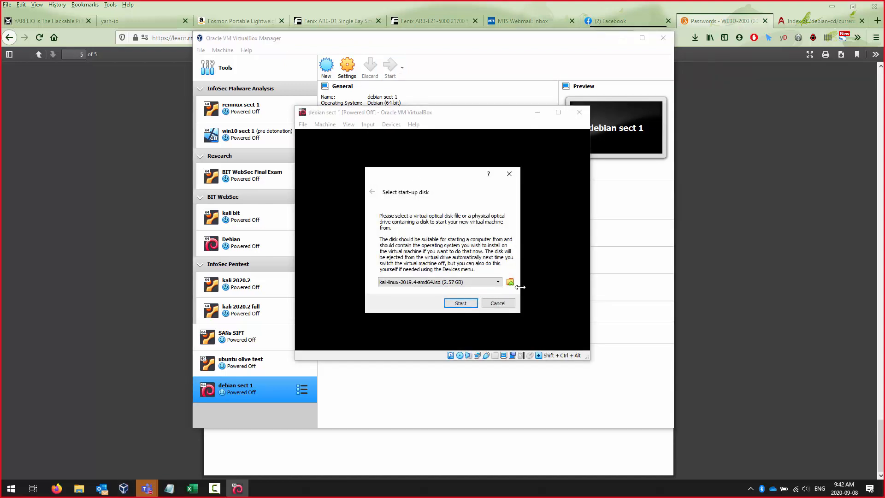
pyautogui.click(461, 303)
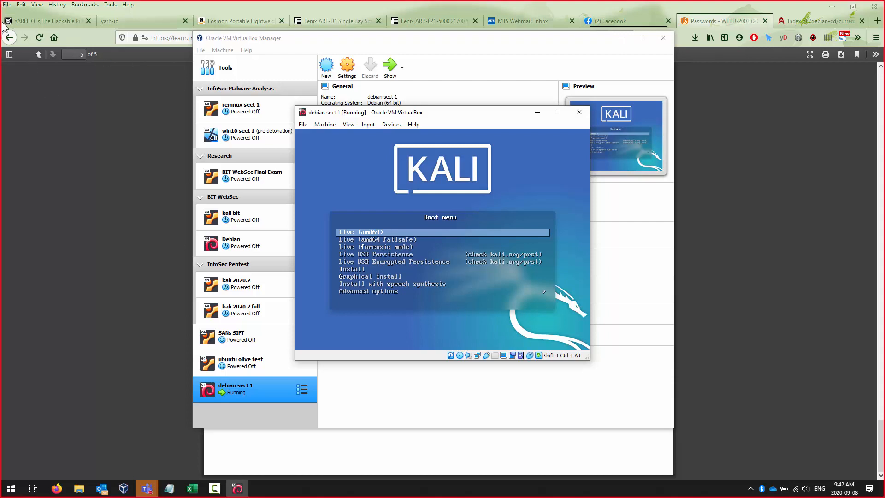
pyautogui.press('Down')
pyautogui.press('Down')
pyautogui.press('Down')
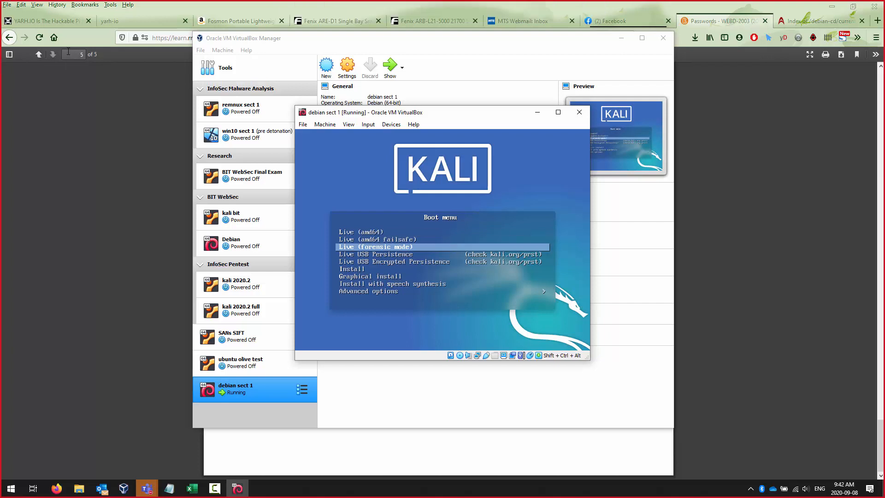
pyautogui.press('Down')
pyautogui.press('Down')
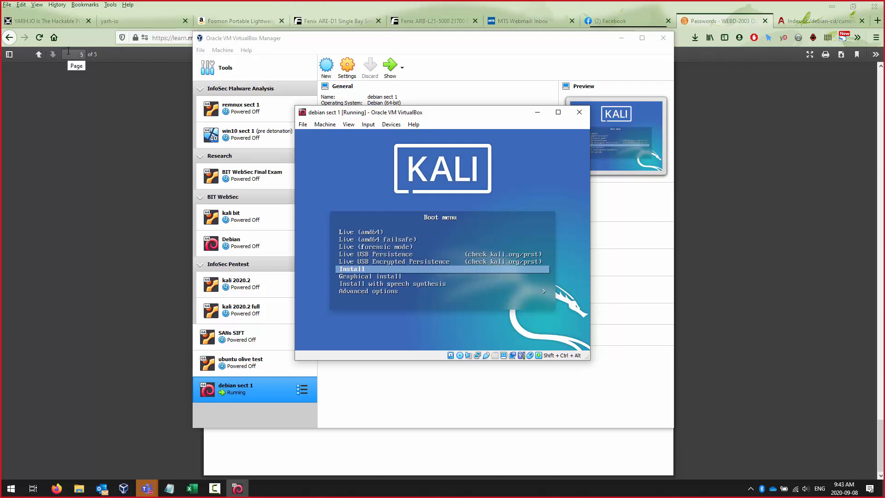
pyautogui.press('Down')
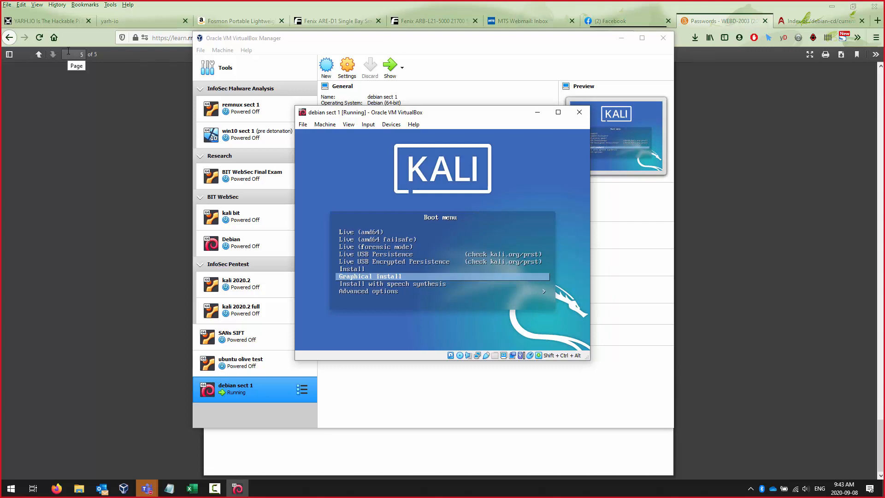
pyautogui.press('Up')
pyautogui.press('Down')
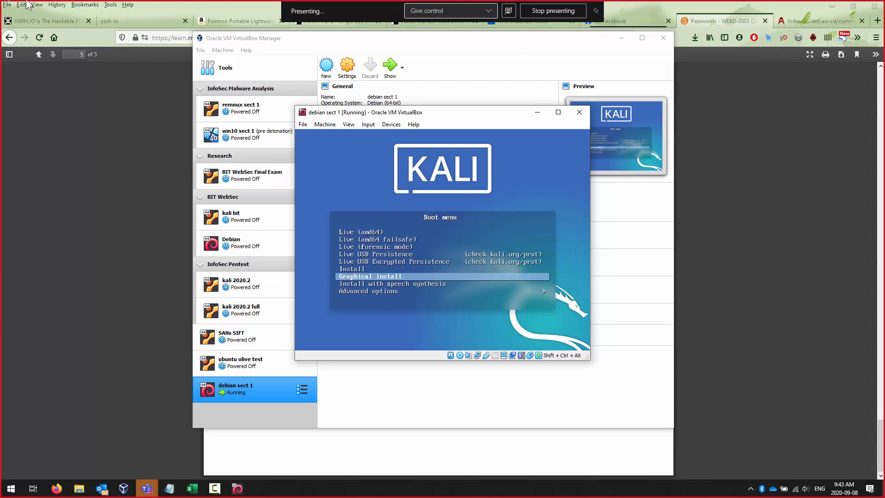
# - Close the running VM window and power the machine off
pyautogui.click(580, 114)
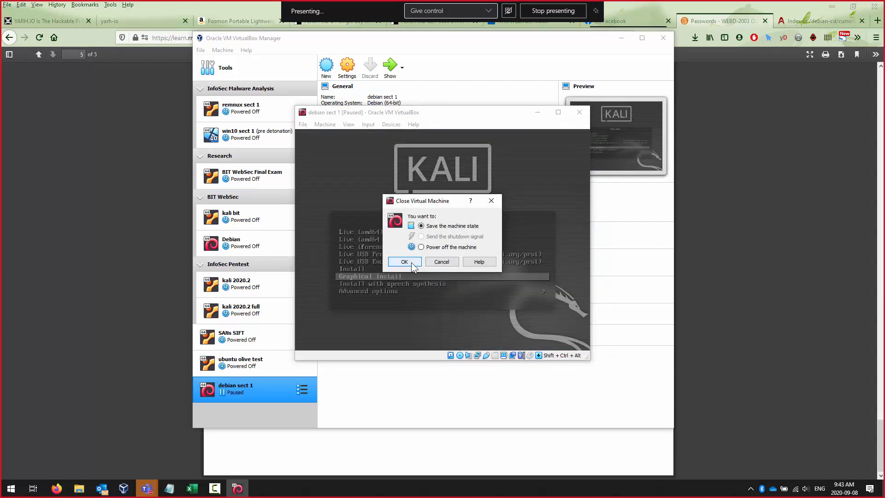
pyautogui.click(440, 247)
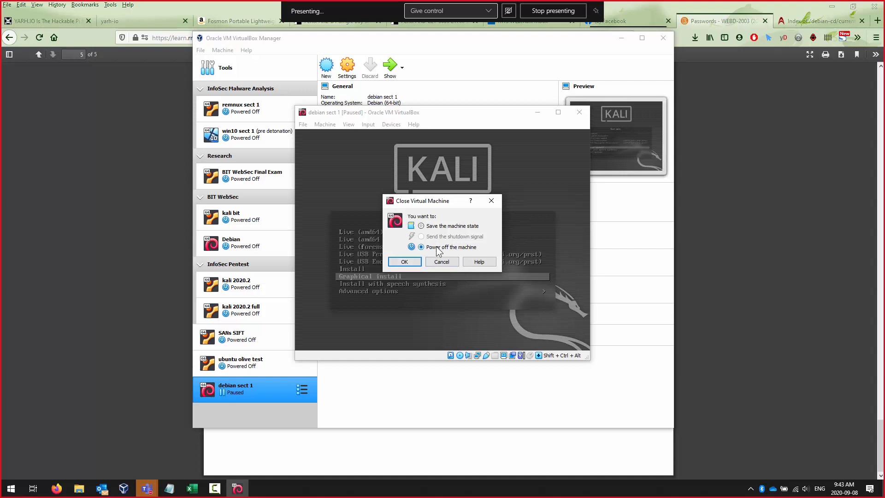
pyautogui.click(417, 265)
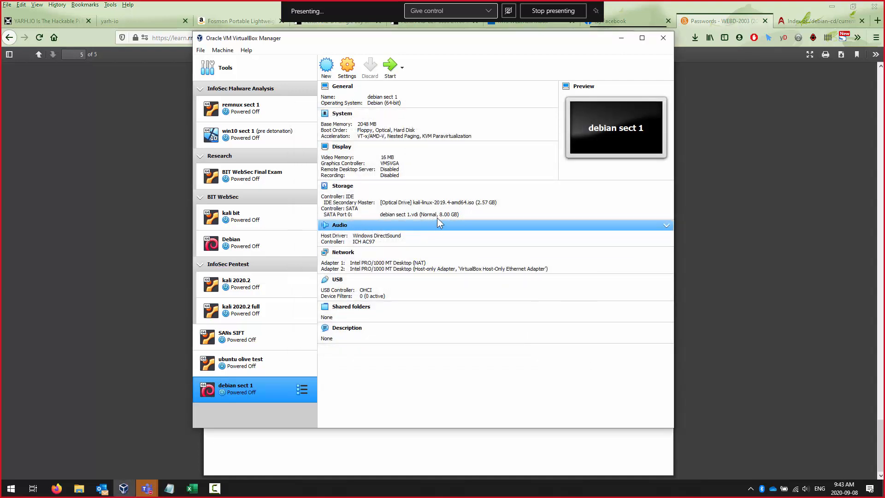
# - Load debian-10.5.0-amd64-netinst.iso into the VM's optical drive
pyautogui.click(442, 203)
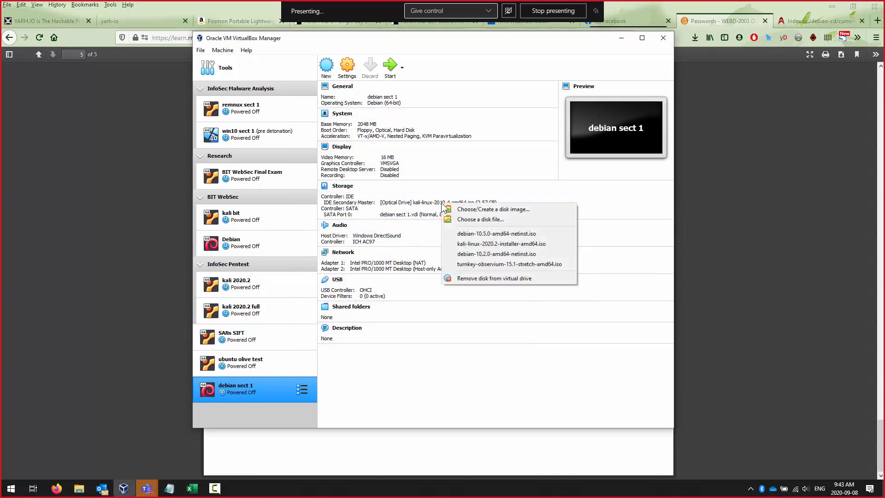
pyautogui.click(492, 233)
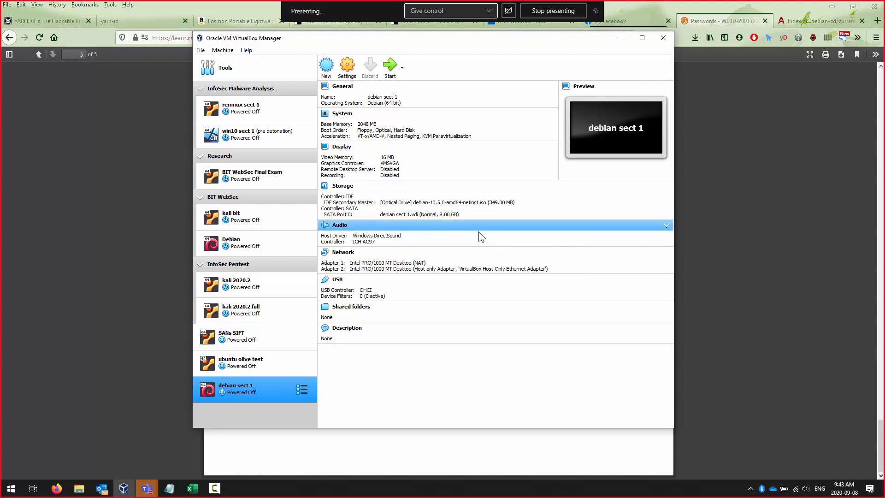
pyautogui.click(473, 203)
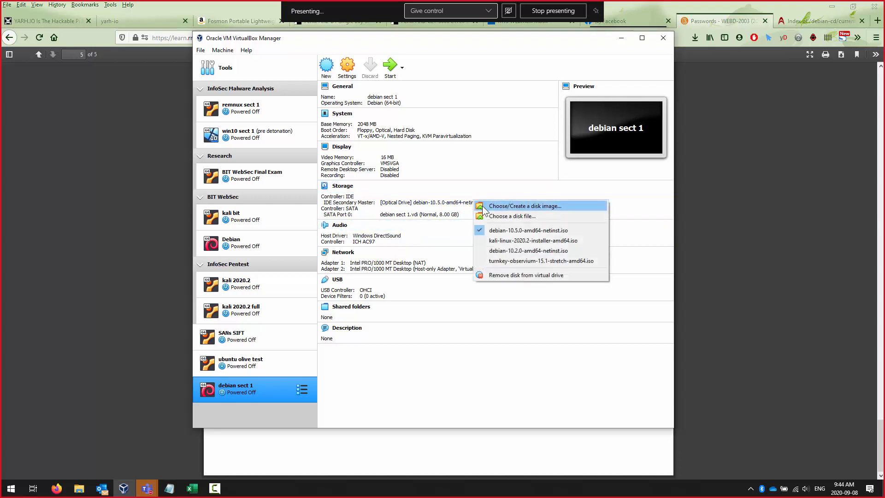
pyautogui.click(459, 208)
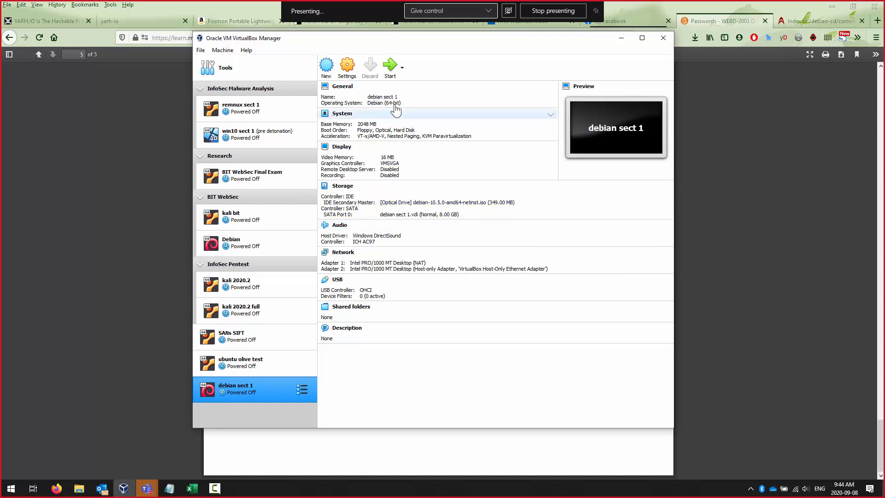
# - Start debian sect 1 and launch Graphical install from the Debian installer menu
pyautogui.click(391, 68)
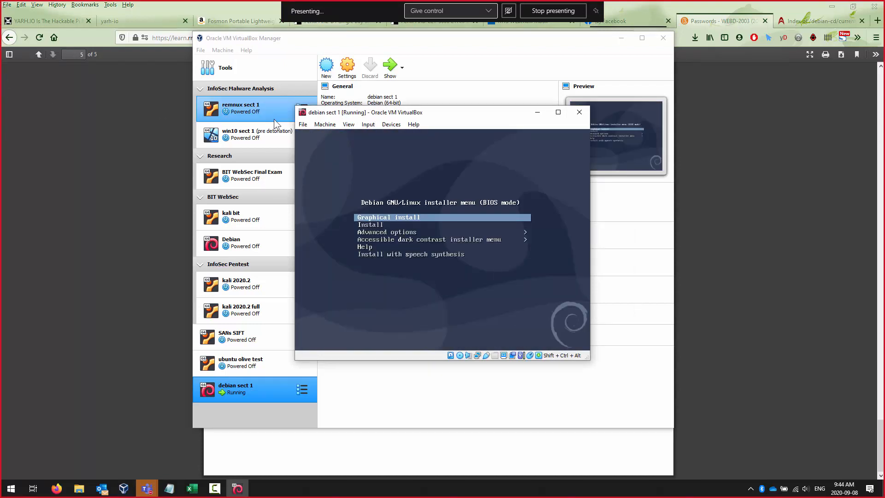
pyautogui.press('Down')
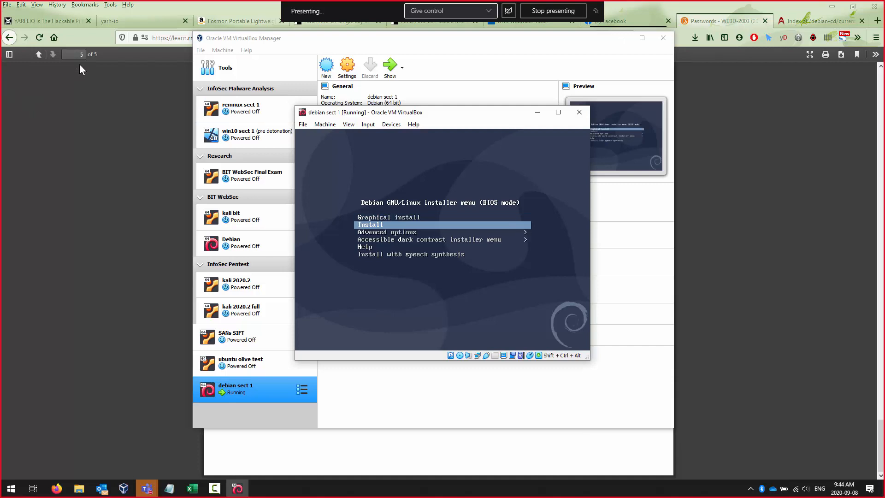
pyautogui.press('Up')
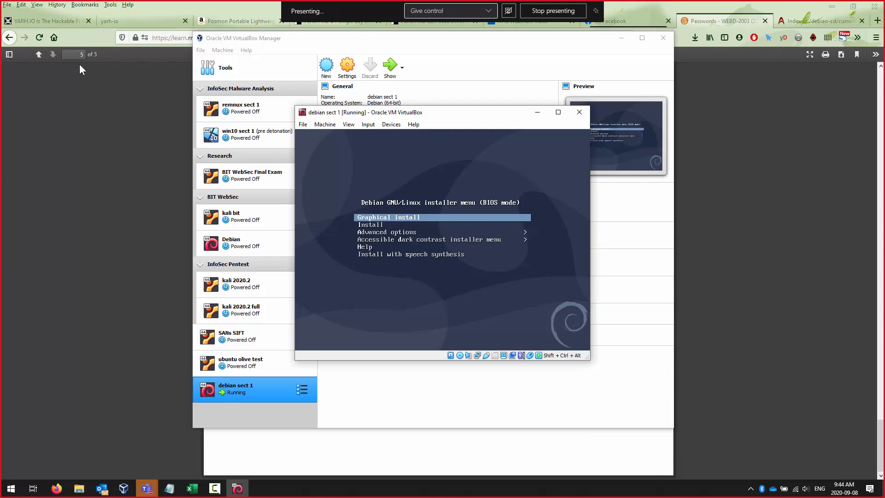
pyautogui.press('Return')
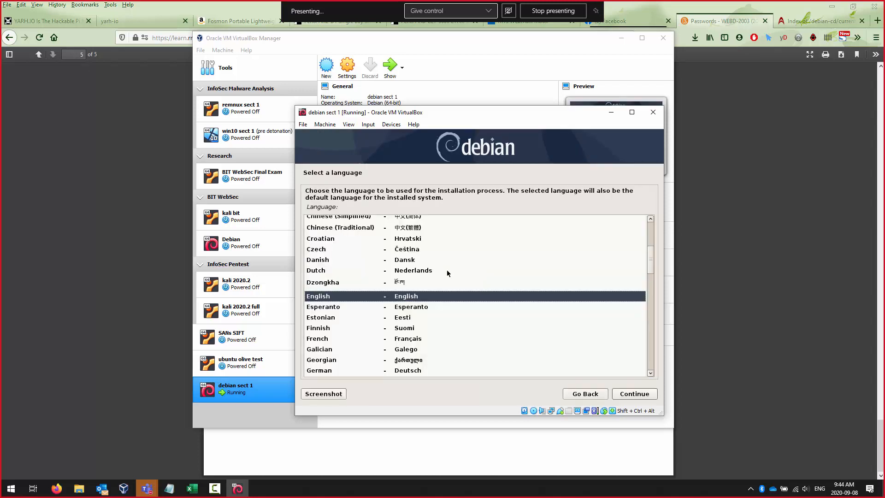
# - Choose English as the installer language and Canada as the location
pyautogui.click(393, 297)
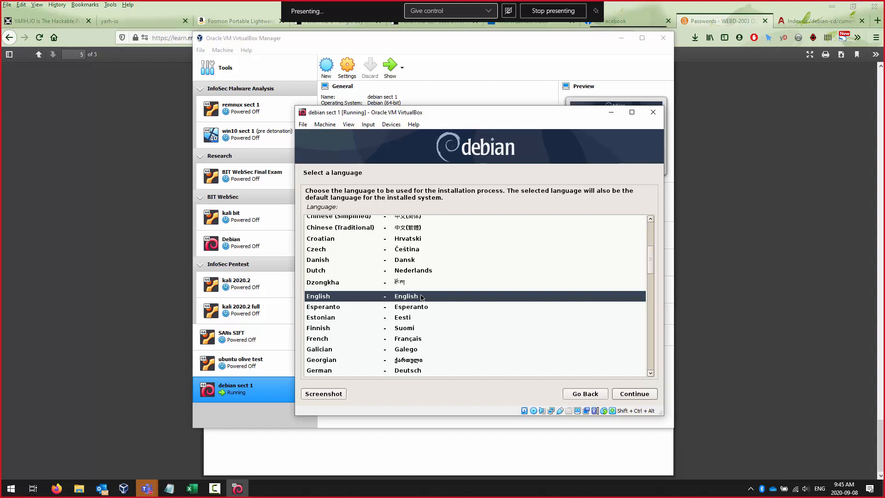
pyautogui.click(628, 396)
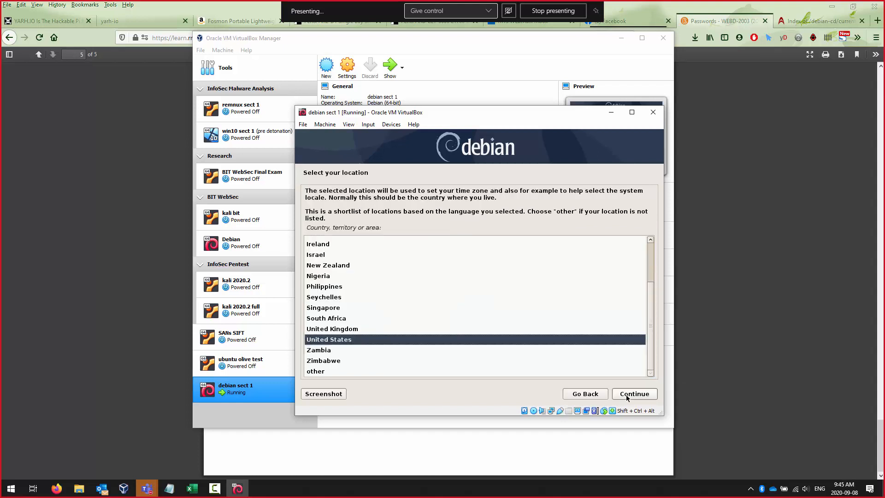
pyautogui.write('c')
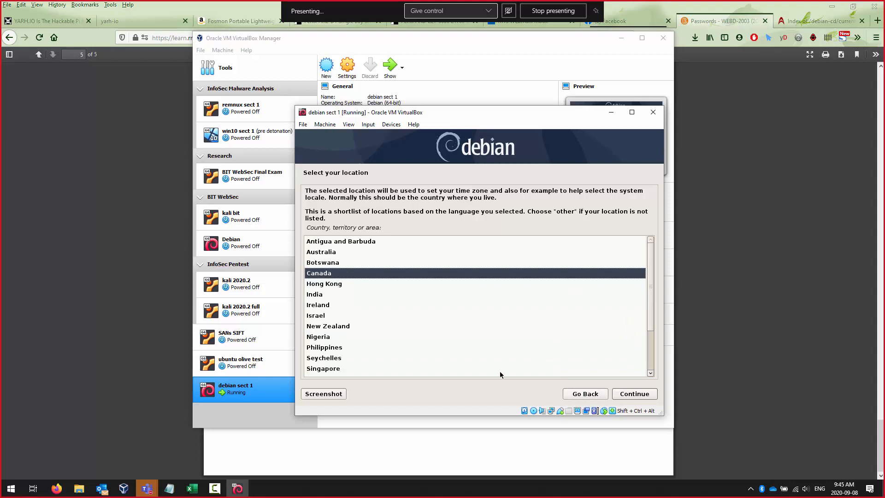
pyautogui.write('u')
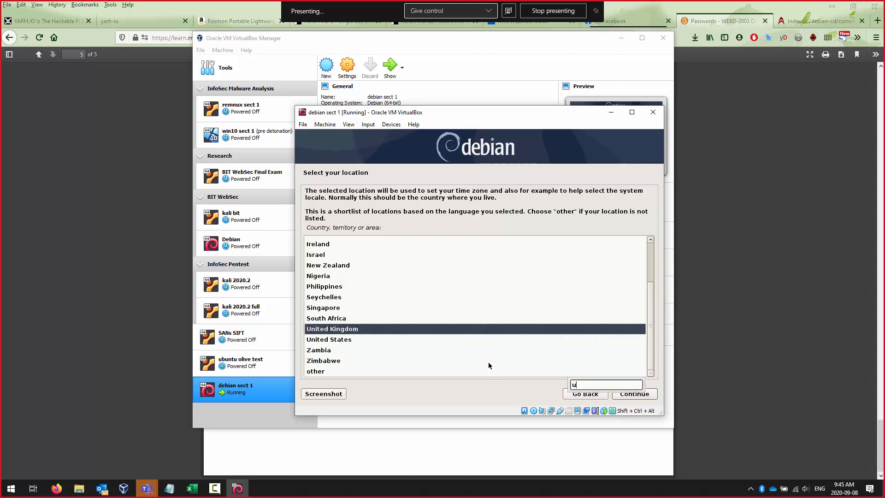
pyautogui.click(378, 342)
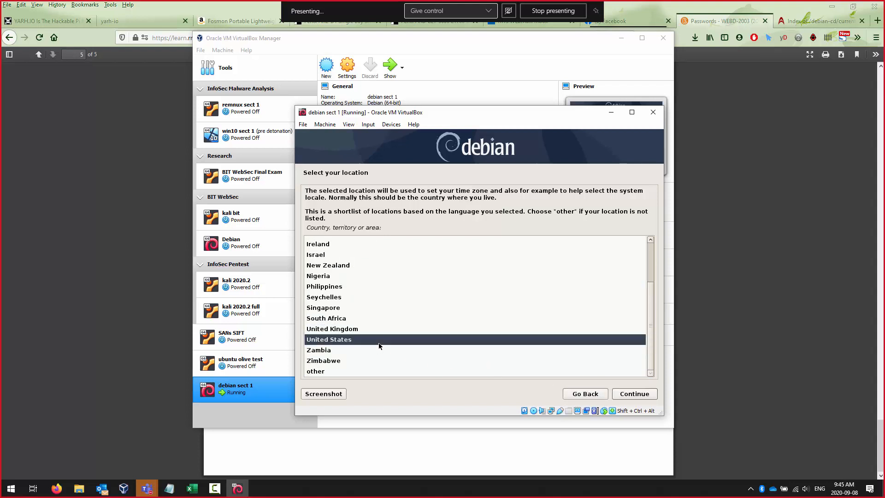
pyautogui.write('c')
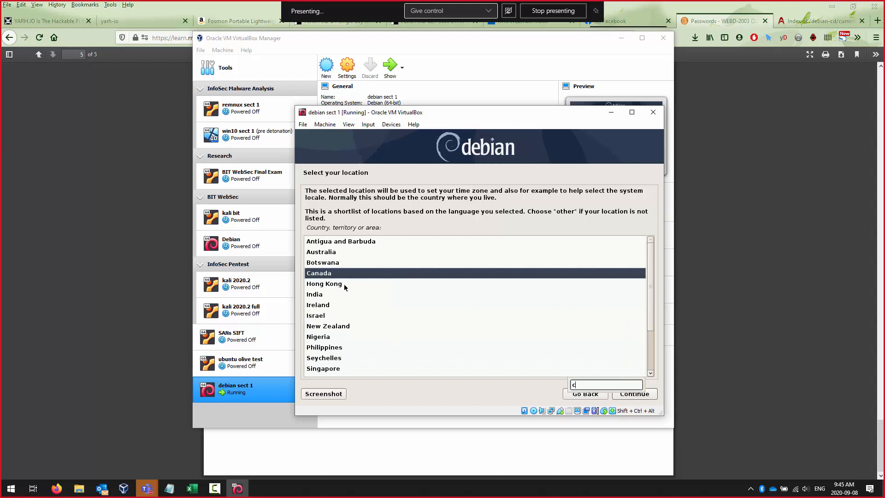
pyautogui.click(630, 395)
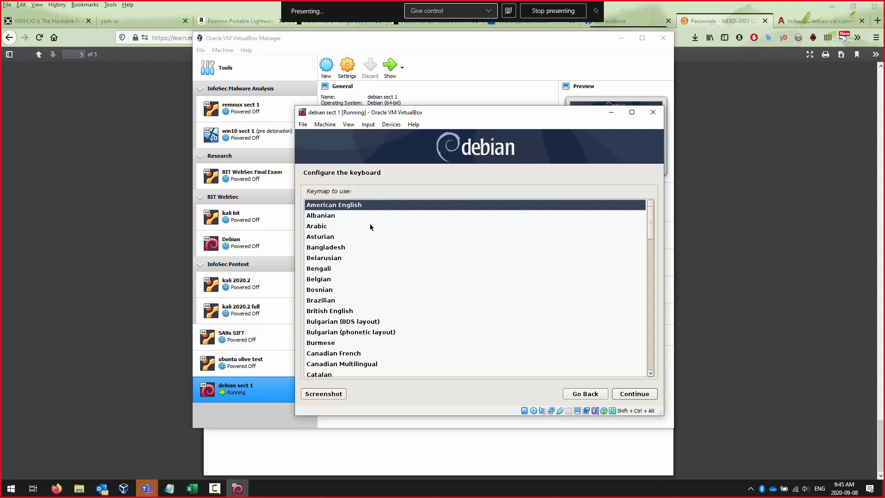
# - Keep the American English keymap and use enp0s3 as the primary network interface
pyautogui.click(637, 395)
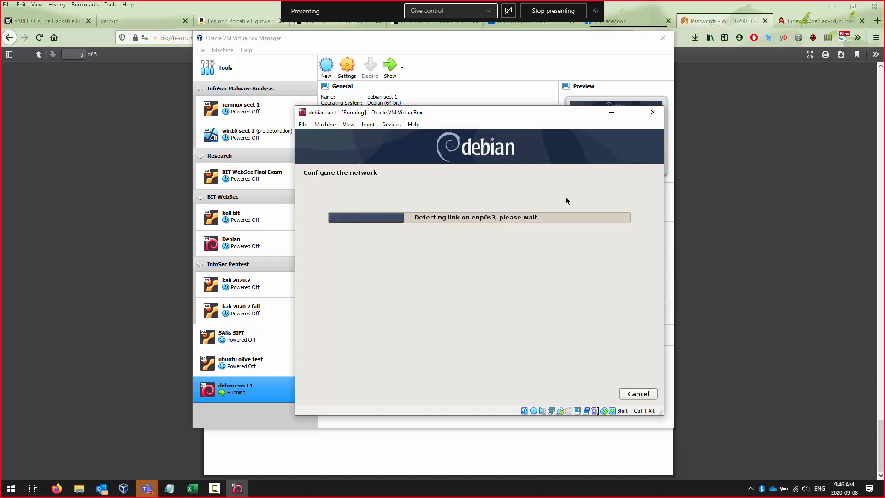
pyautogui.moveTo(503, 114); pyautogui.dragTo(706, 153)
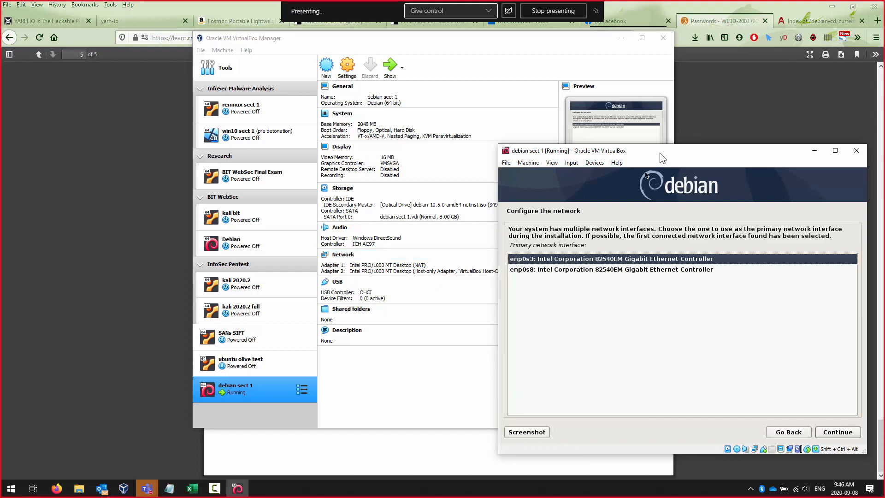
pyautogui.moveTo(660, 153); pyautogui.dragTo(541, 113)
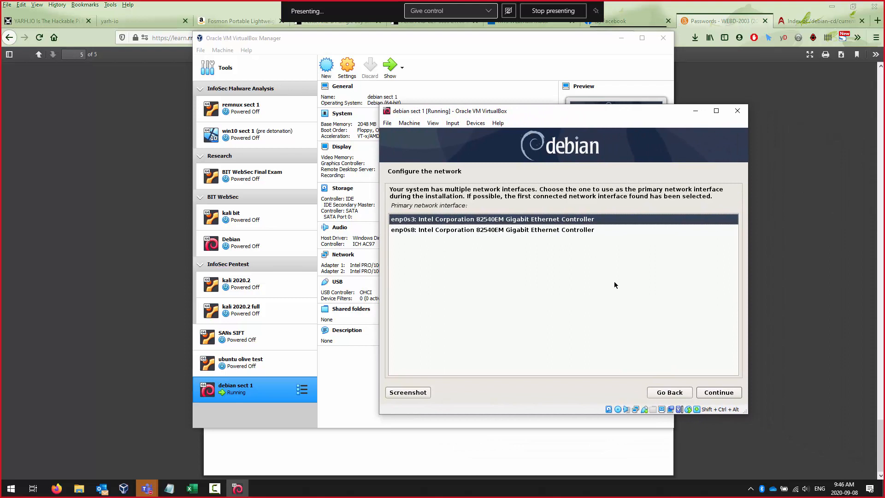
pyautogui.click(718, 394)
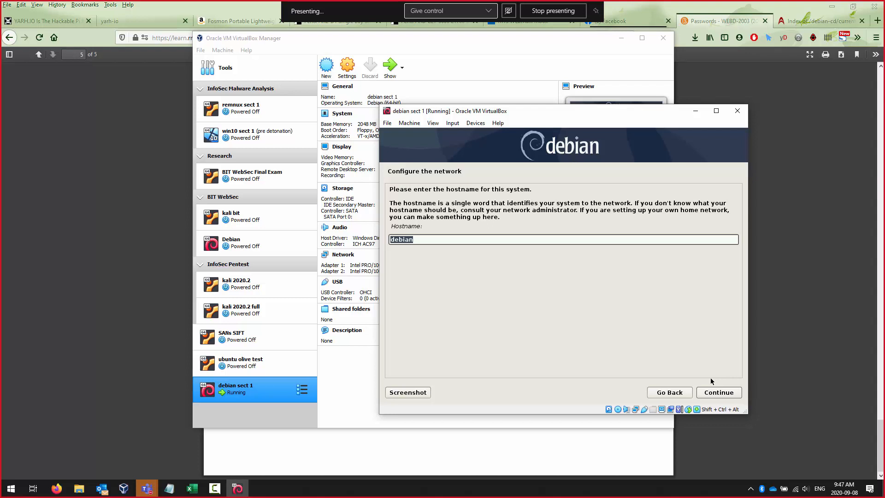
# - Replace the typed hostname with 'deb' and accept it
pyautogui.write('charliebrownskiteeatingtree')
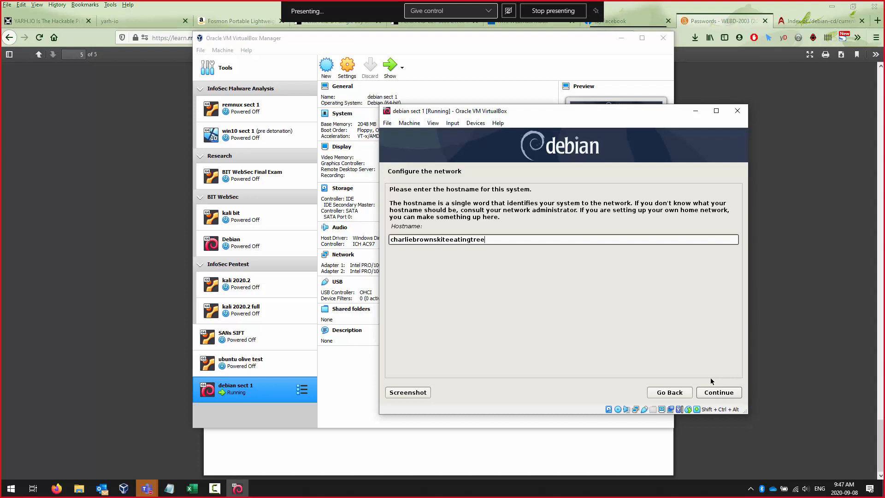
pyautogui.hotkey('ctrl', 'a')
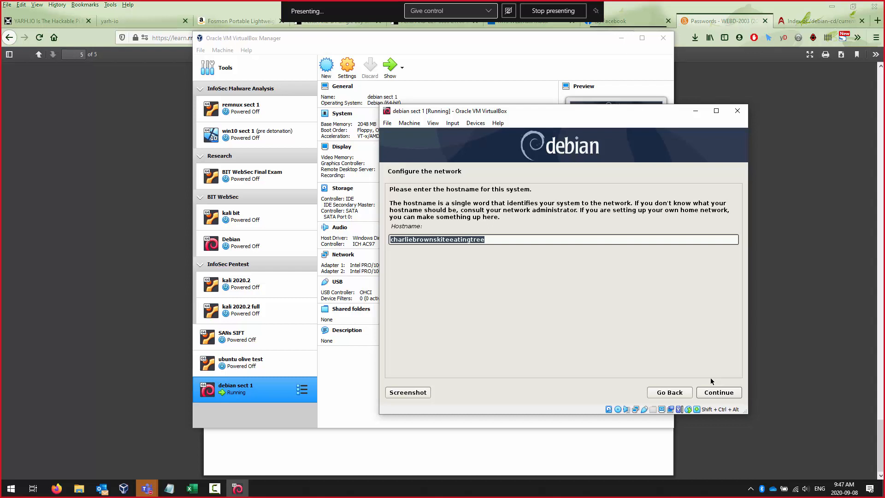
pyautogui.write('debian')
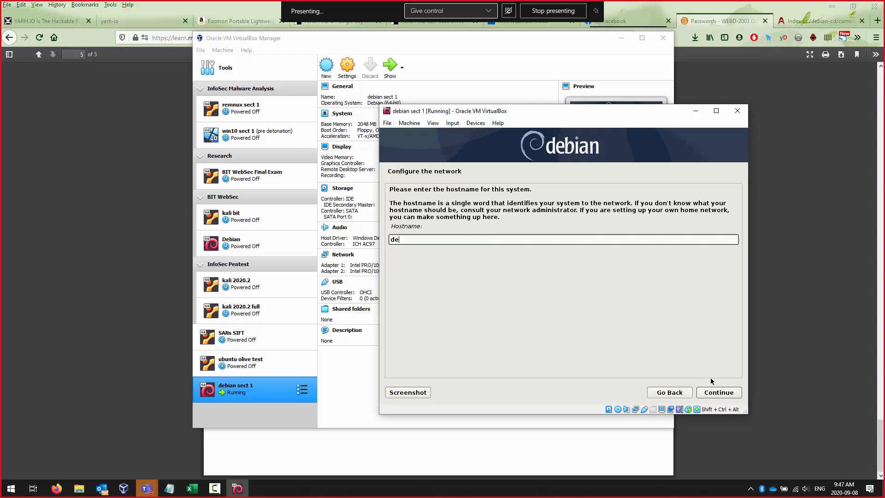
pyautogui.press('BackSpace')
pyautogui.press('BackSpace')
pyautogui.press('BackSpace')
pyautogui.press('Return')
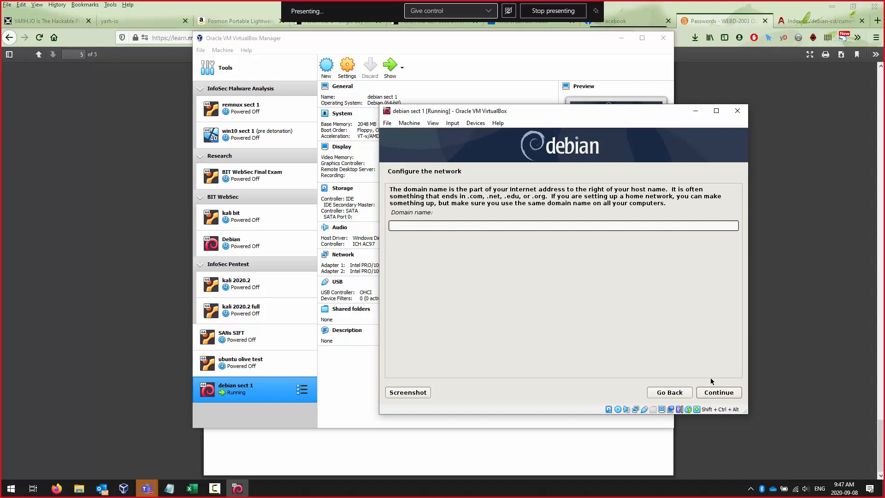
# - Enter opsys.bit as the domain name and continue
pyautogui.write('opsys.bit')
pyautogui.click(711, 394)
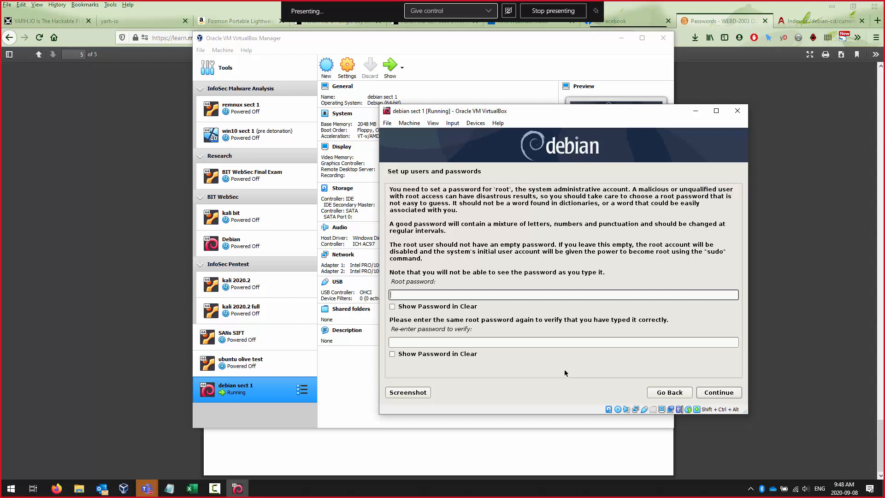
# - Enter the root password twice with Show Password in Clear ticked, and accept it
pyautogui.write('●●●●●●●')
pyautogui.click(393, 306)
pyautogui.click(403, 343)
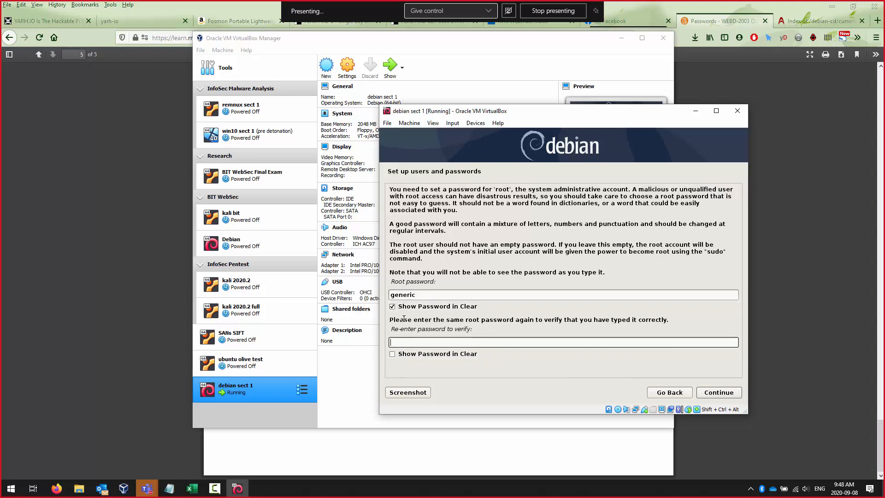
pyautogui.click(412, 354)
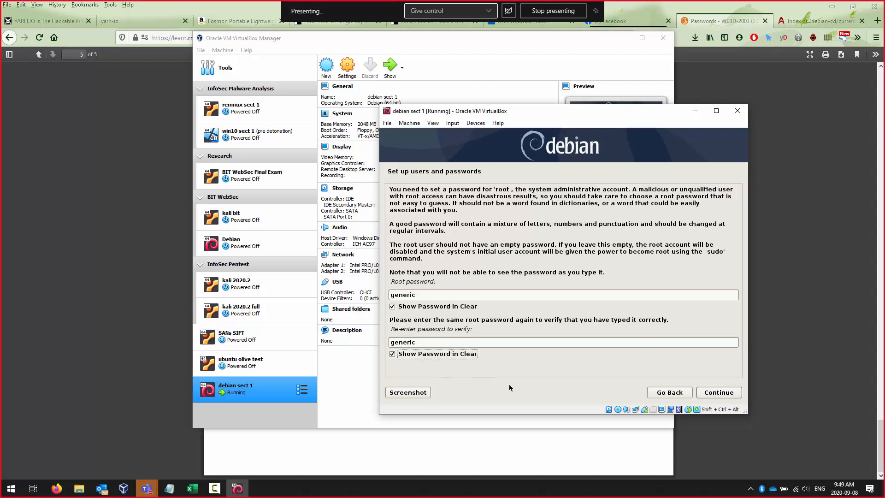
pyautogui.click(714, 393)
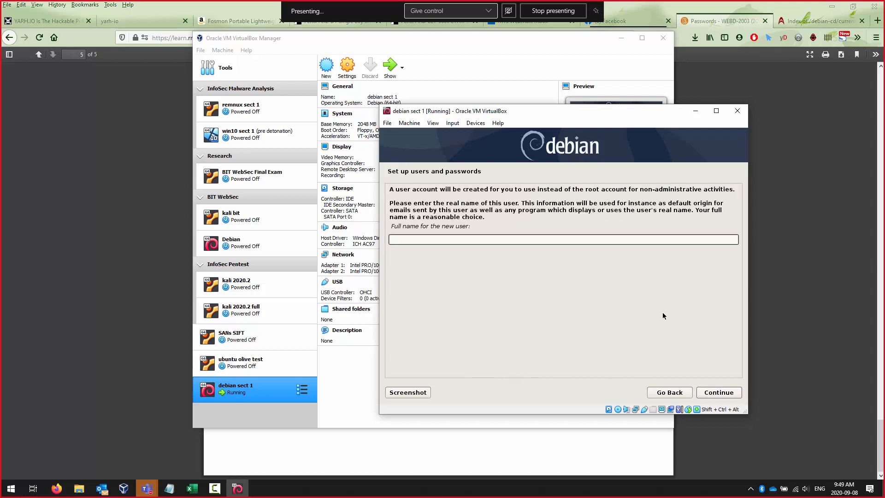
# - Enter the new user's full name and accept the suggested username
pyautogui.write('sjay')
pyautogui.press('Return')
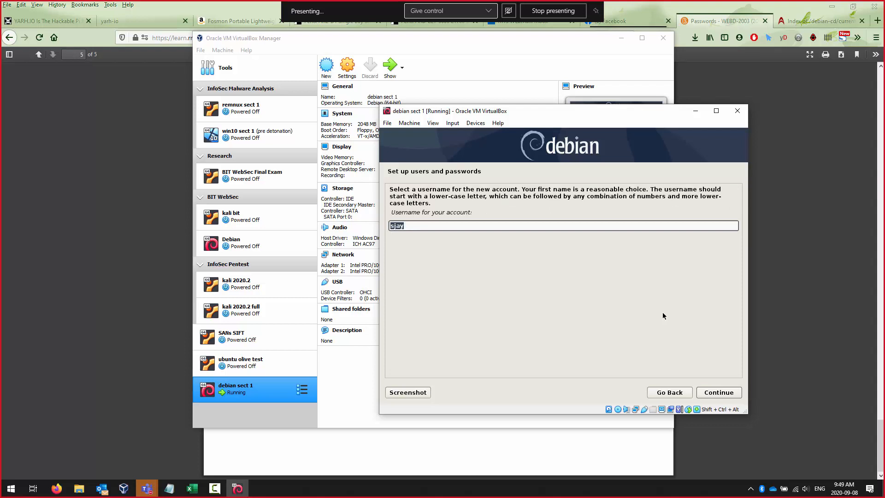
pyautogui.press('Return')
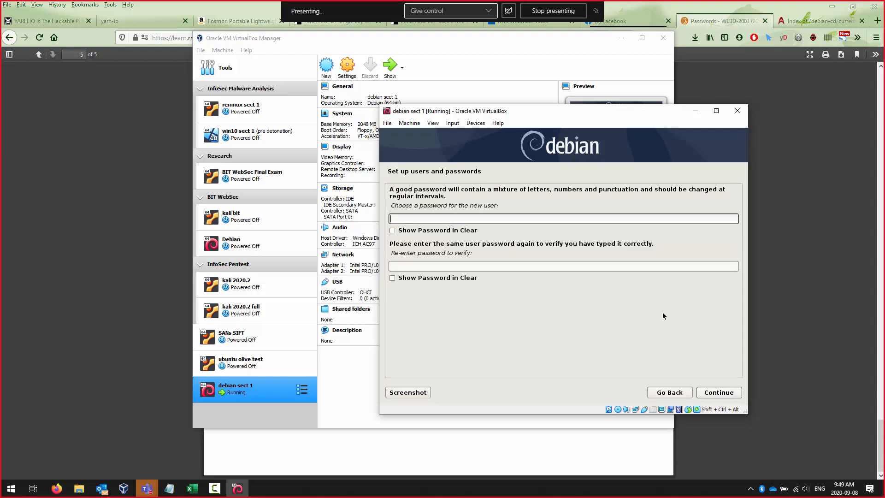
# - Type the user password and its confirmation shown in clear, then step back a screen
pyautogui.write('********')
pyautogui.press('Tab')
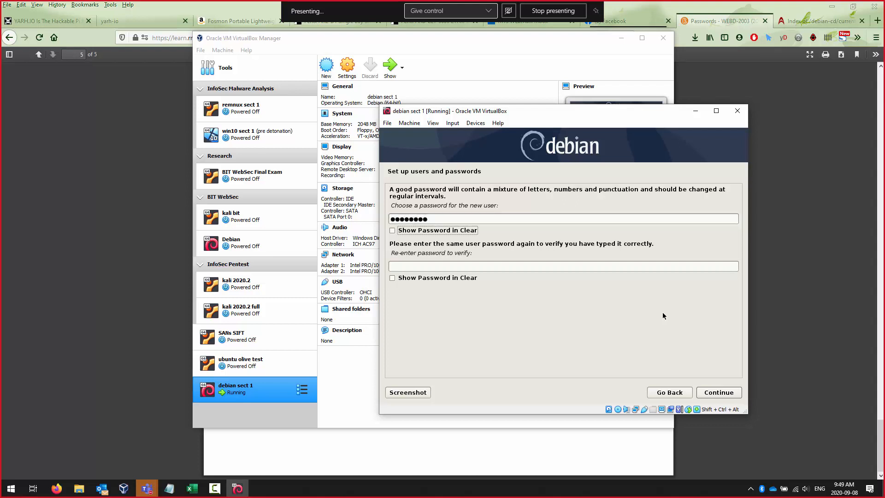
pyautogui.press('space')
pyautogui.press('Tab')
pyautogui.write('password')
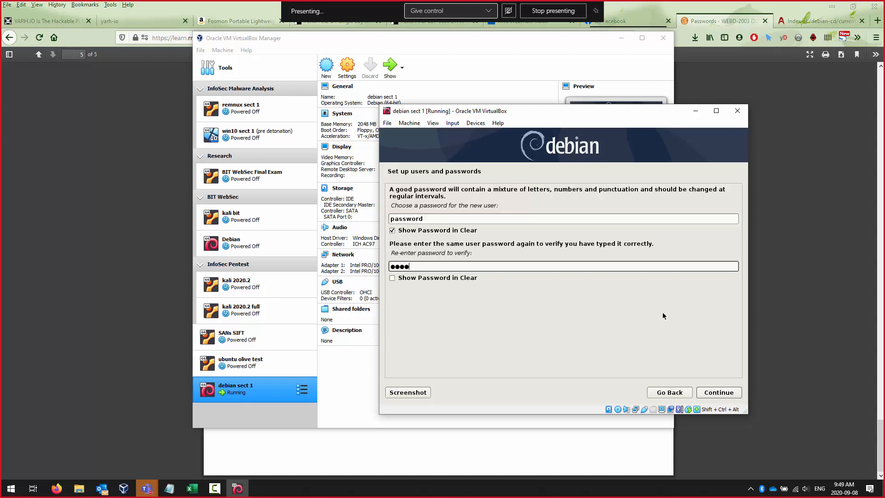
pyautogui.press('Tab')
pyautogui.press('space')
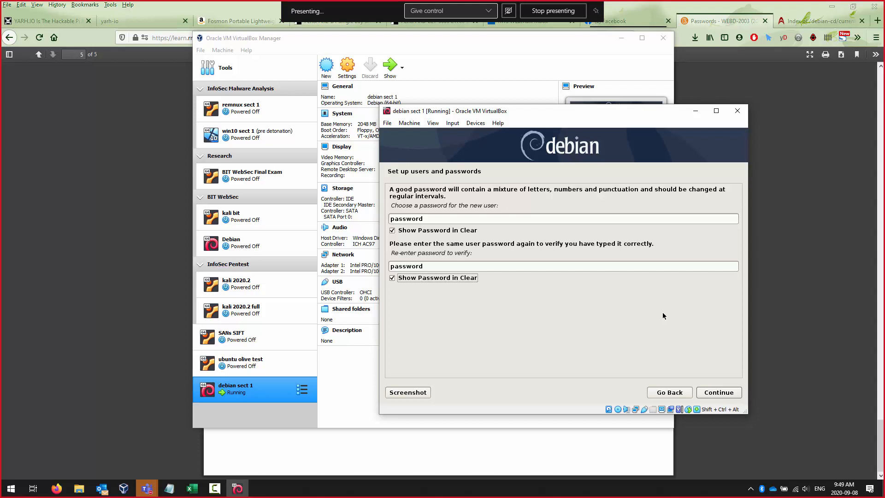
pyautogui.click(660, 393)
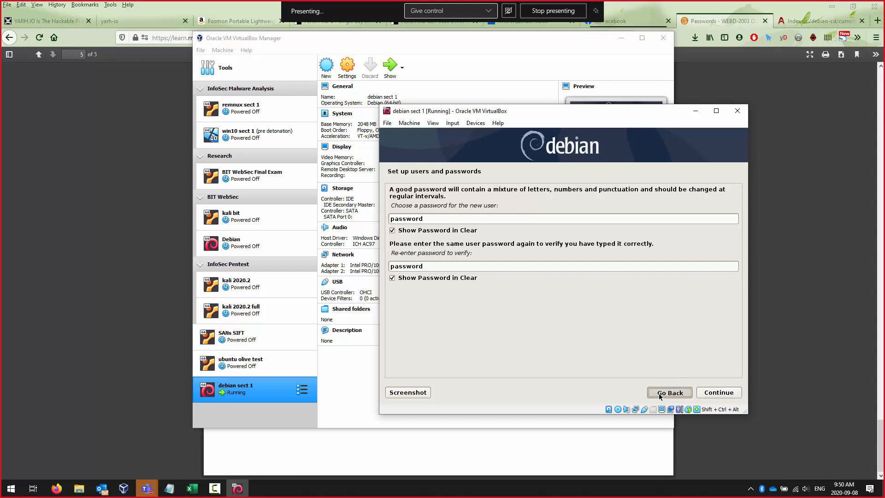
# - Go back to the root password screen, re-enter and confirm the root password
pyautogui.click(660, 393)
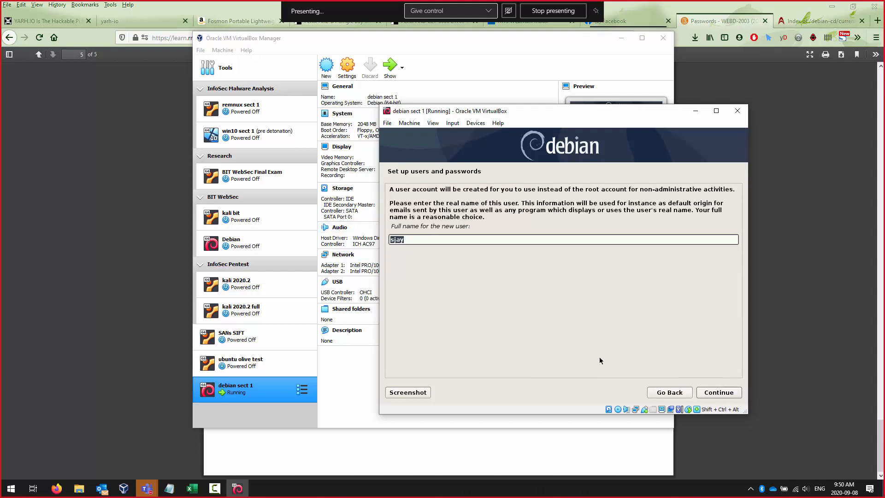
pyautogui.click(676, 392)
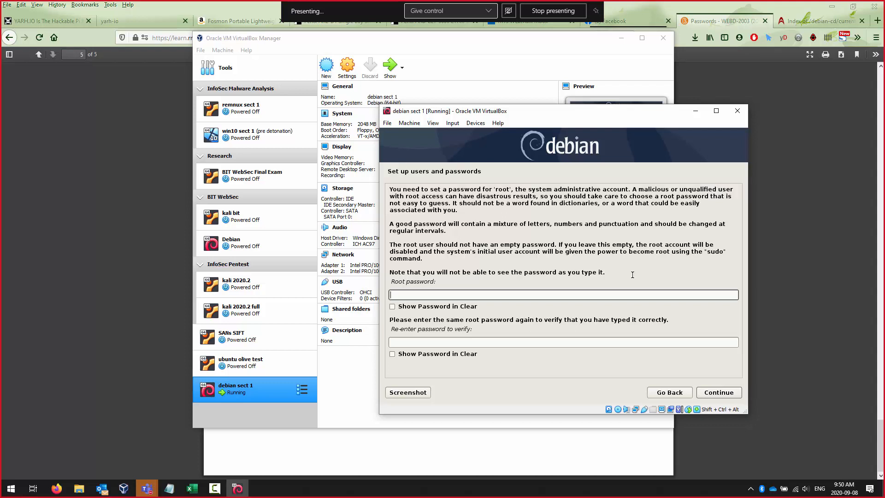
pyautogui.press('Tab')
pyautogui.press('space')
pyautogui.press('Tab')
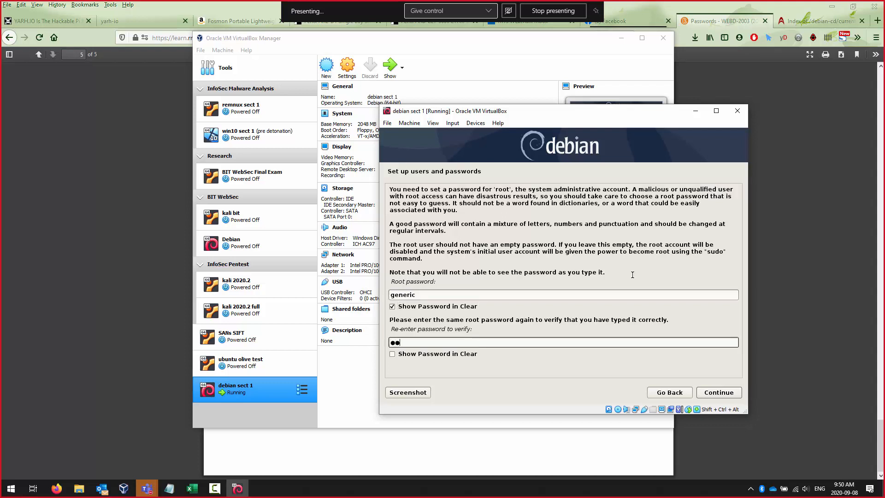
pyautogui.press('Tab')
pyautogui.press('space')
pyautogui.press('Tab')
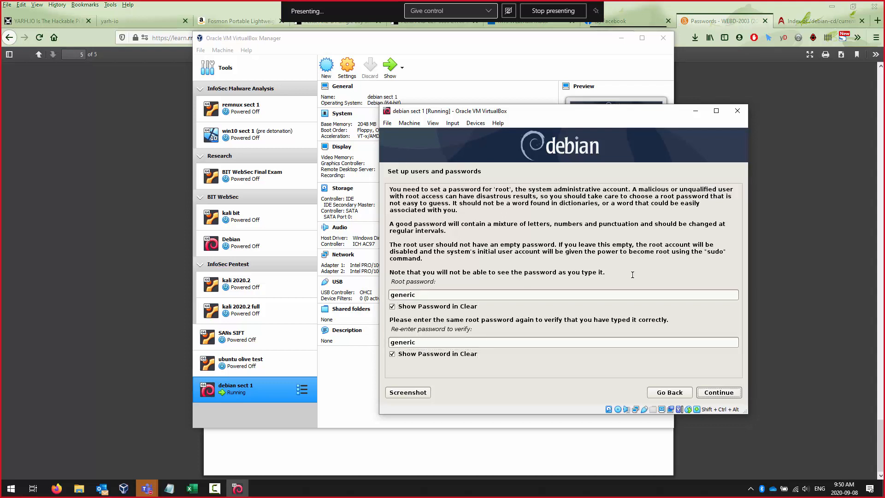
pyautogui.press('Return')
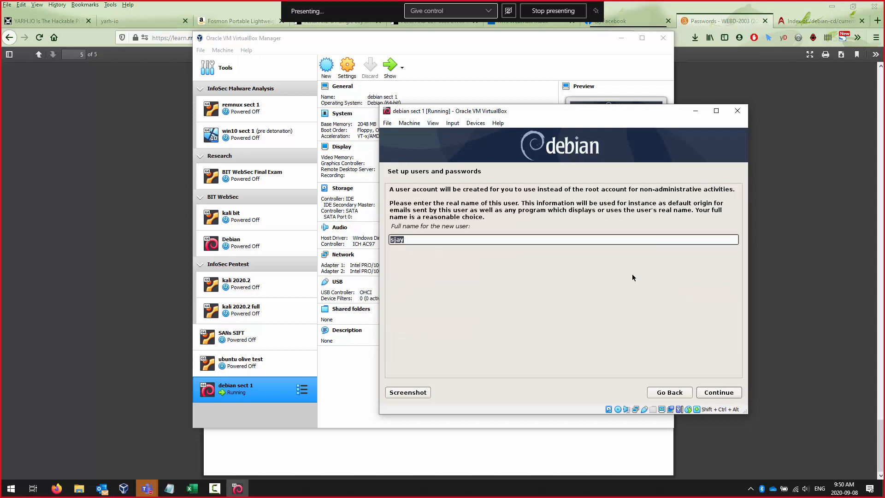
# - Accept the full name, then type and confirm the user password shown in clear
pyautogui.press('Return')
pyautogui.press('Return')
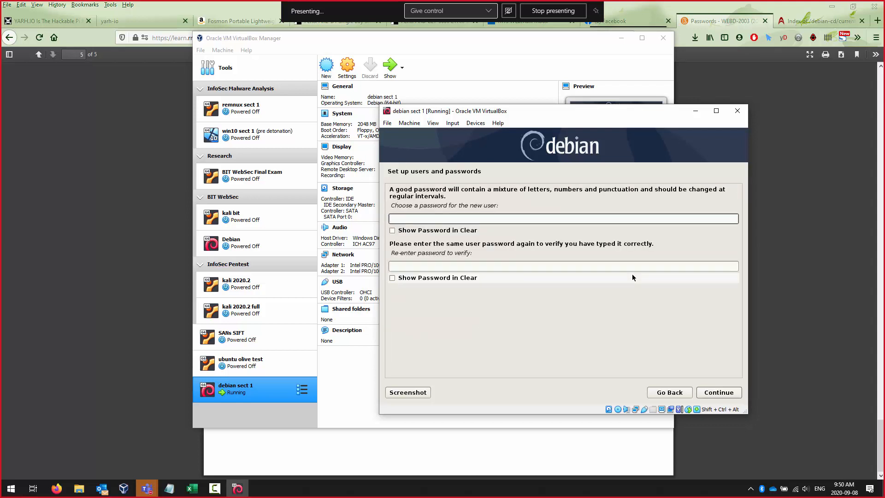
pyautogui.write('password')
pyautogui.press('Tab')
pyautogui.press('space')
pyautogui.press('Tab')
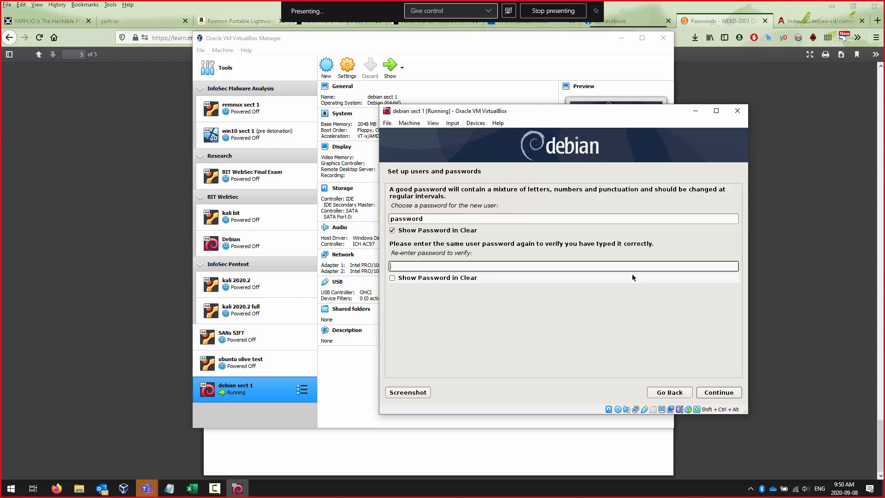
pyautogui.write('password')
pyautogui.press('Tab')
pyautogui.press('space')
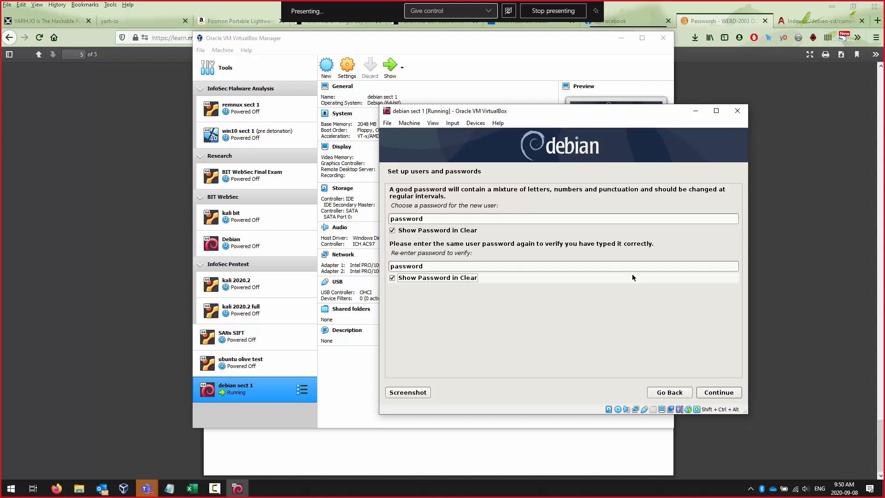
pyautogui.click(712, 396)
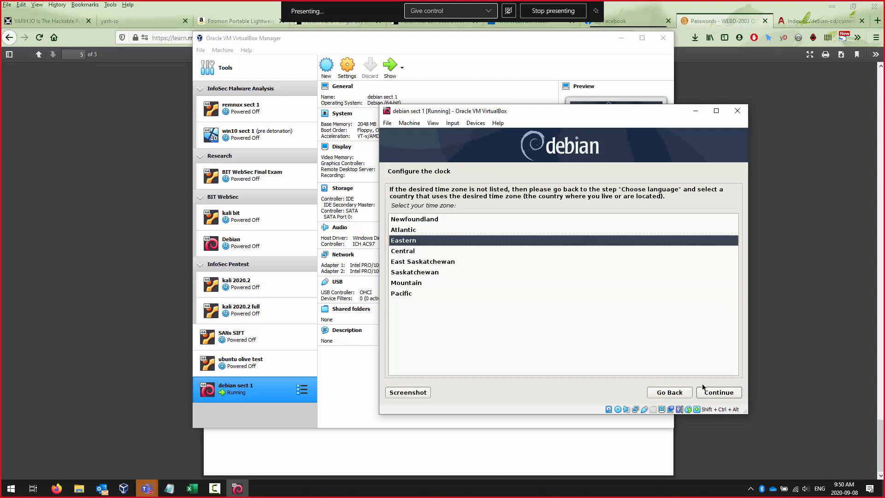
# - Select the Central time zone and continue
pyautogui.click(420, 255)
pyautogui.click(714, 394)
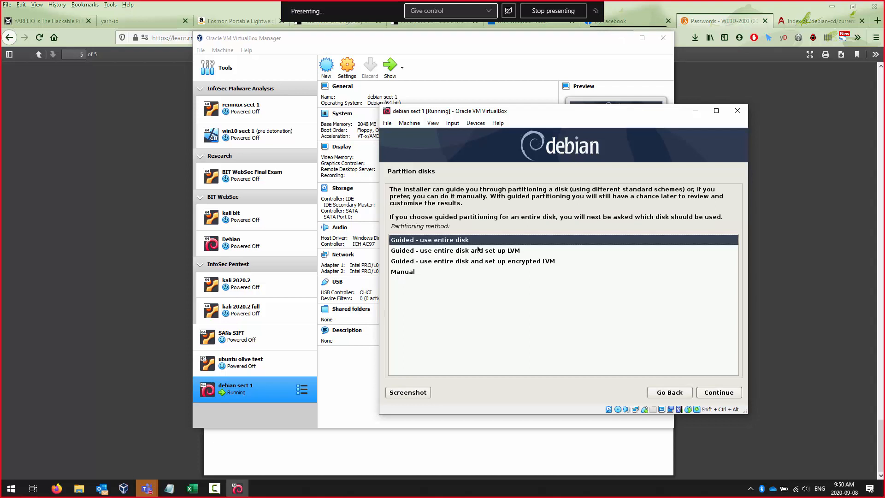
# - Guided-partition the entire virtual disk with all files in one partition and write the changes
pyautogui.click(719, 393)
pyautogui.click(718, 394)
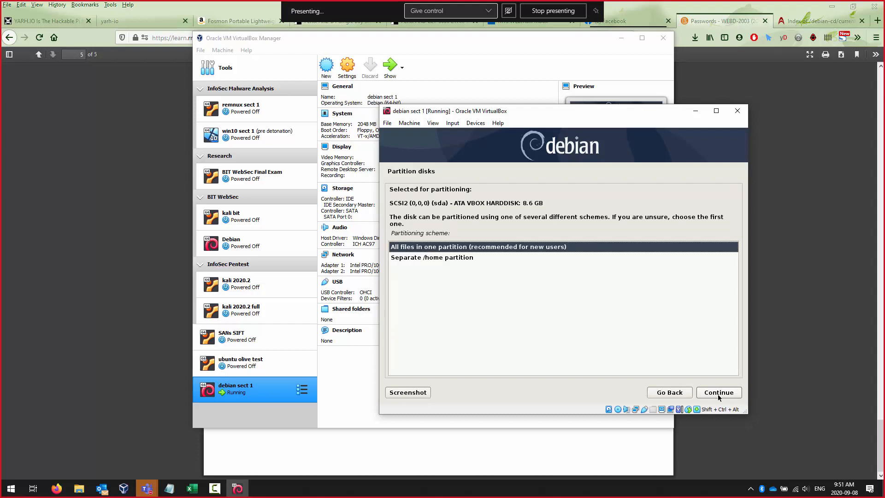
pyautogui.click(720, 393)
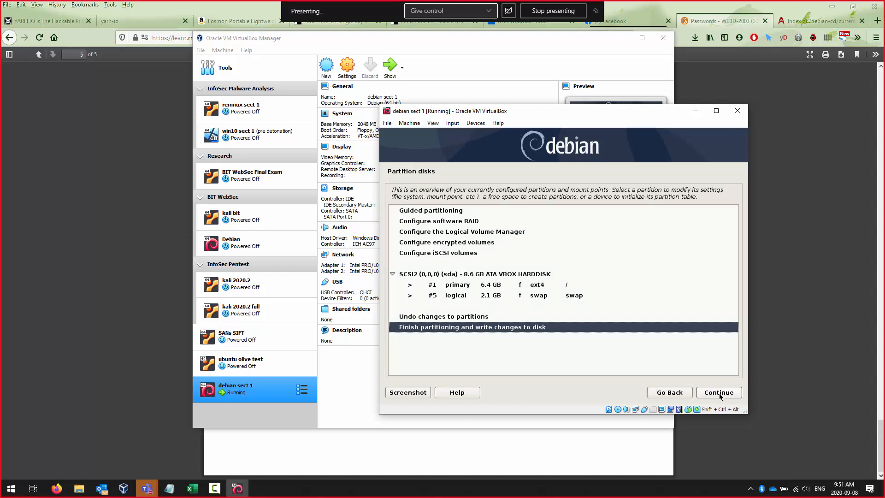
pyautogui.click(720, 395)
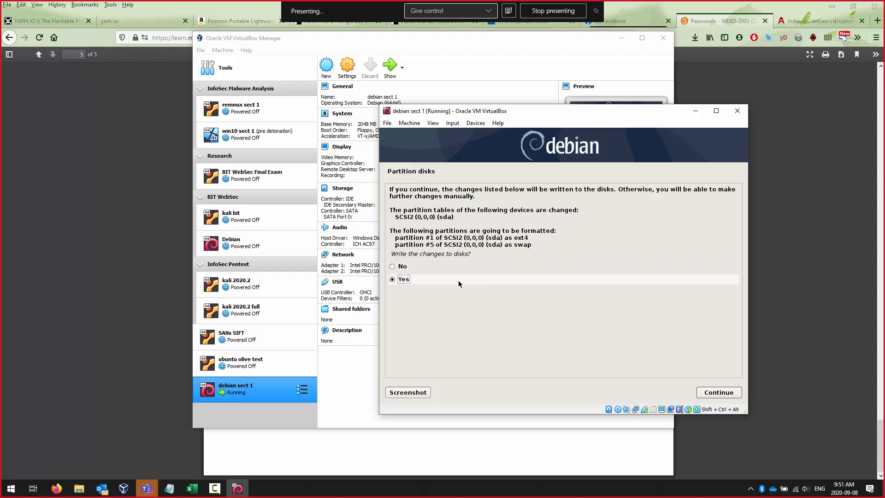
pyautogui.click(729, 392)
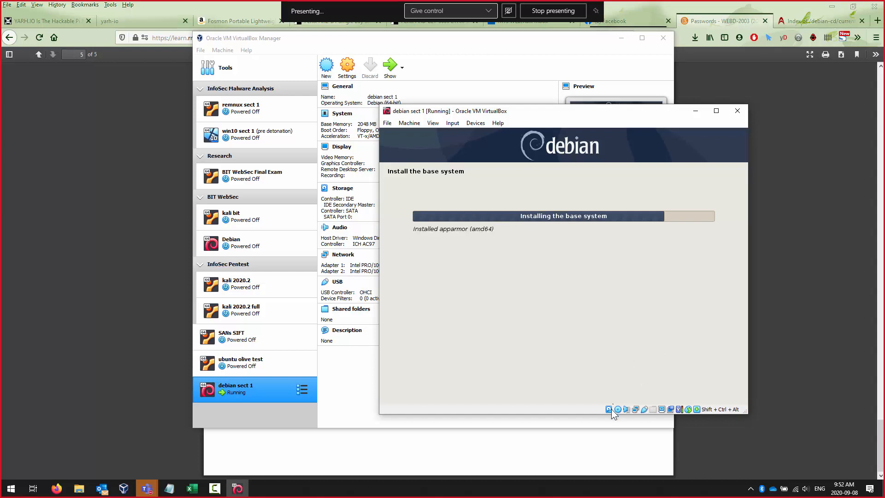
# - Wait for the base system installation to finish until the scan-another-CD/DVD prompt appears
pyautogui.moveTo(611, 410)
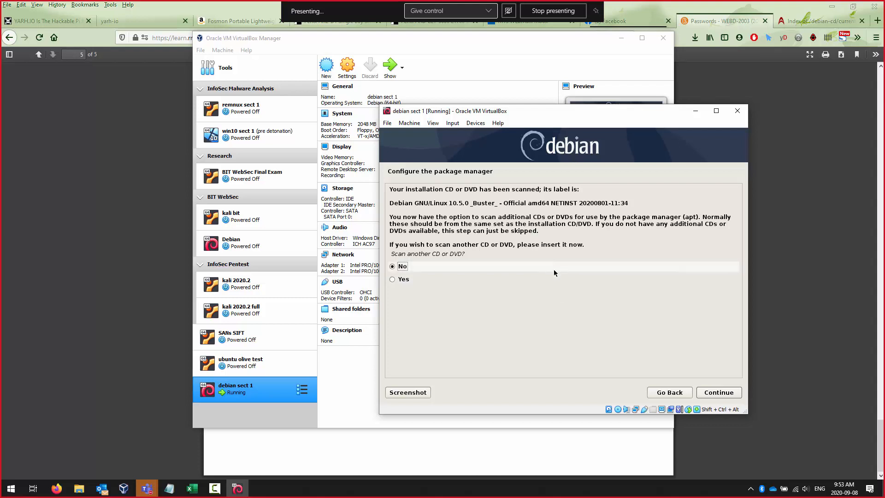
# - Skip scanning another disc, keep Canada, and choose the ftp.ca.debian.org archive mirror
pyautogui.click(714, 395)
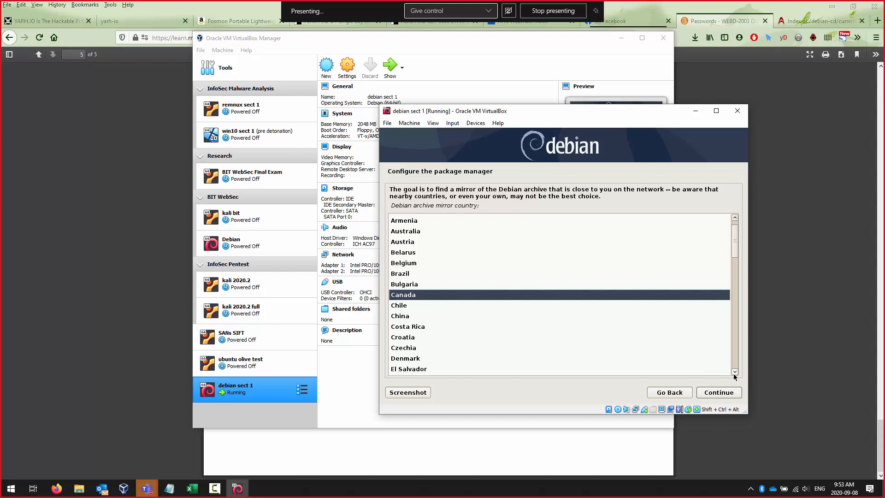
pyautogui.click(717, 393)
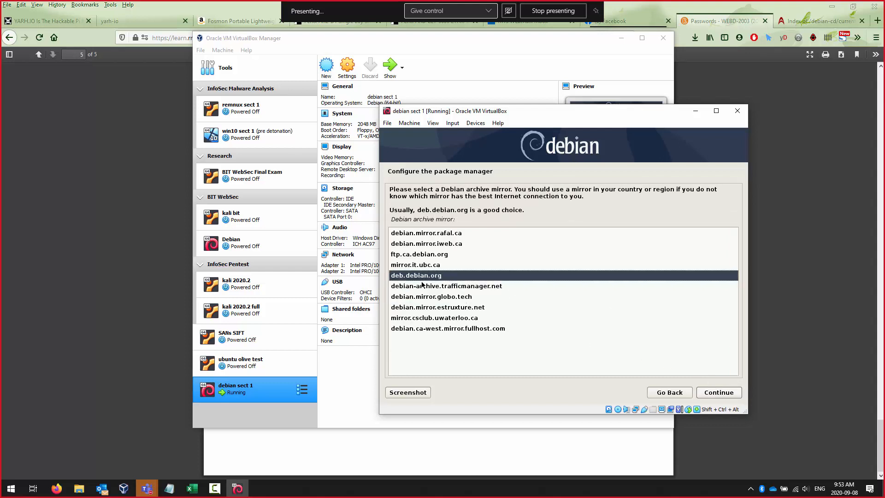
pyautogui.click(430, 256)
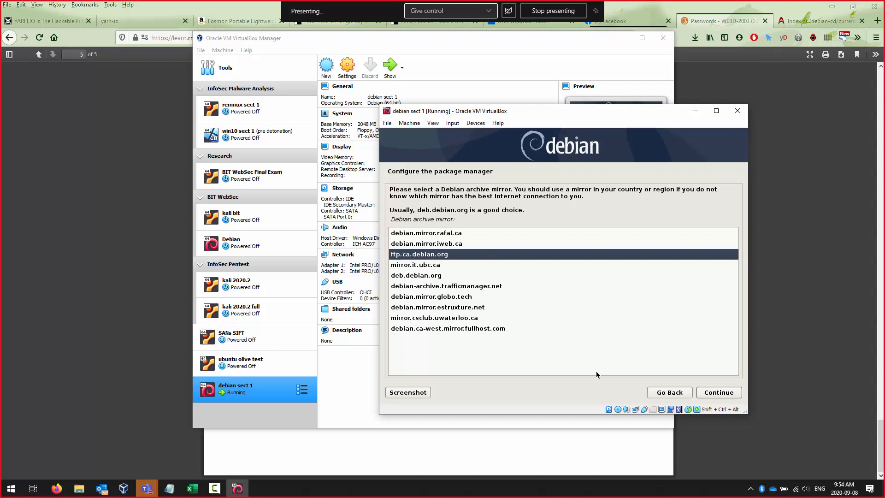
pyautogui.click(715, 394)
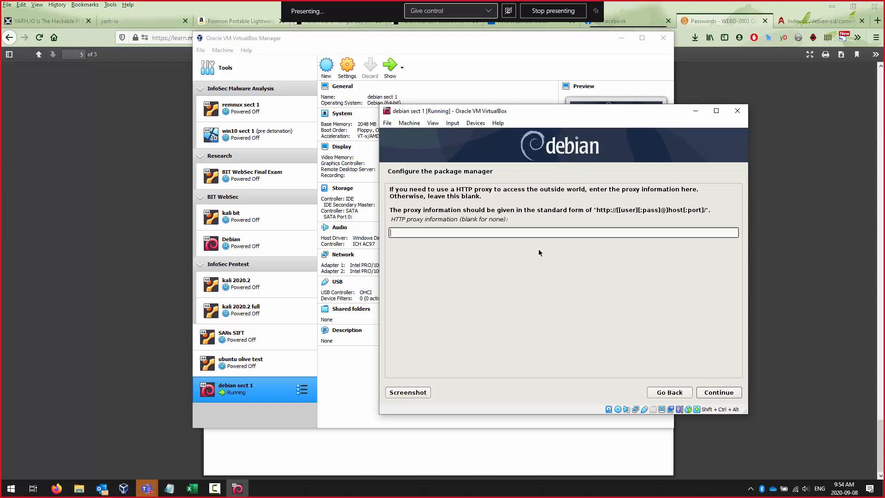
# - Continue with a blank HTTP proxy and let apt finish configuring
pyautogui.click(719, 392)
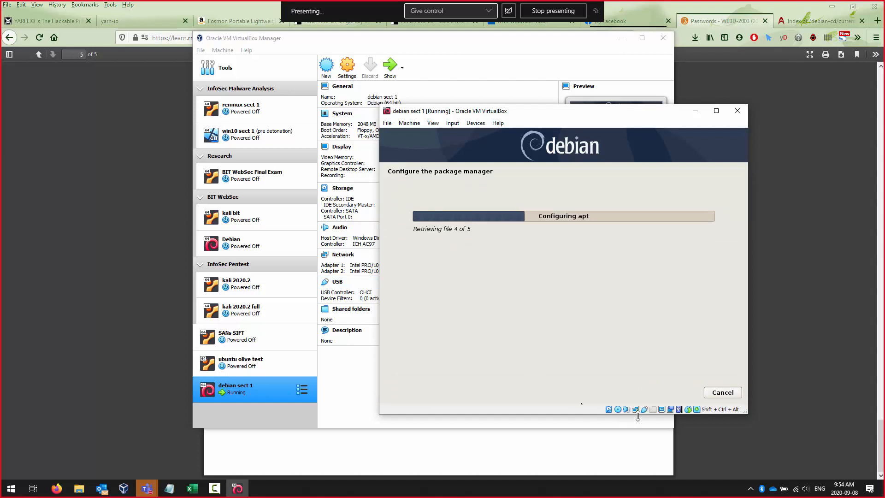
pyautogui.moveTo(635, 409)
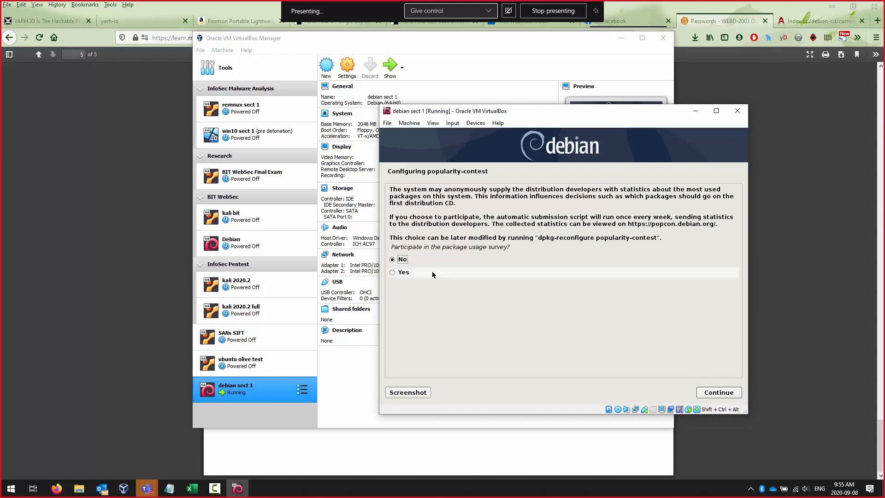
# - Decline the usage survey, then install only SSH server and standard utilities, without desktop or print server
pyautogui.click(717, 393)
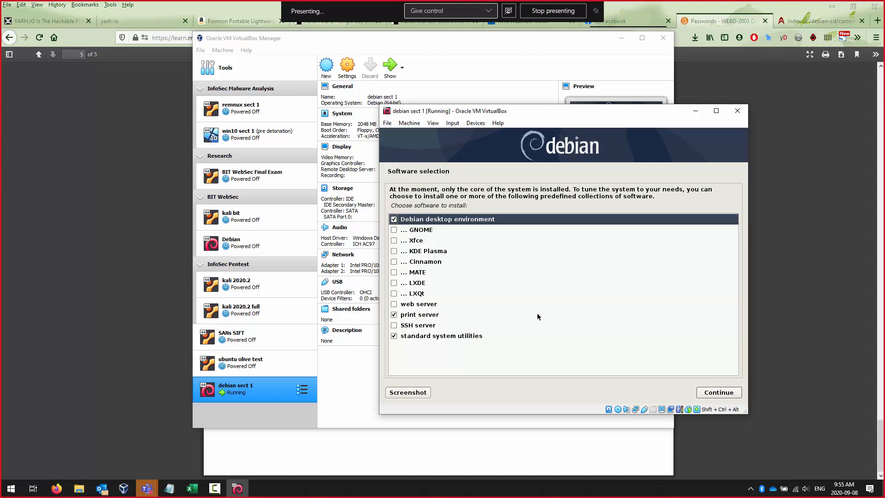
pyautogui.click(395, 220)
pyautogui.click(394, 315)
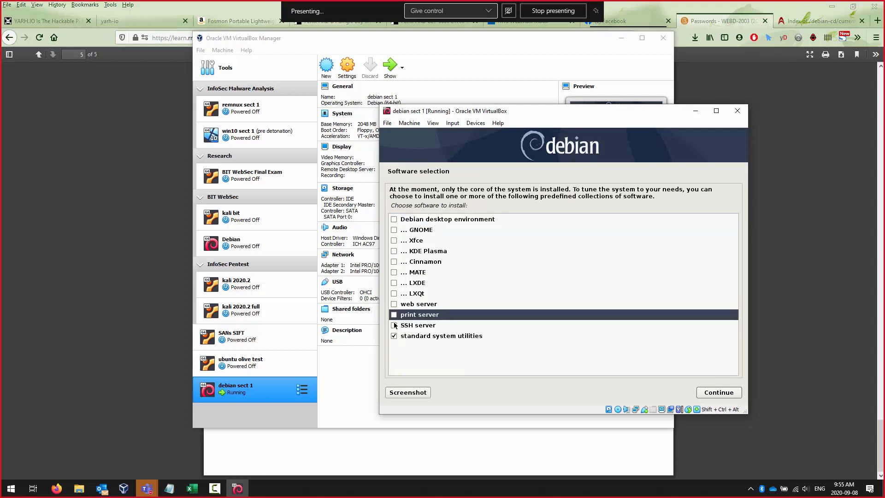
pyautogui.click(394, 326)
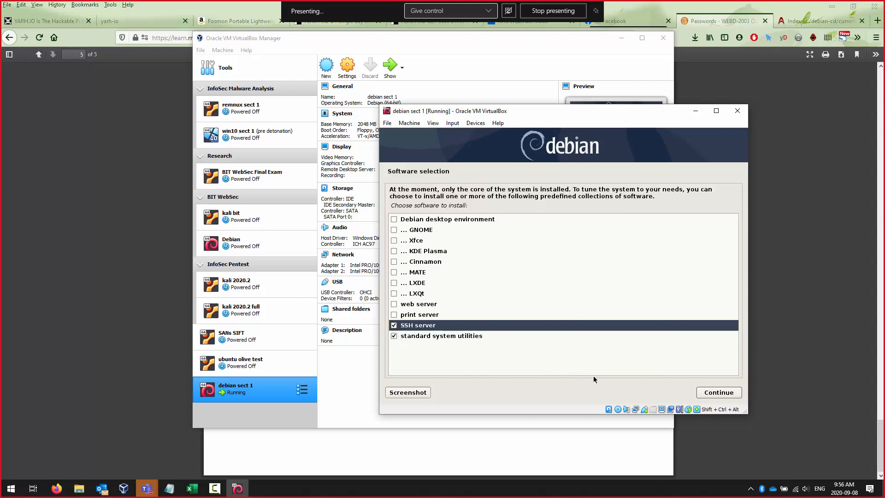
pyautogui.click(716, 392)
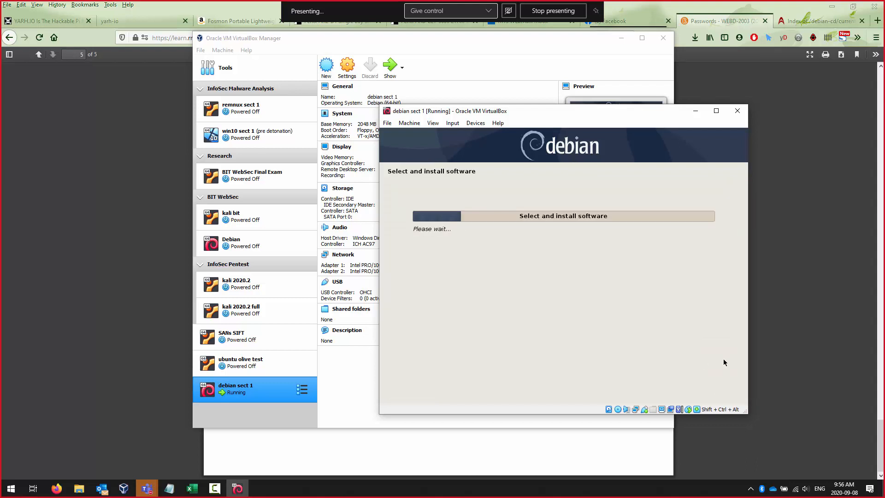
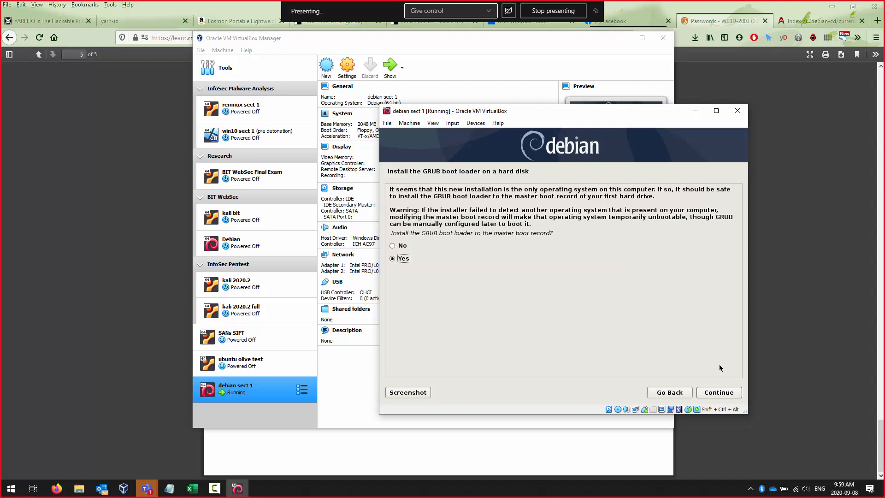
# - Install the GRUB boot loader to the master boot record on /dev/sda
pyautogui.click(715, 395)
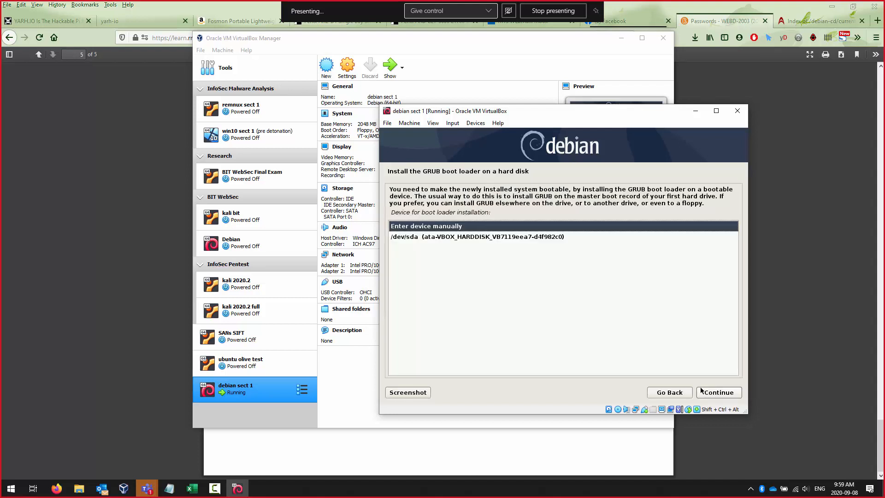
pyautogui.click(502, 237)
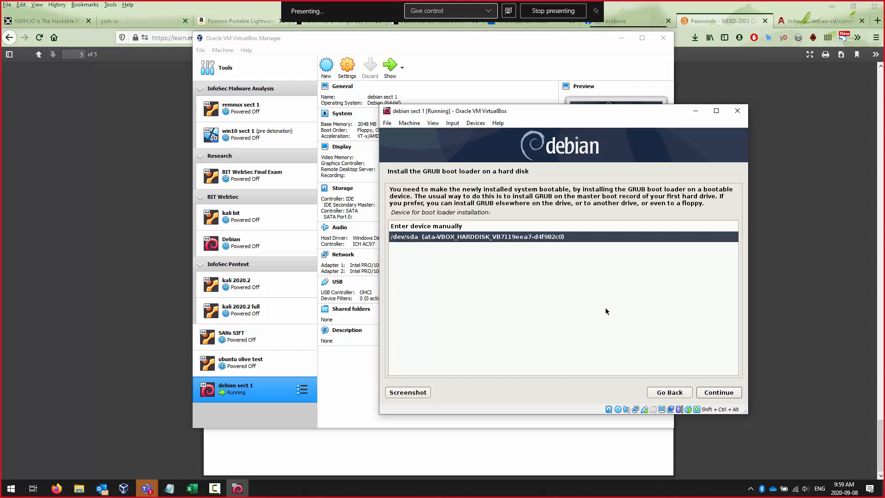
pyautogui.click(725, 391)
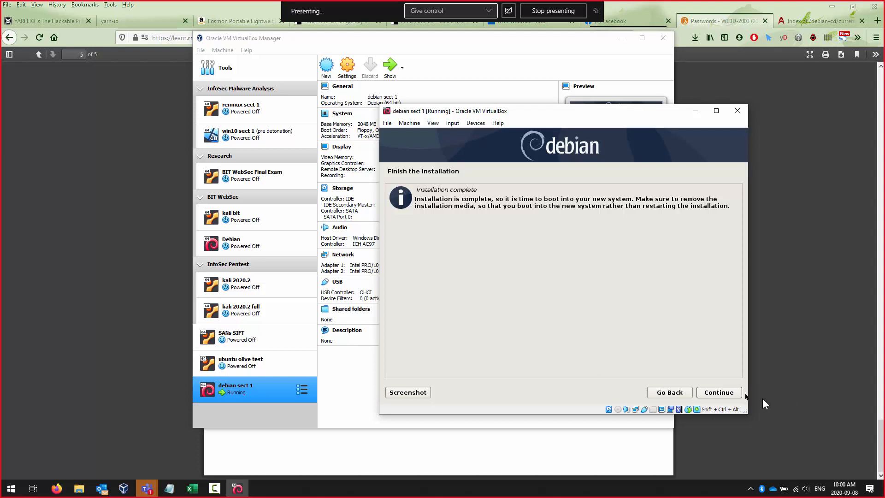
# - Finish the installation, restart the VM, and boot Debian GNU/Linux from the GRUB menu
pyautogui.click(723, 390)
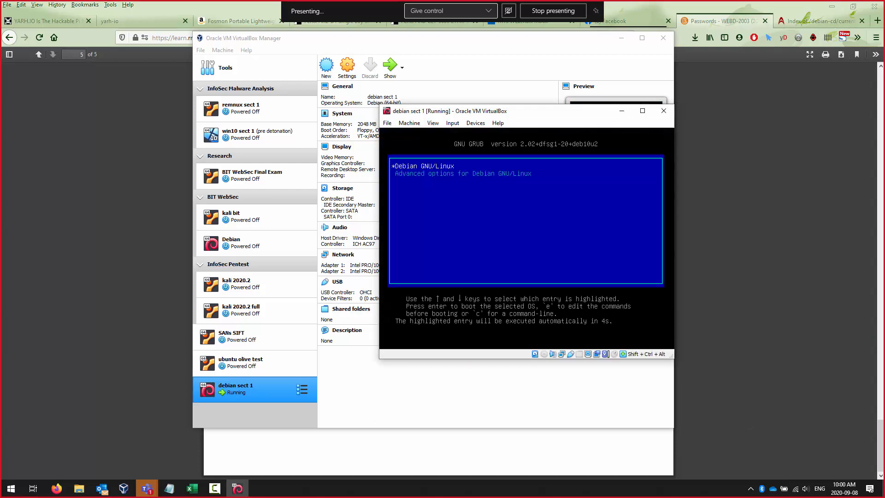
pyautogui.press('Return')
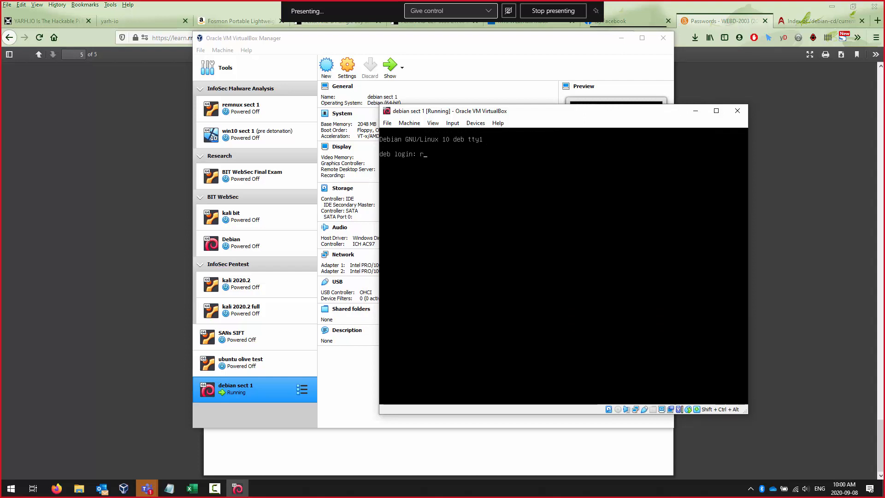
# - Log in as root with its password, run whoami to confirm, then exit
pyautogui.write('oot')
pyautogui.press('Return')
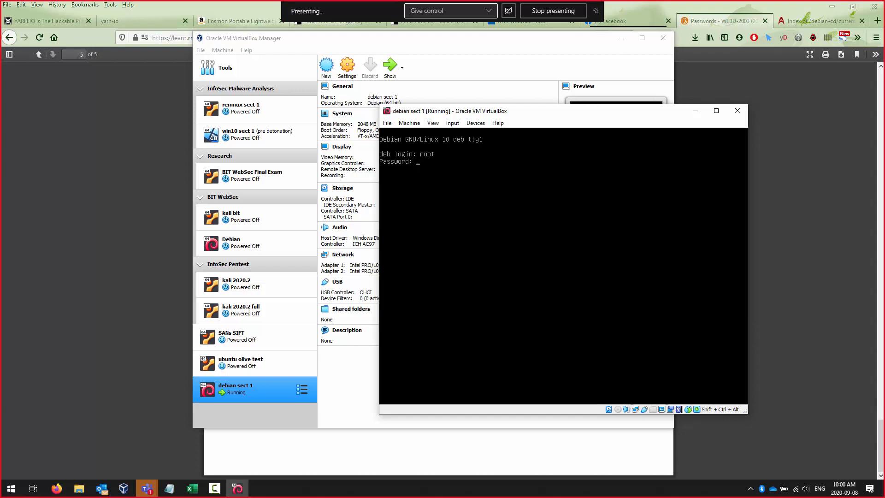
pyautogui.press('Return')
pyautogui.write('whoami')
pyautogui.press('Return')
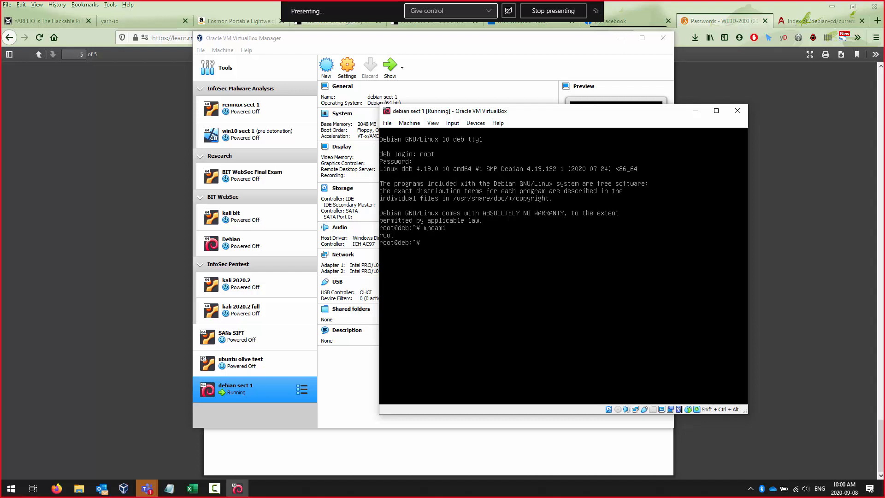
pyautogui.write('exit')
pyautogui.press('Return')
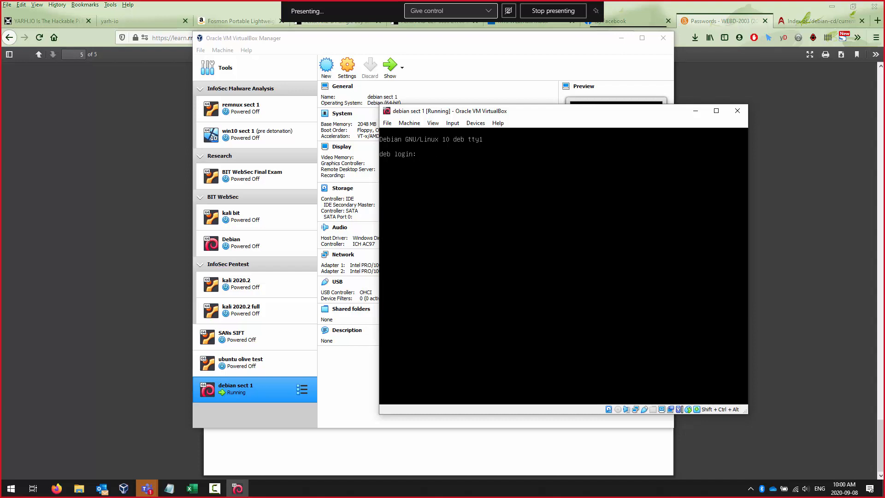
# - Log in as the regular user with its password and run whoami
pyautogui.write('sjay')
pyautogui.press('Return')
pyautogui.press('Return')
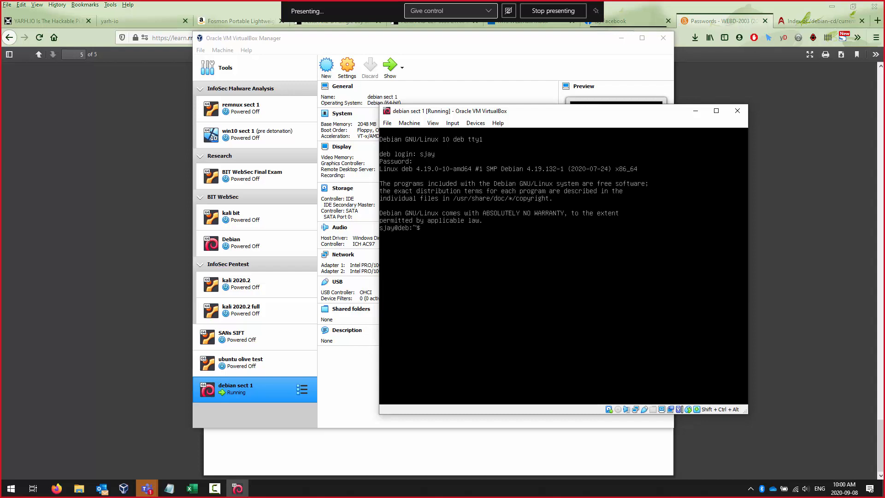
pyautogui.write('whoami')
pyautogui.press('Return')
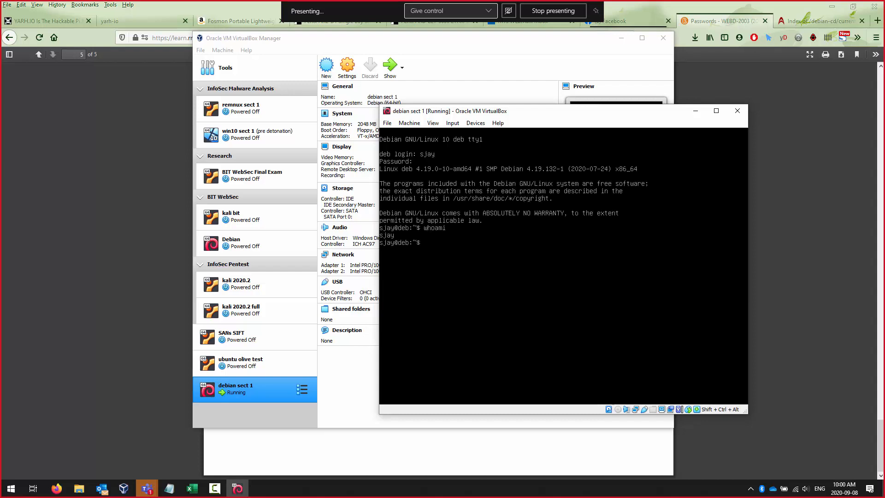